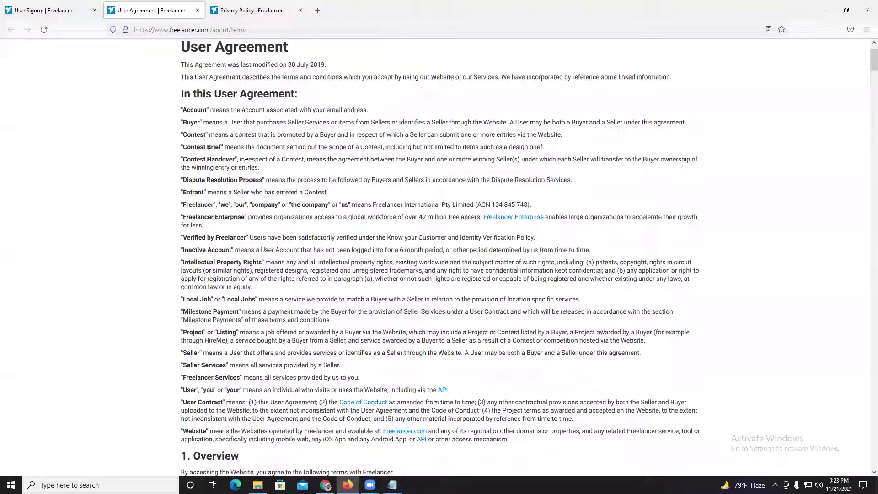
- Scroll down through the User Agreement page to read it
click(271, 171)
click(271, 214)
scroll(269, 244, down, 3)
scroll(273, 230, down, 2)
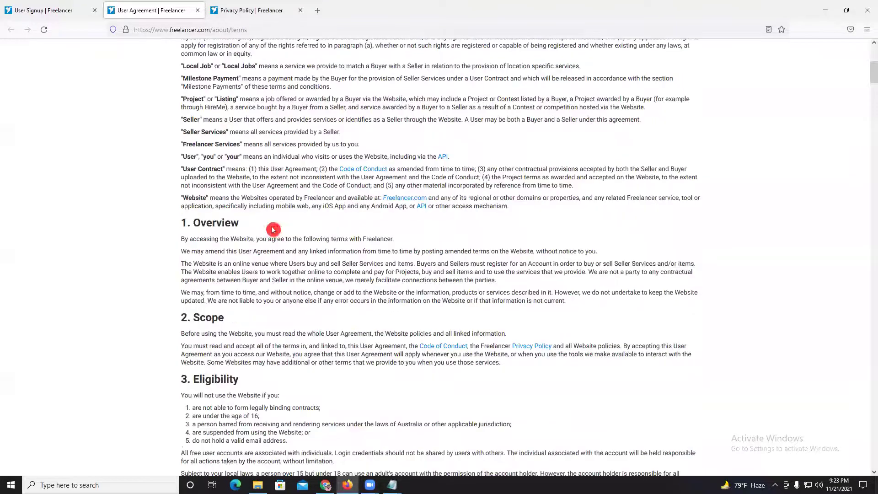
scroll(273, 228, down, 9)
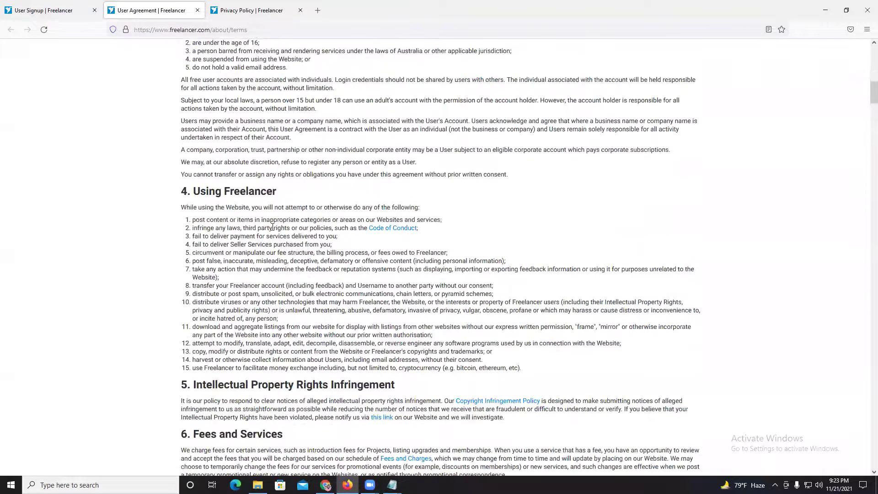
scroll(273, 227, down, 10)
scroll(272, 224, down, 5)
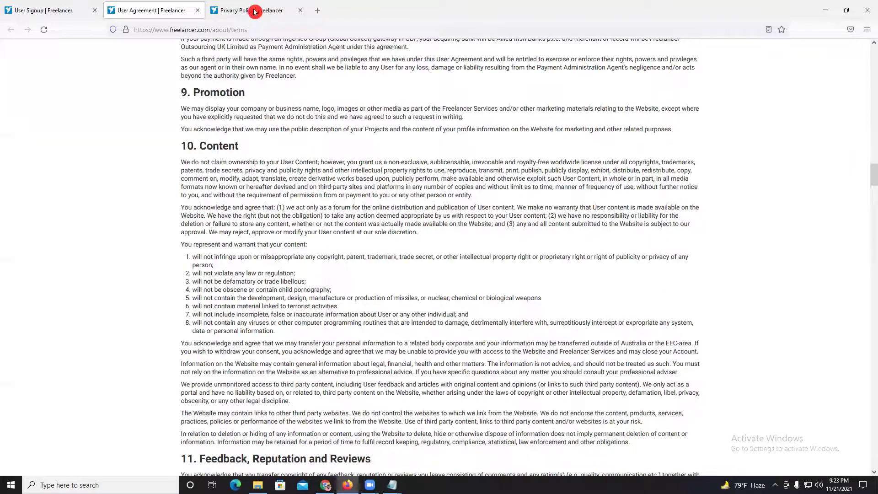
- Skim the Privacy Policy, then return to the User Agreement and close it
click(254, 10)
scroll(450, 201, down, 9)
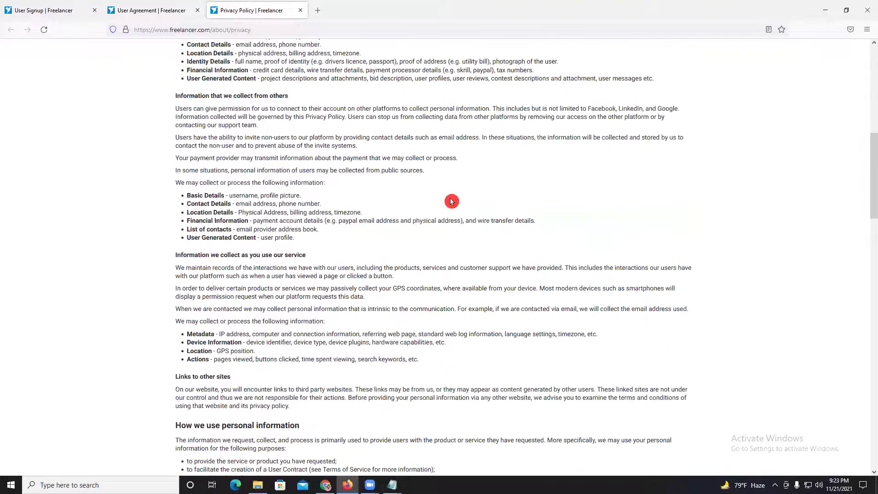
scroll(451, 201, down, 15)
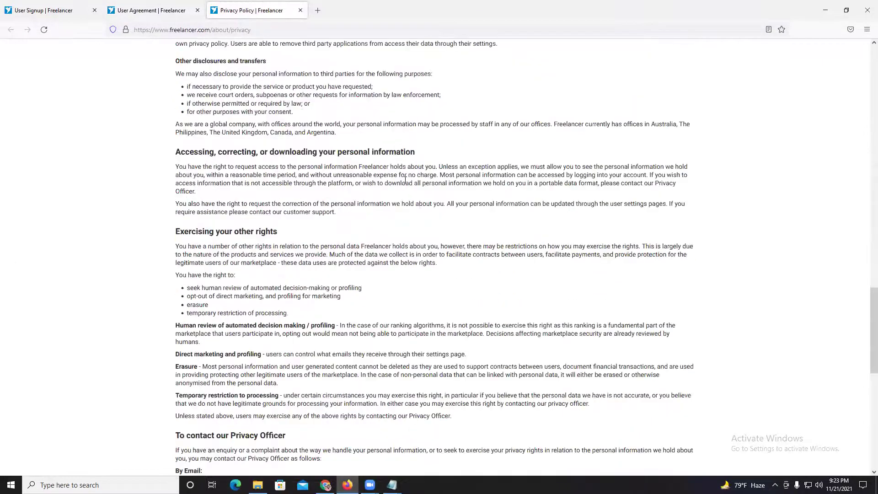
click(170, 7)
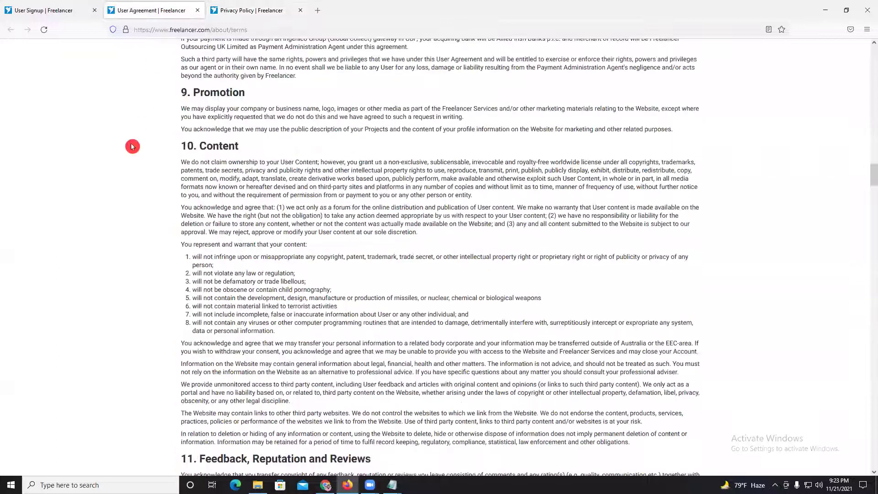
drag(870, 183, 870, 62)
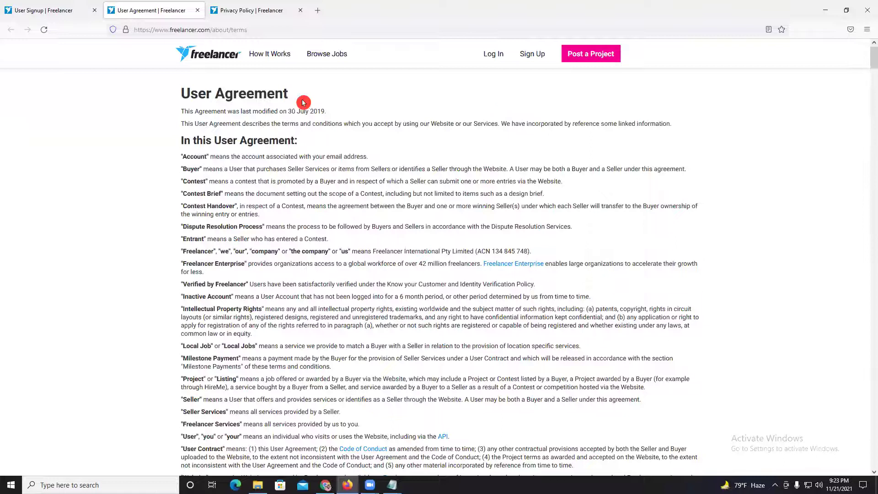
click(197, 11)
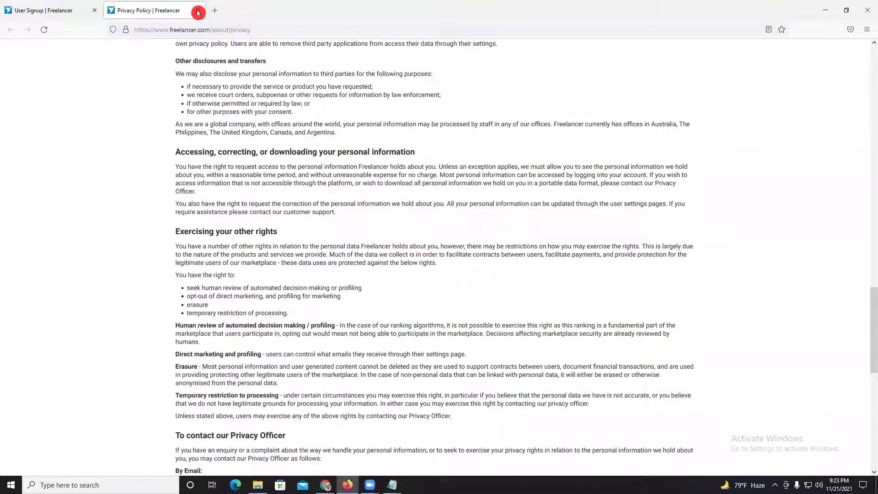
- Scroll the Privacy Policy to the Privacy Officer contact section, then close it
scroll(247, 88, down, 3)
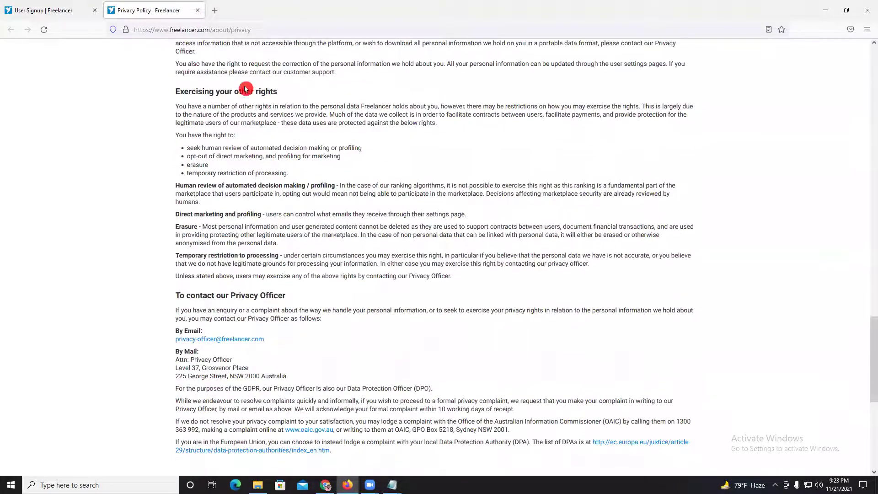
click(191, 22)
click(198, 11)
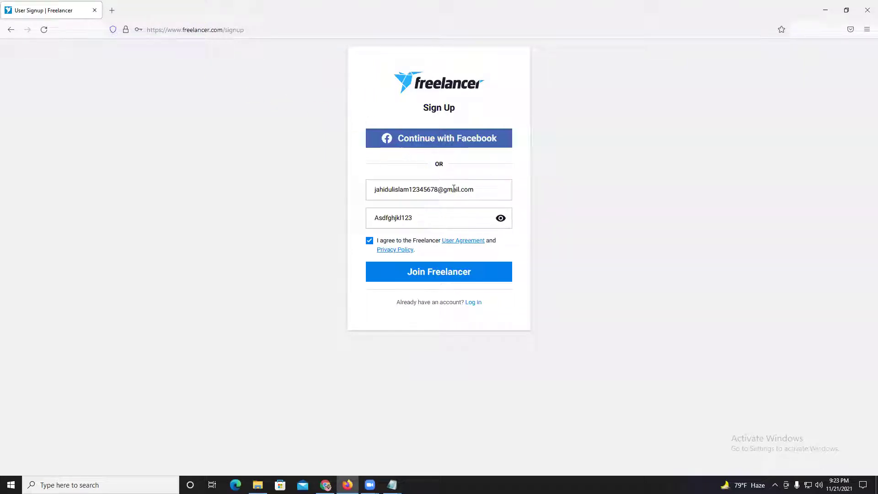
- Submit the signup with Join Freelancer and decline the browser's save-login offer
click(416, 279)
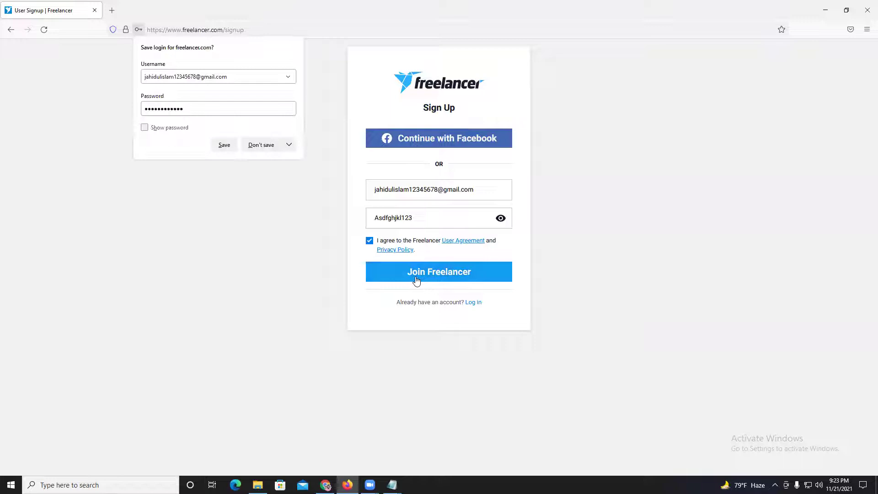
click(260, 145)
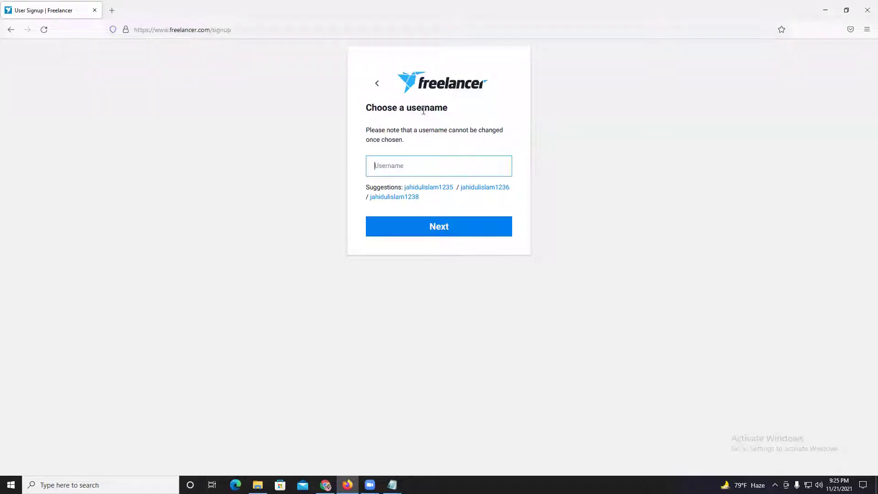
- Dismiss Firefox's save-login popup with Don't save
click(404, 186)
- Enter a username, then replace it with 'az' after the already-registered error
text(jahidulislam)
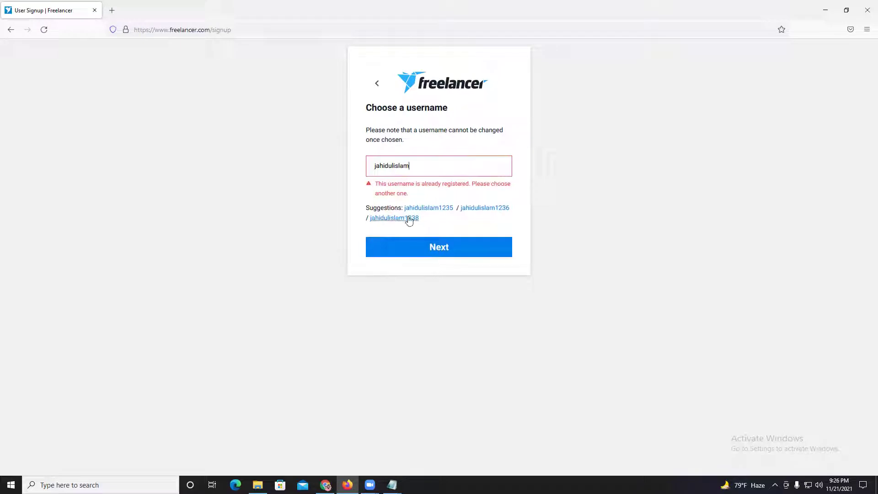
drag(420, 183, 462, 183)
click(409, 197)
double_click(398, 165)
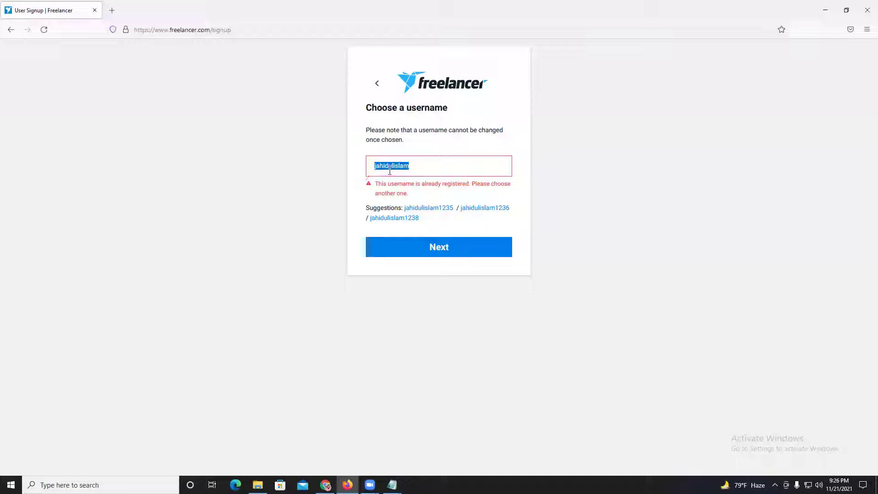
drag(407, 164, 369, 166)
click(397, 479)
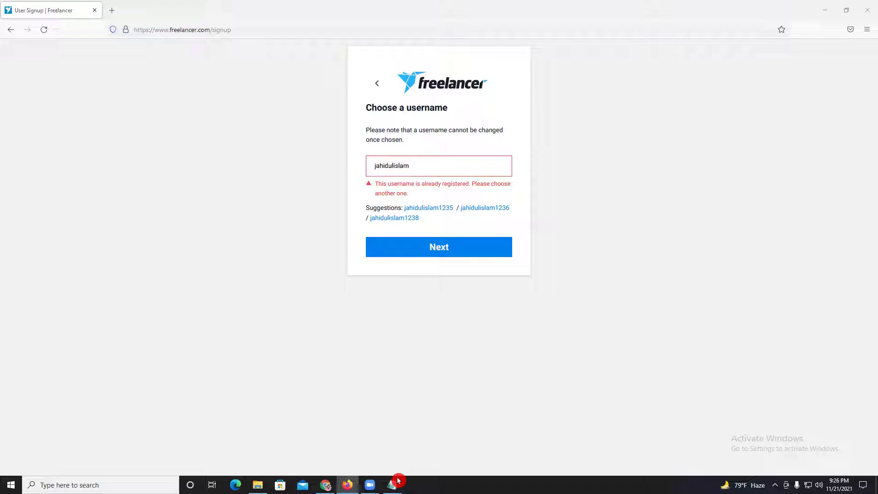
drag(452, 169, 356, 171)
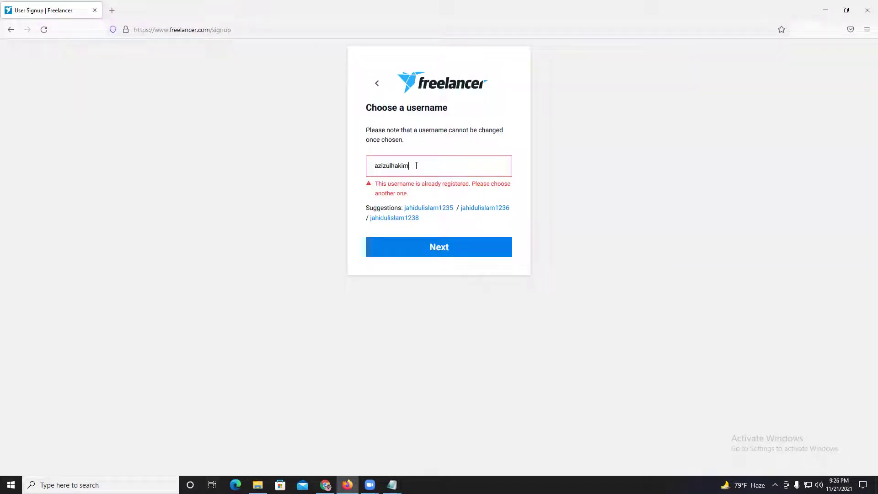
- Clear the username field and fill it with the third suggested available username
drag(416, 165, 361, 168)
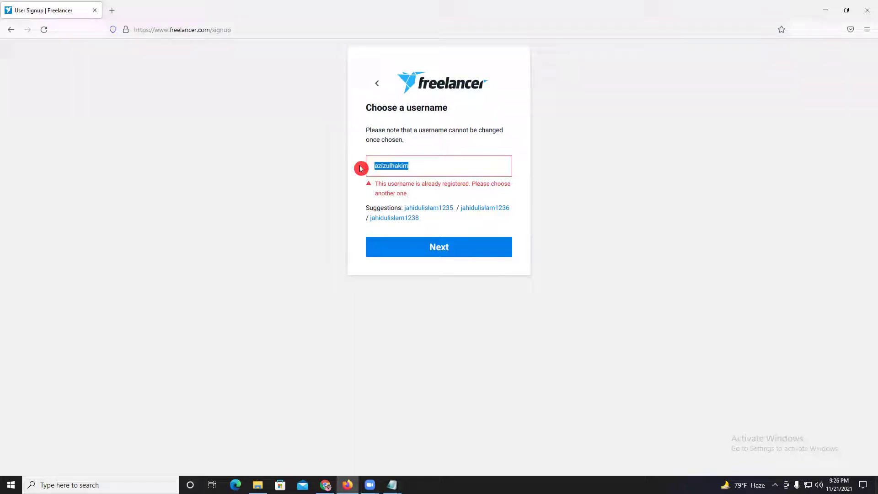
click(397, 165)
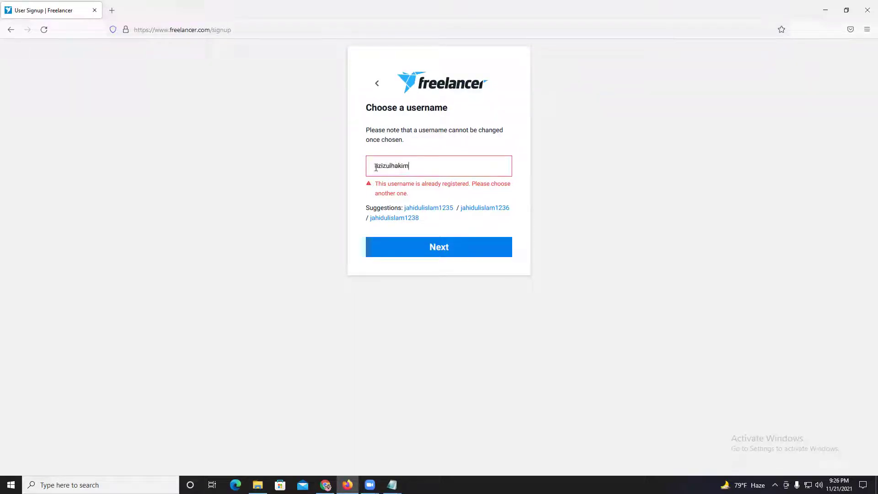
click(391, 167)
key(shift+Left)
key(shift+Left)
key(shift+Left)
key(shift+Left)
key(shift+Left)
key(shift+Left)
click(412, 166)
drag(408, 166, 371, 165)
click(408, 166)
key(BackSpace)
click(408, 219)
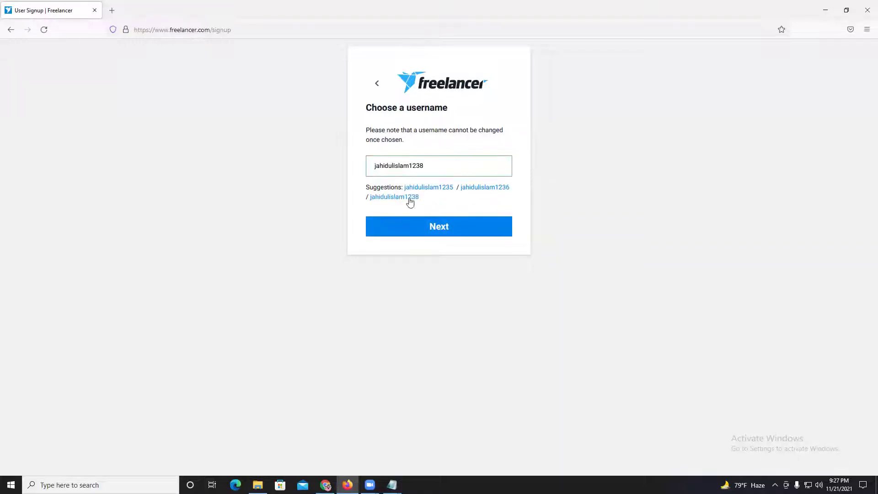
- Confirm the suggested username and choose the 'I want to work' account type
click(412, 232)
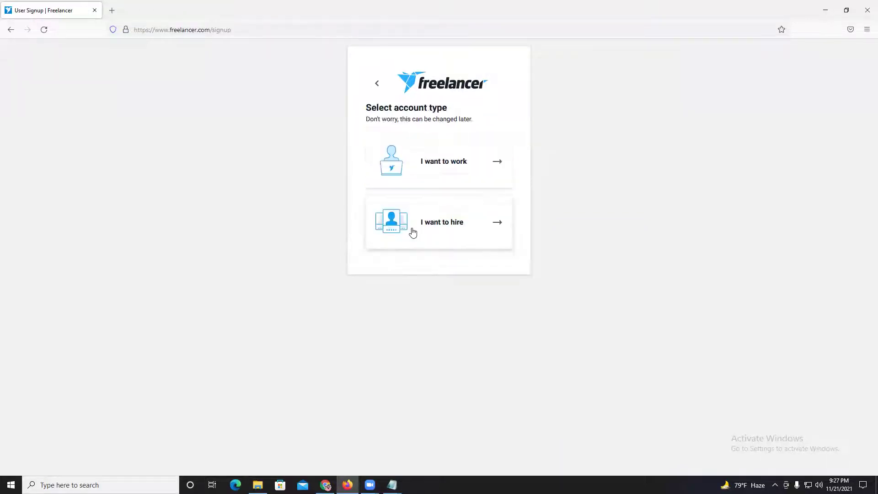
click(435, 102)
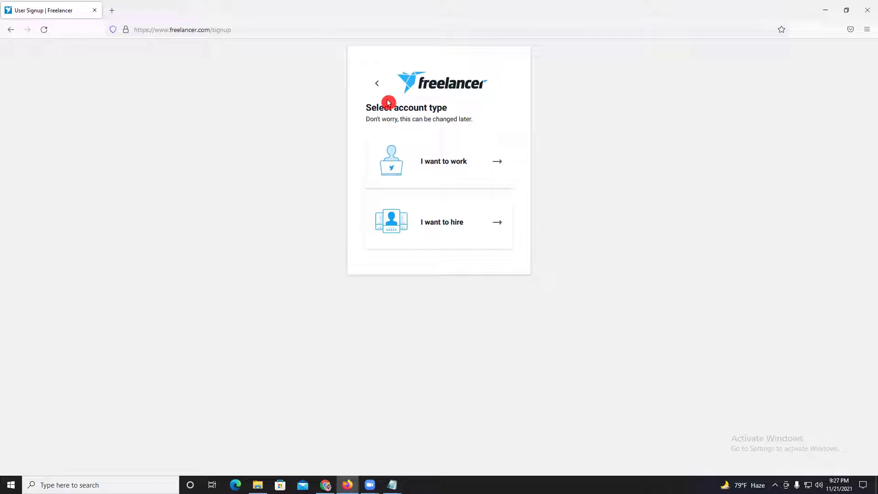
click(429, 188)
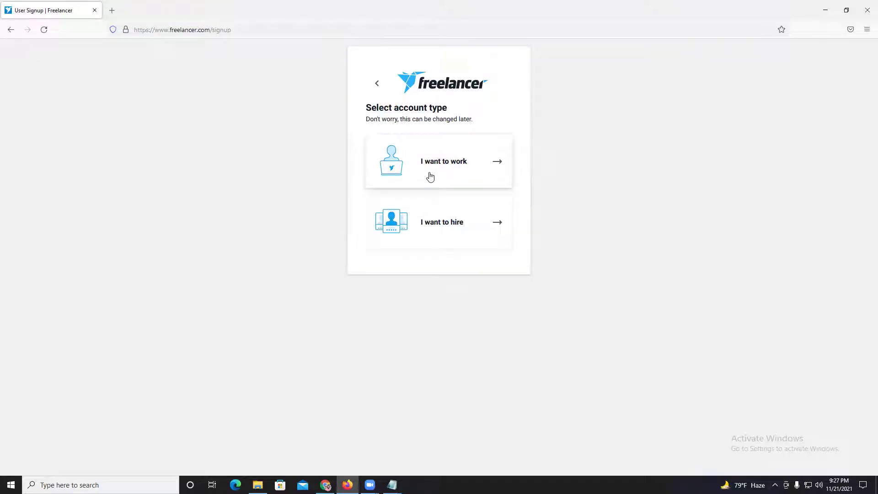
click(430, 177)
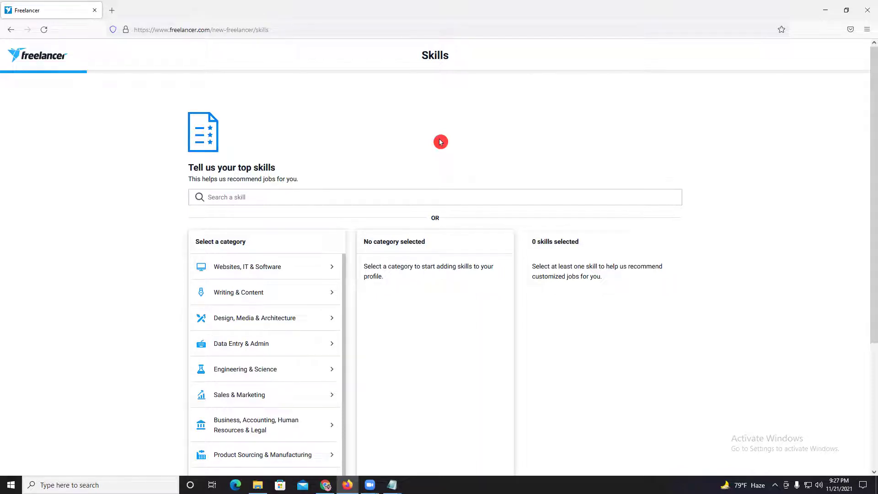
- Open Design, Media & Architecture and add Graphic Design as the first skill
scroll(300, 152, down, 3)
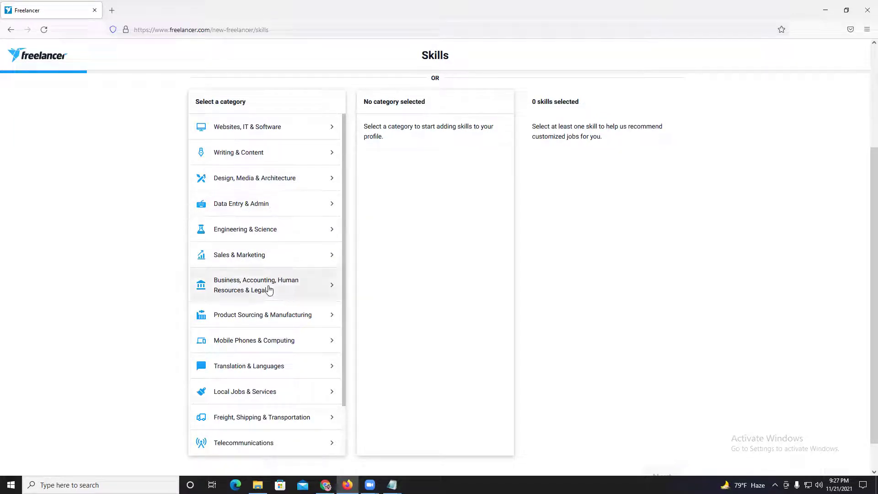
scroll(288, 314, down, 2)
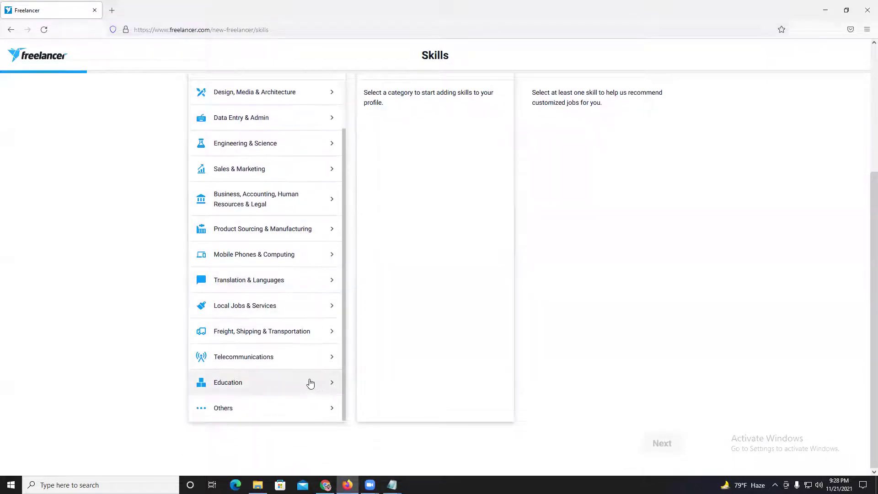
scroll(292, 361, up, 2)
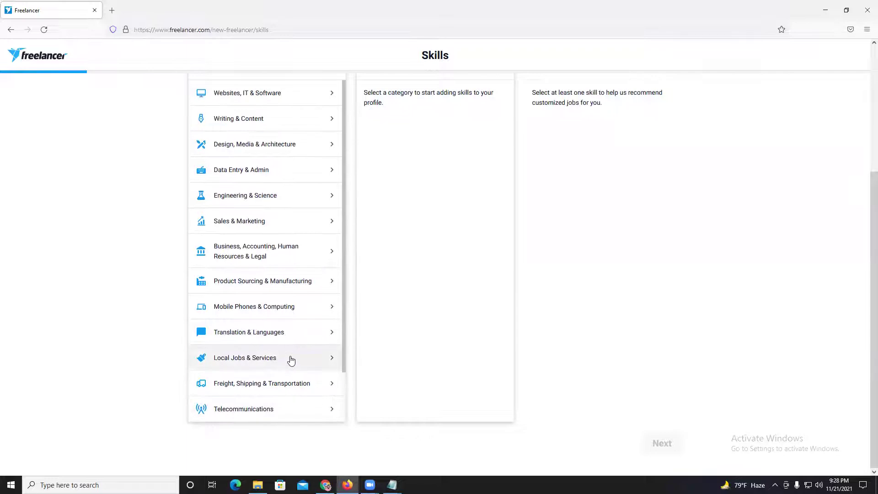
click(267, 156)
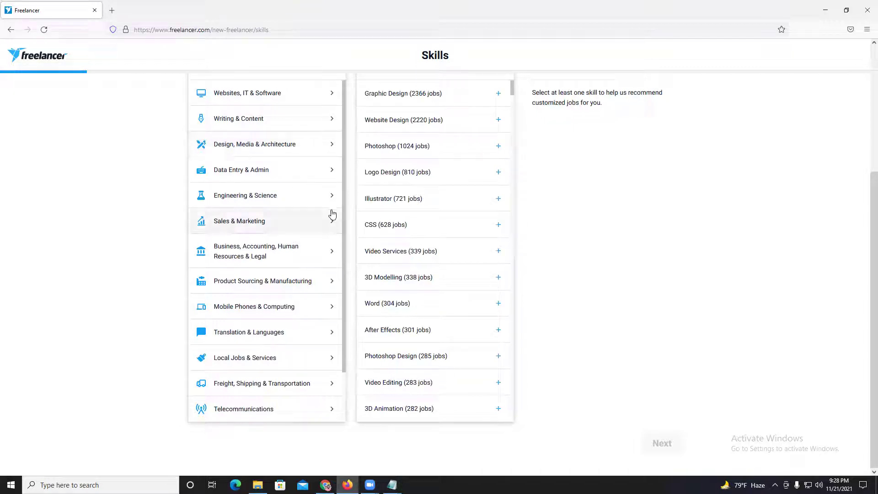
scroll(442, 208, up, 3)
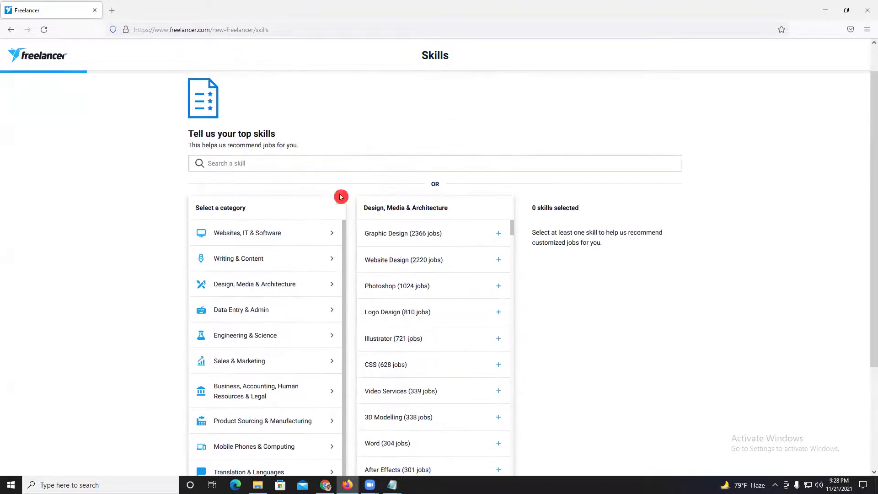
drag(252, 210, 216, 200)
click(221, 205)
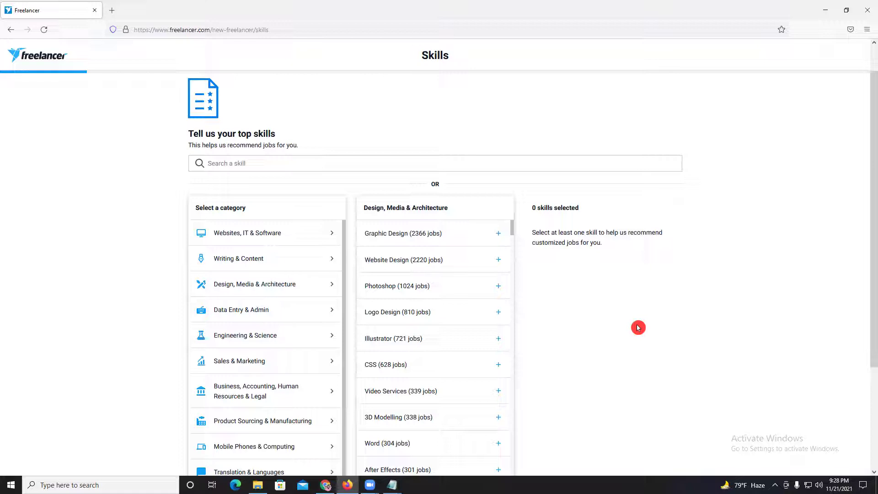
click(380, 232)
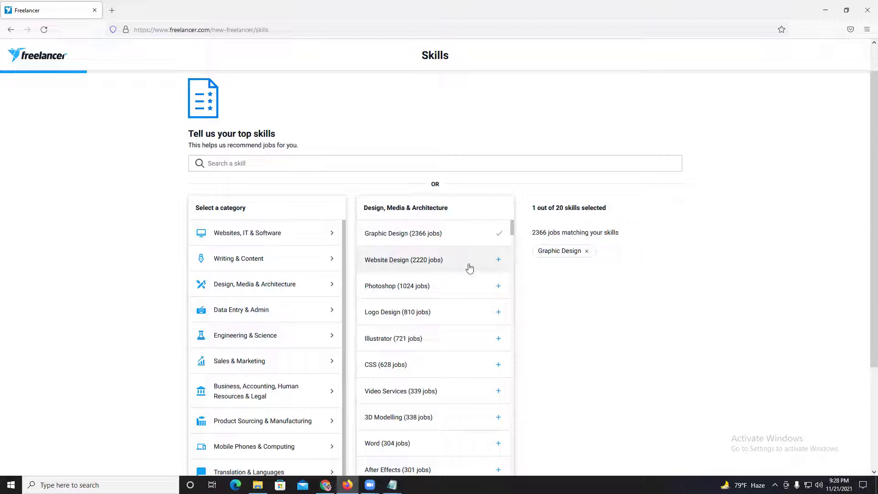
- Add Photoshop, Logo Design, Photoshop Design and Illustration to the selected skills
scroll(402, 254, down, 2)
click(411, 235)
click(410, 264)
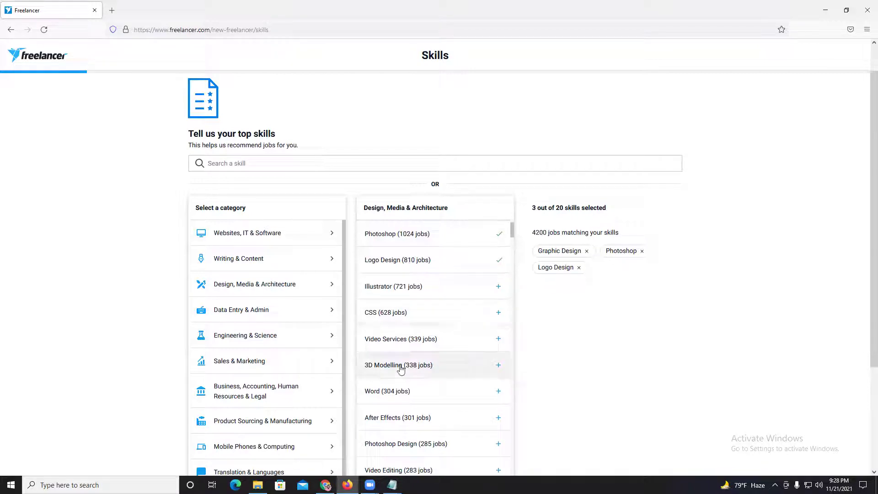
scroll(393, 381, down, 2)
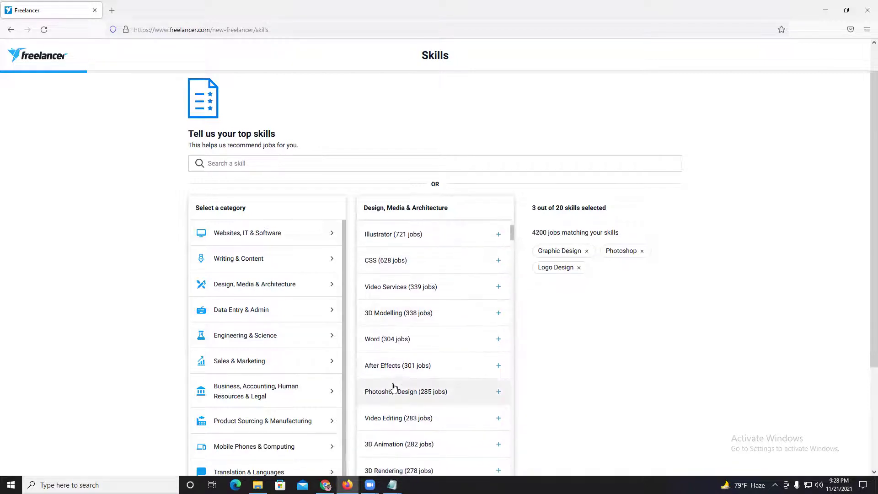
click(413, 398)
scroll(414, 393, down, 2)
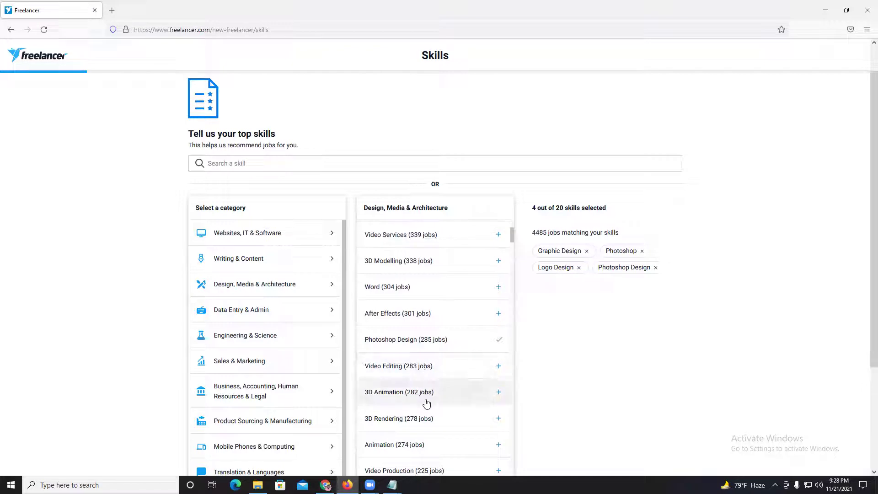
scroll(392, 425, down, 2)
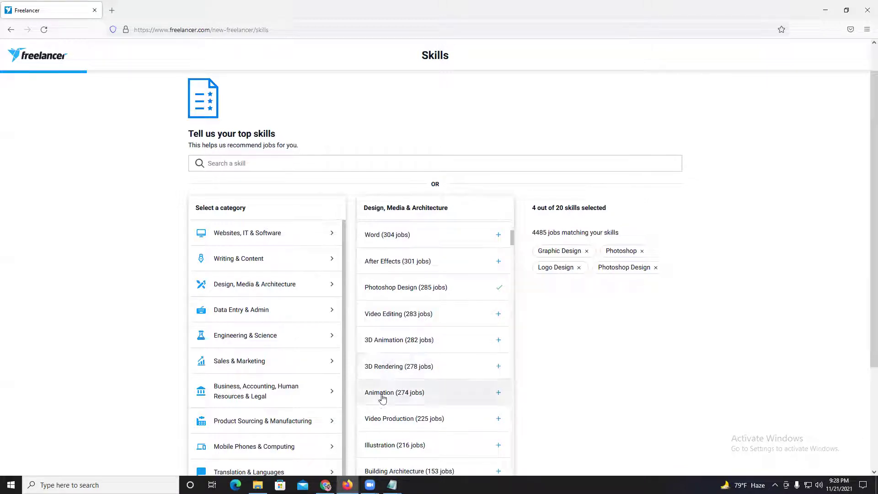
scroll(417, 390, down, 4)
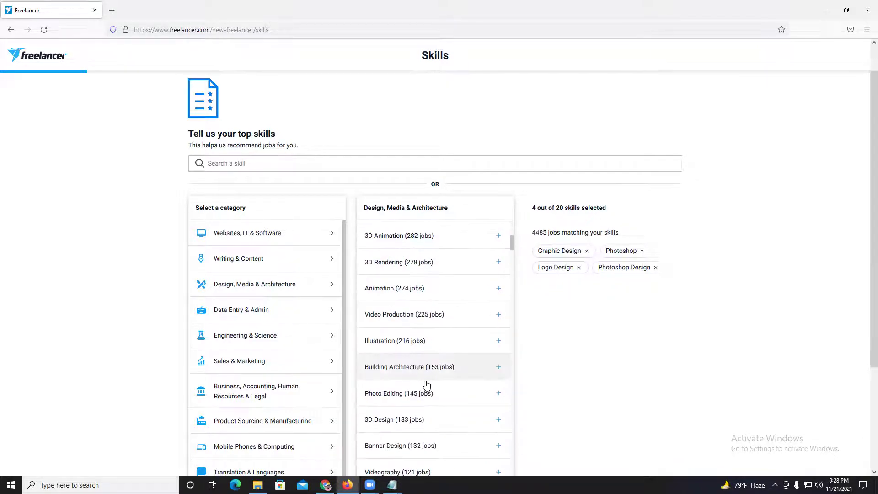
click(416, 343)
- Add Photo Editing, Banner Design, Brochure Design and Corporate Identity skills
scroll(441, 398, down, 2)
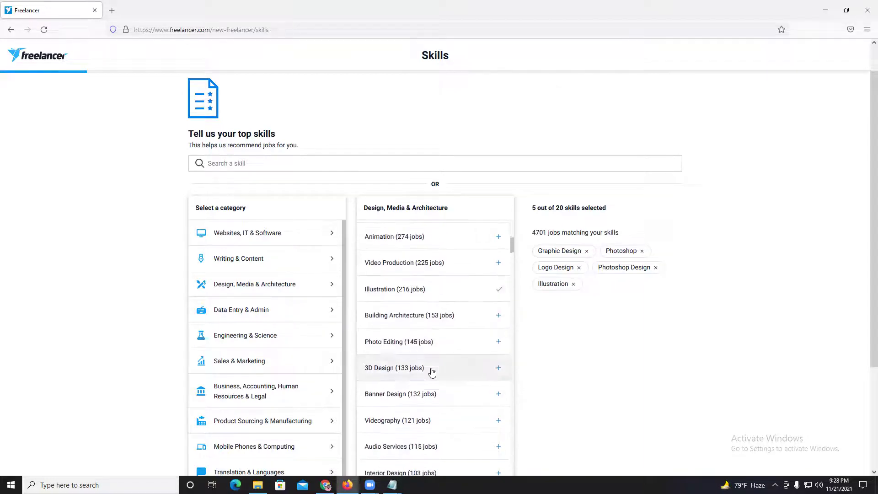
click(426, 347)
scroll(455, 378, down, 2)
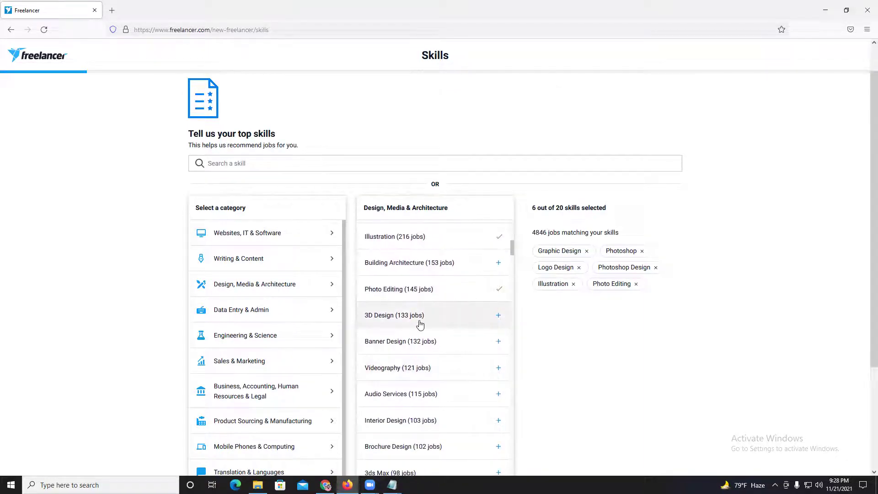
click(410, 337)
scroll(426, 339, down, 4)
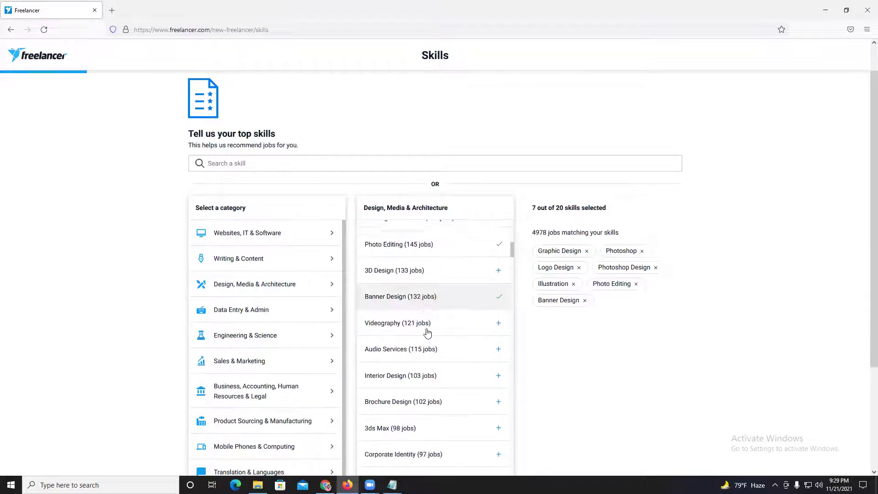
scroll(416, 356, down, 2)
click(396, 289)
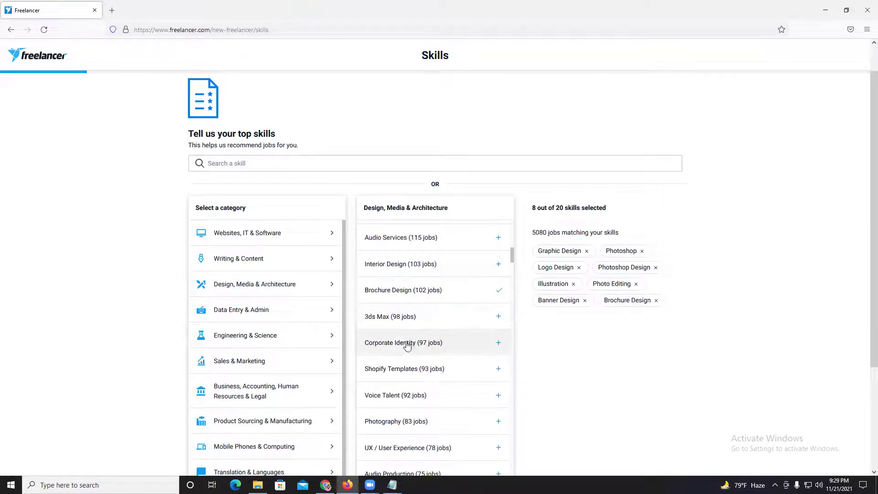
scroll(406, 339, down, 2)
click(413, 291)
scroll(434, 347, down, 3)
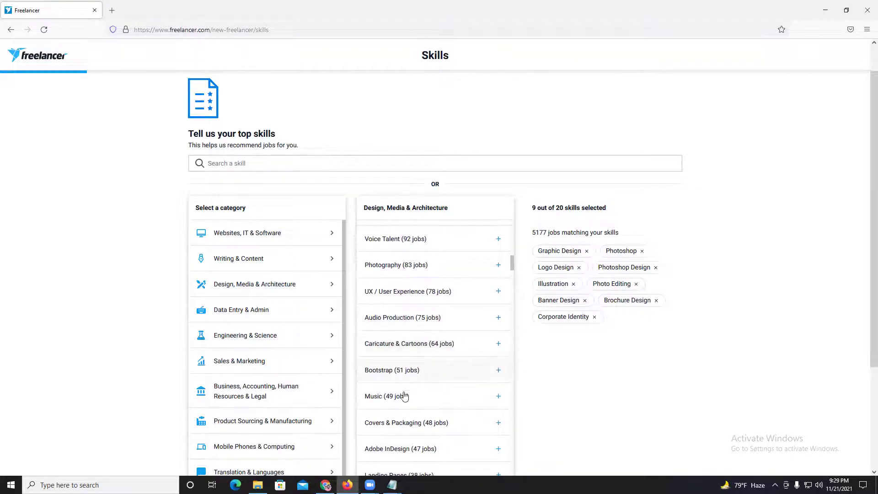
scroll(434, 396, down, 3)
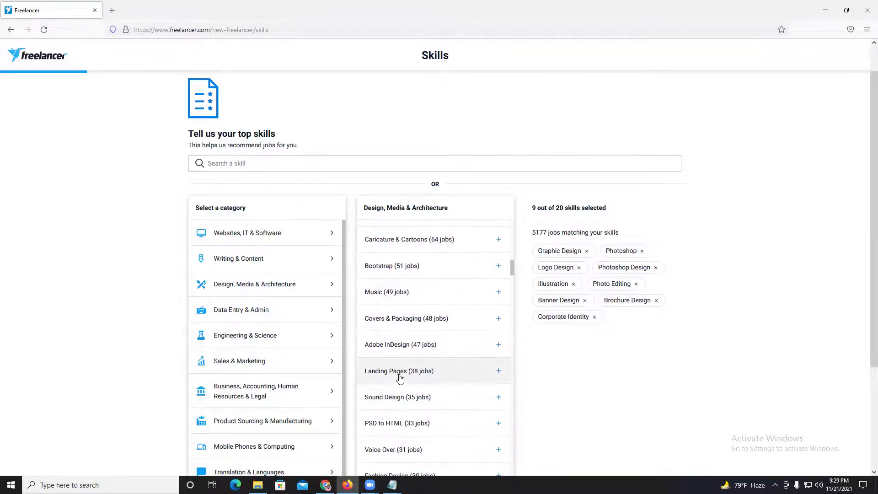
scroll(398, 372, down, 3)
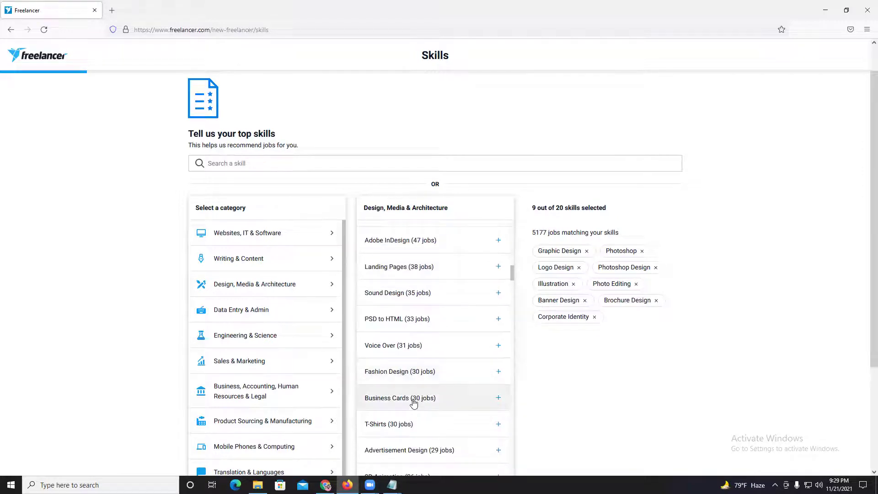
scroll(396, 389, down, 2)
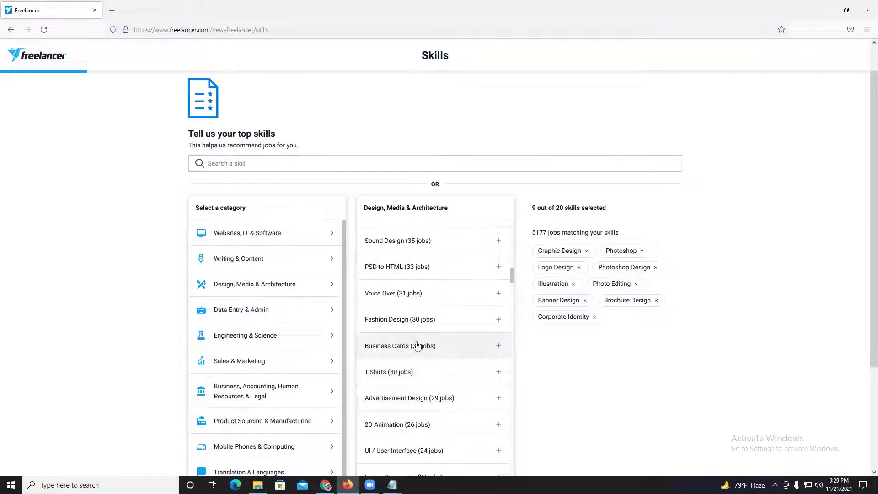
- Add Business Cards, Flyer Design and Poster Design, removing the mistakenly added T-Shirts
click(415, 345)
click(407, 372)
scroll(440, 373, down, 3)
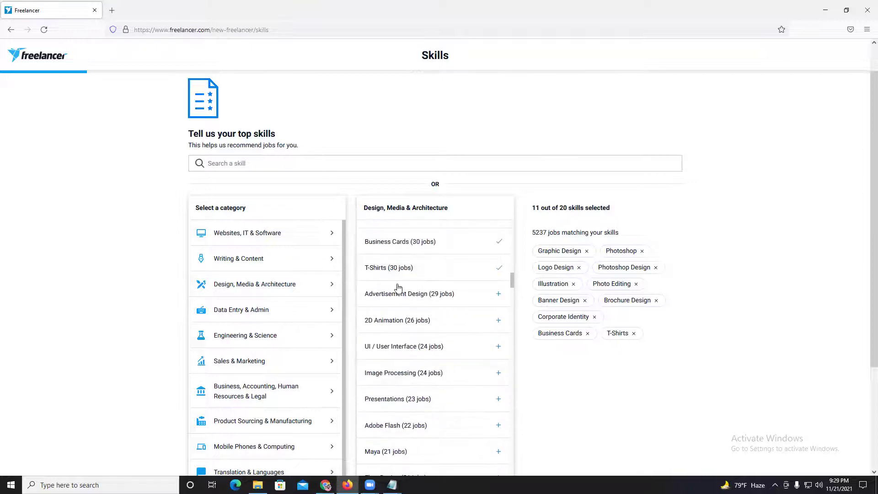
click(387, 274)
scroll(478, 319, down, 3)
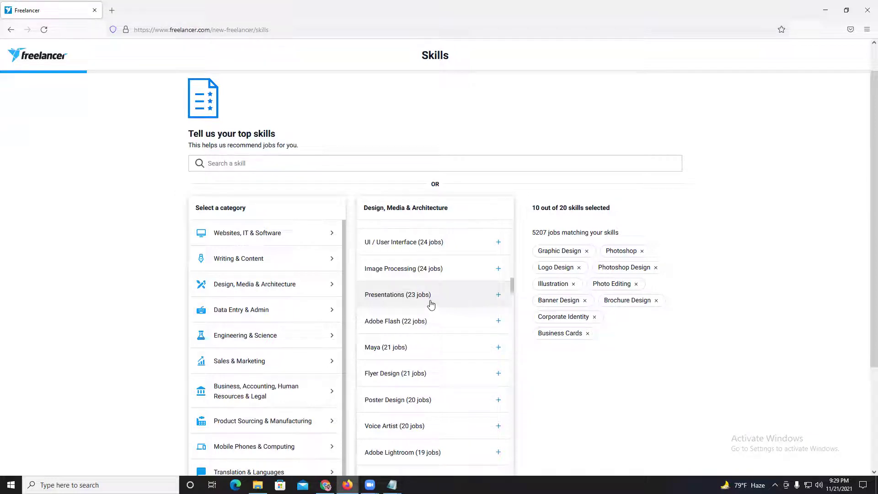
scroll(423, 324, down, 3)
click(411, 275)
click(435, 295)
scroll(435, 295, down, 2)
scroll(471, 321, down, 2)
scroll(594, 279, up, 1)
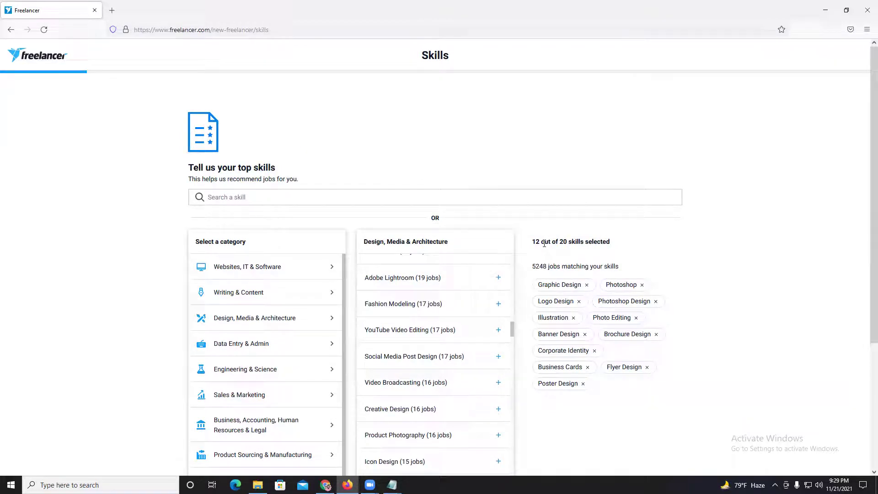
scroll(648, 227, down, 1)
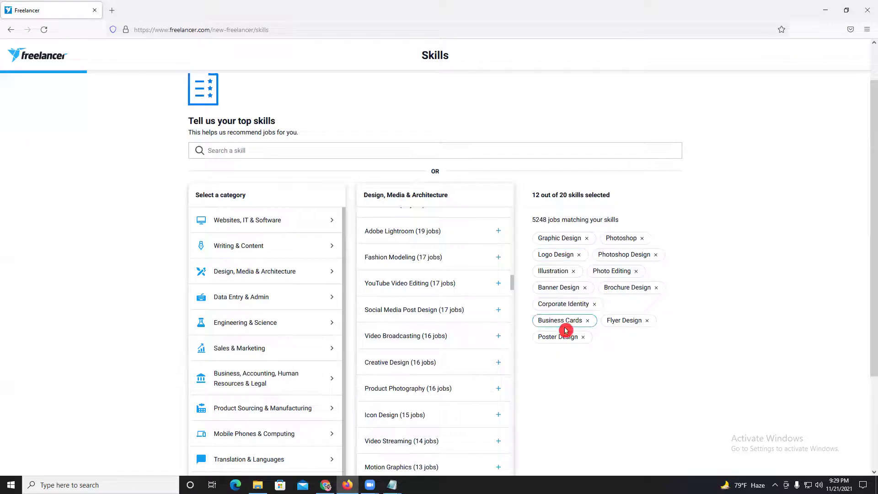
scroll(588, 323, down, 3)
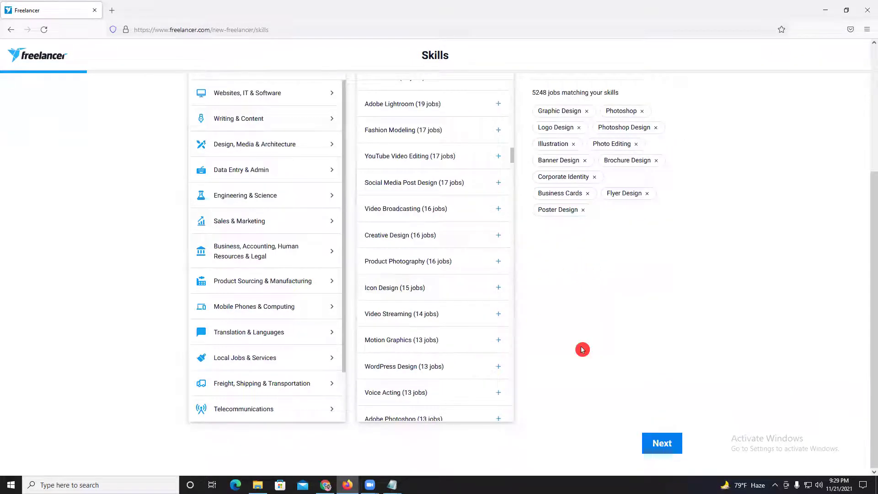
- Continue to the Link your accounts step and start linking Facebook
click(662, 442)
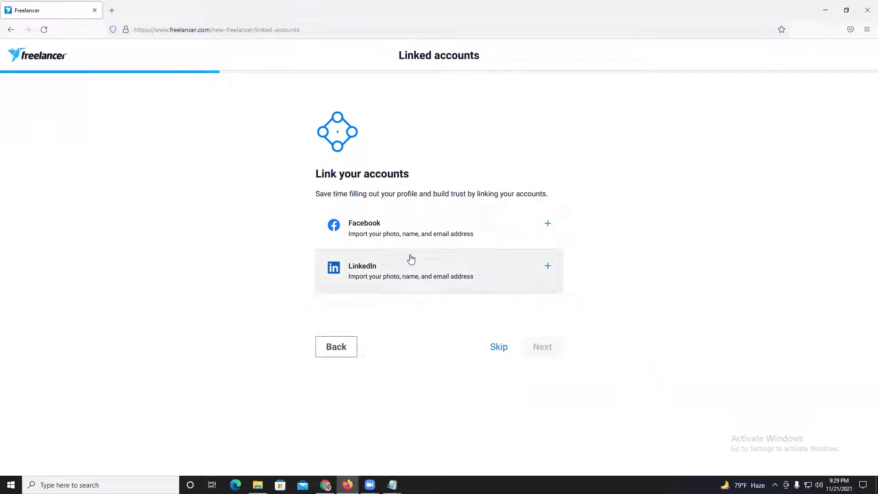
click(549, 224)
click(722, 118)
- Clear the email field in the Facebook login window, then close it
click(697, 78)
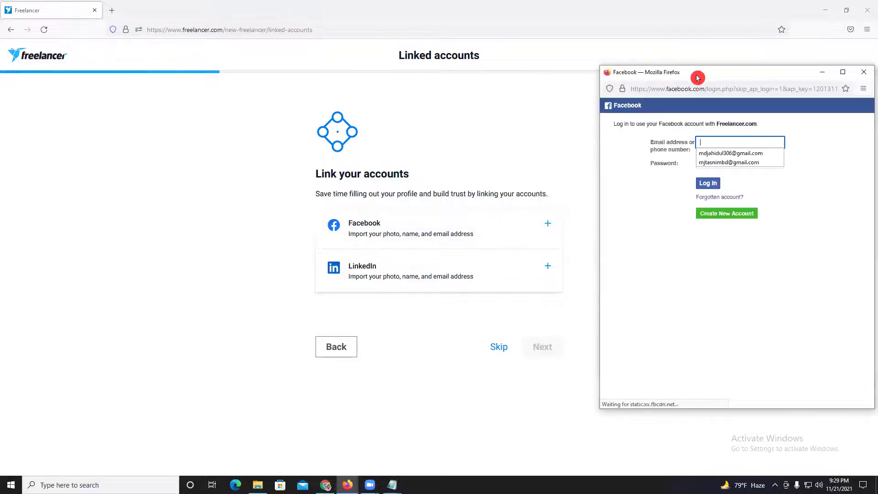
click(763, 154)
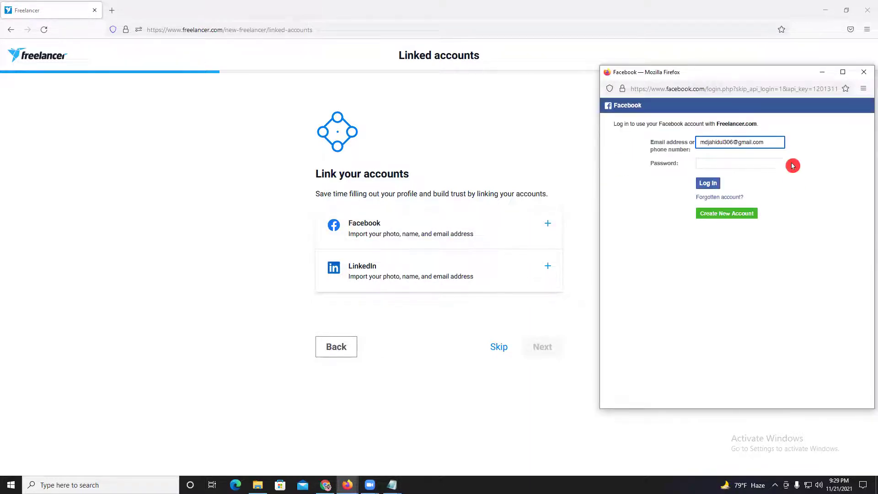
drag(774, 145, 646, 149)
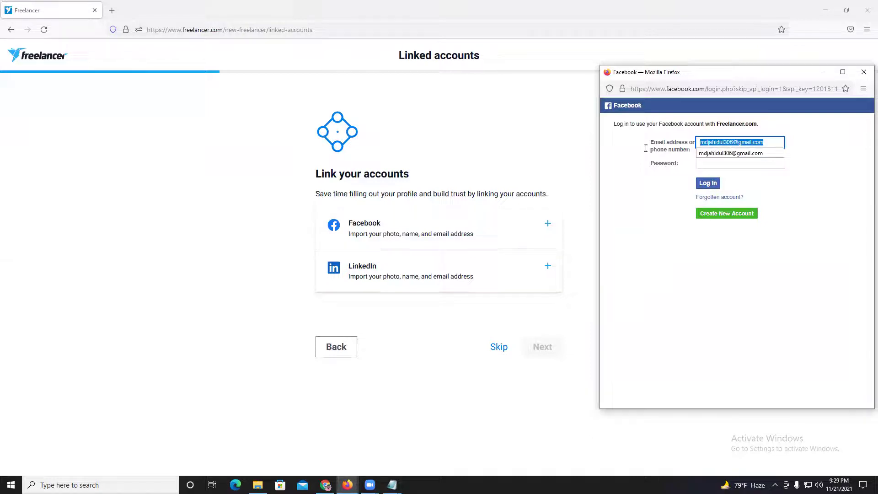
key(BackSpace)
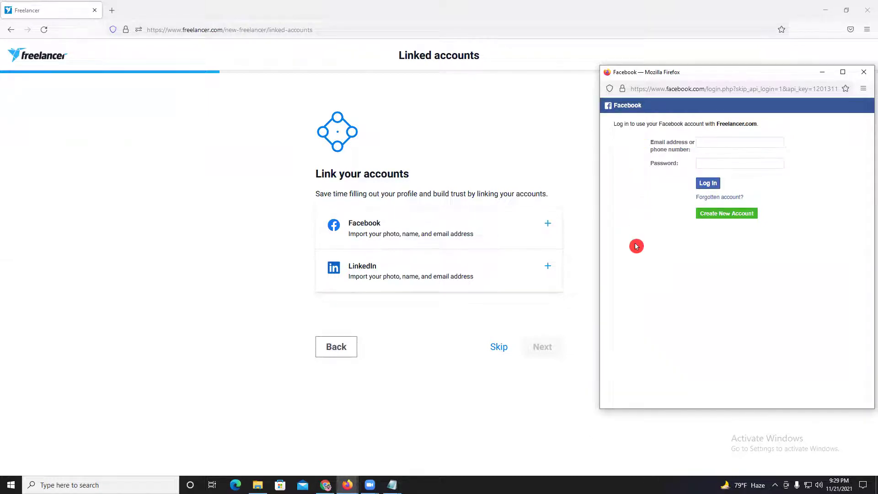
drag(704, 68, 556, 86)
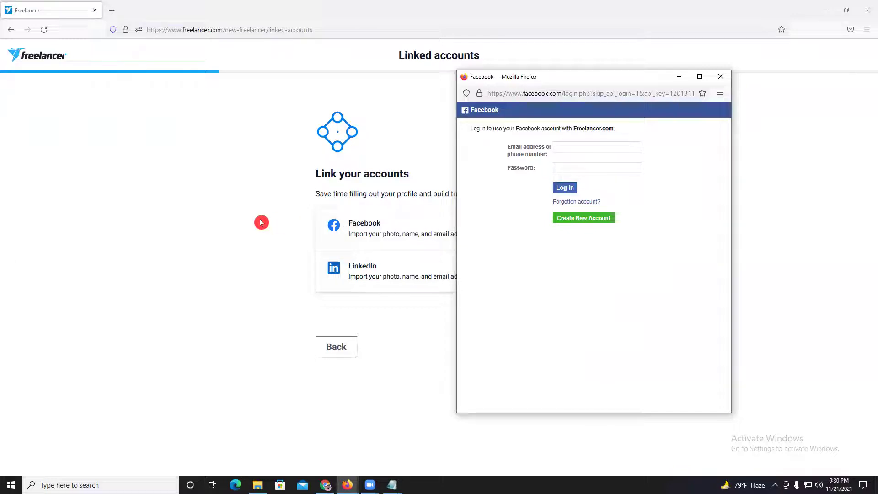
click(718, 81)
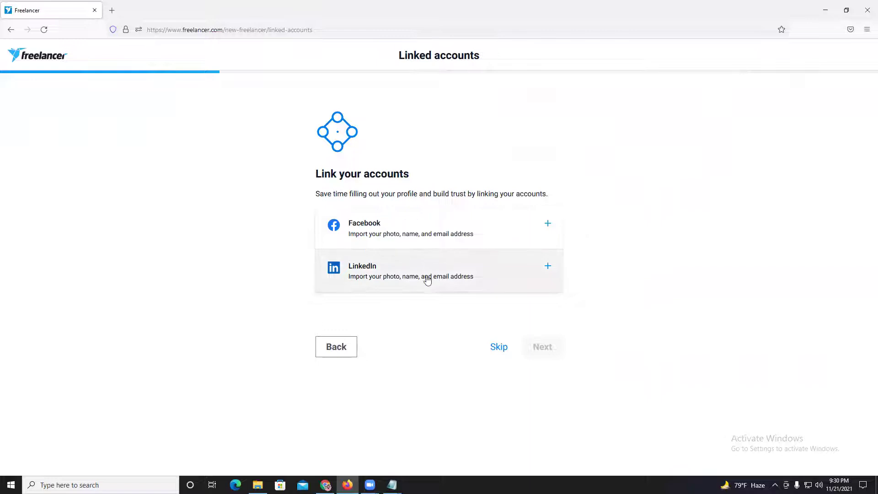
- Abandon LinkedIn sign-in, return to the linked accounts page, and open a new tab
click(547, 268)
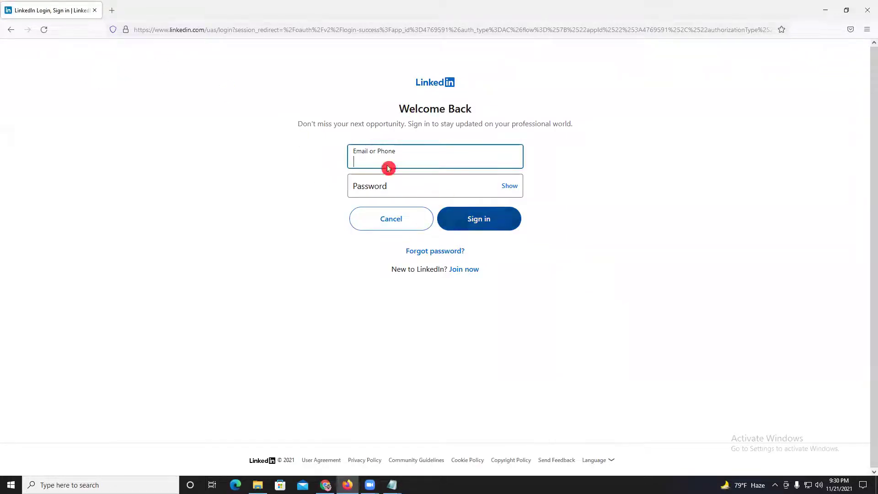
click(8, 29)
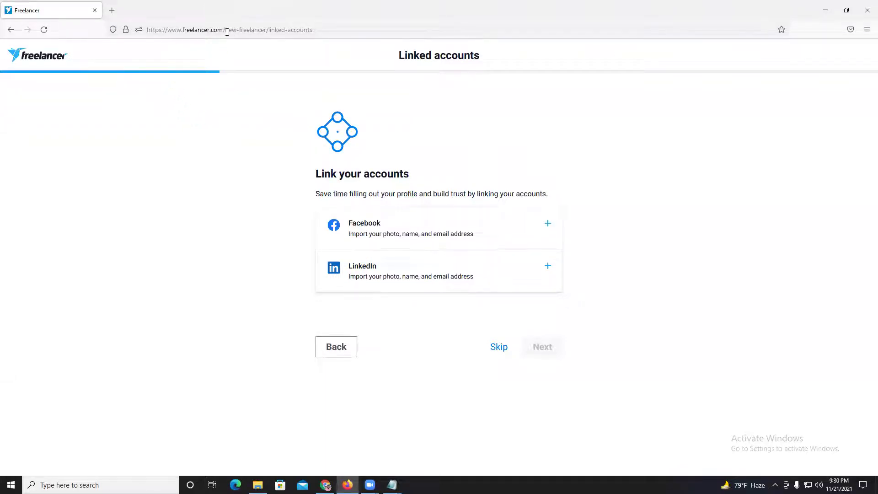
click(111, 10)
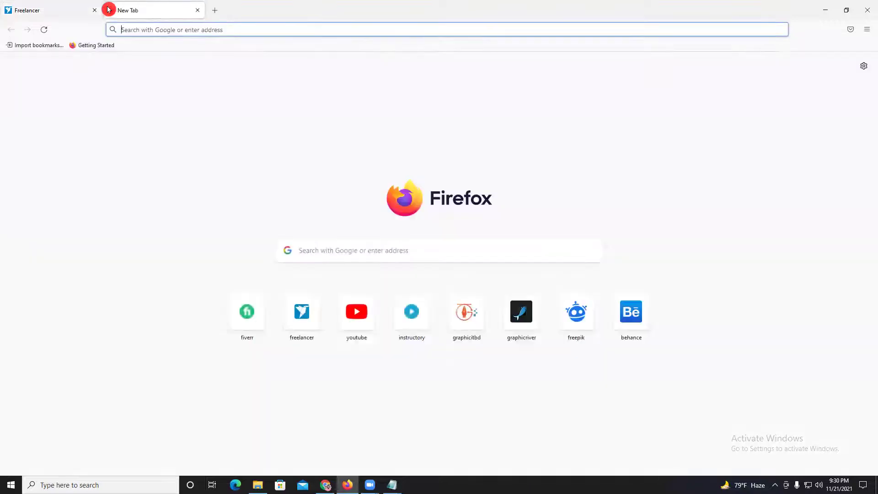
- Check the saved login e-mail in Notepad, then return to the Linked accounts page
click(303, 316)
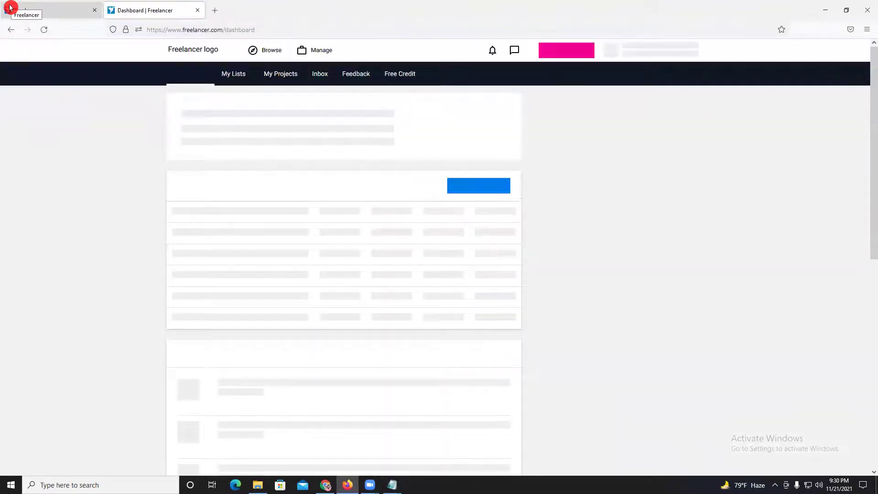
click(38, 8)
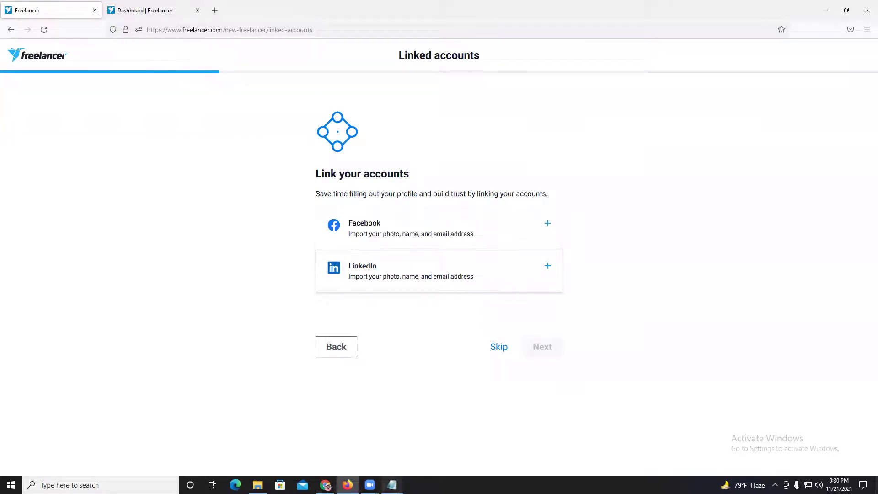
mouse_move(392, 484)
click(414, 456)
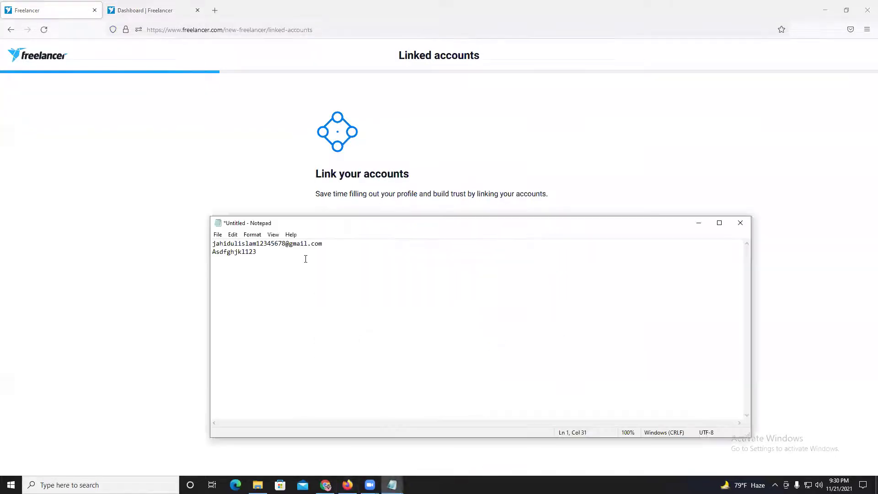
drag(347, 245, 218, 247)
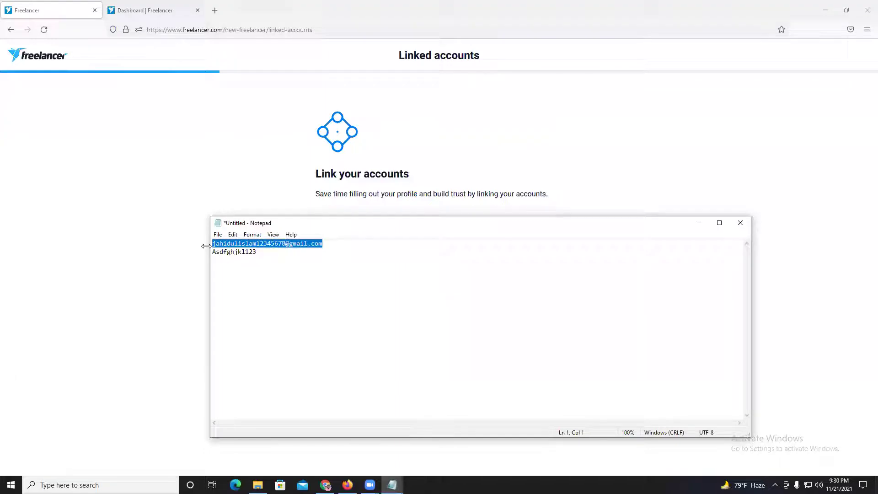
click(178, 198)
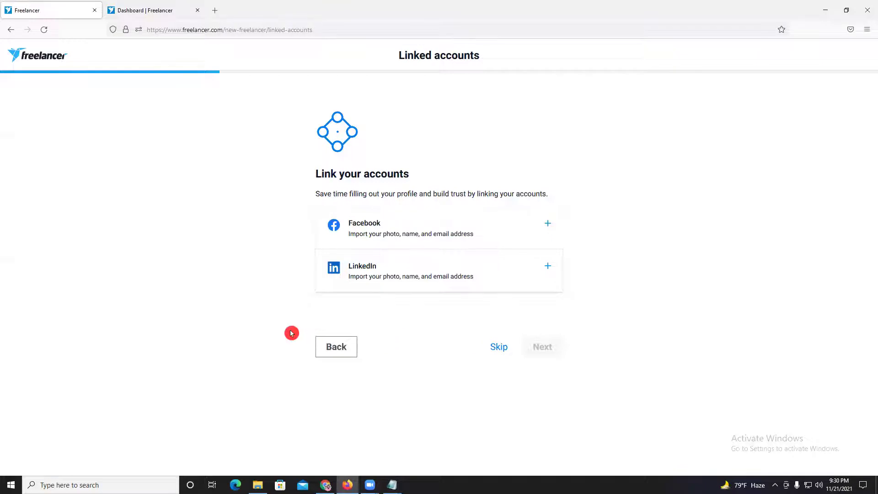
- Select and deselect the 'Link your accounts' heading, then bring the Facebook group window forward
drag(353, 174, 372, 175)
click(376, 176)
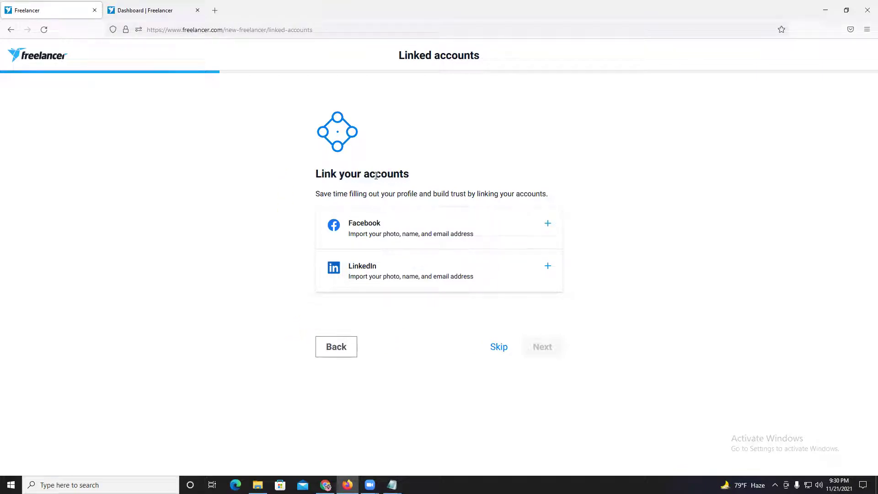
triple_click(328, 174)
click(404, 168)
mouse_move(327, 486)
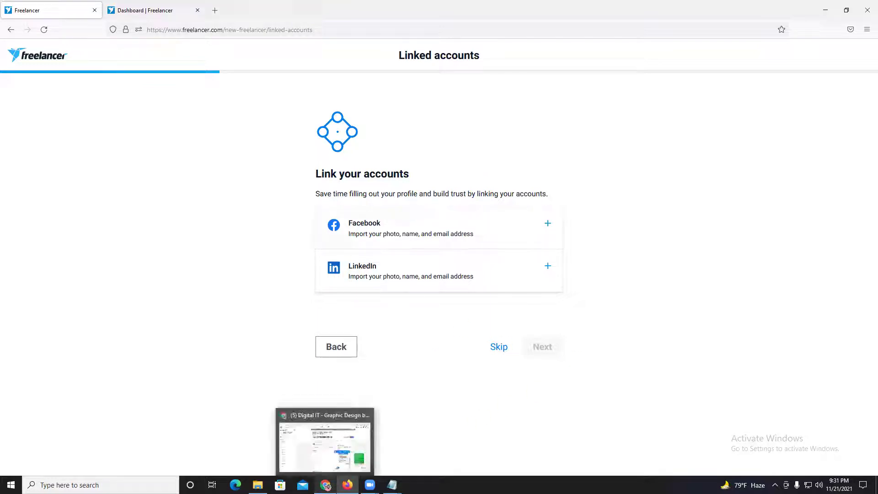
click(325, 465)
- View the Craft Saturation channel's YouTube playlists in a new tab, then return to Freelancer's Linked accounts
click(147, 11)
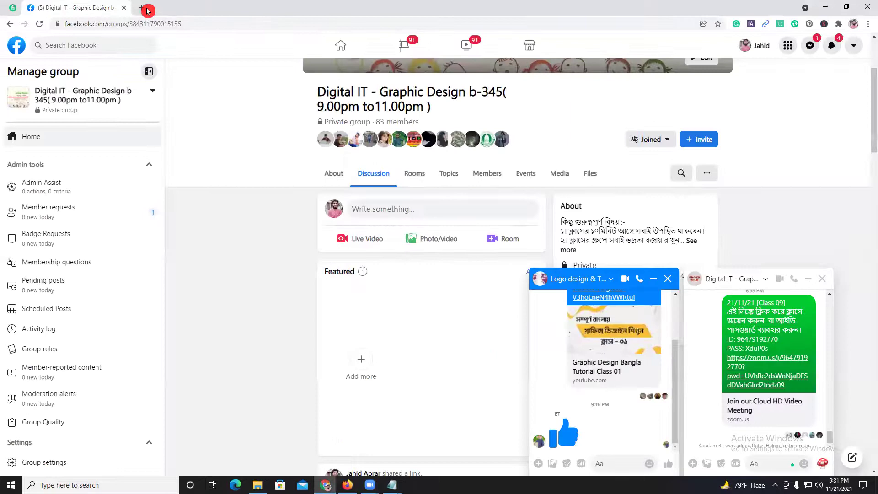
click(490, 230)
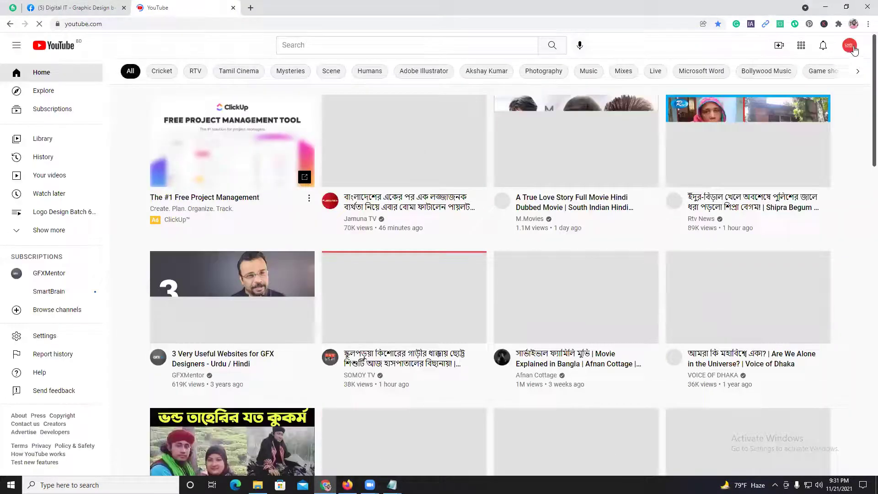
click(780, 104)
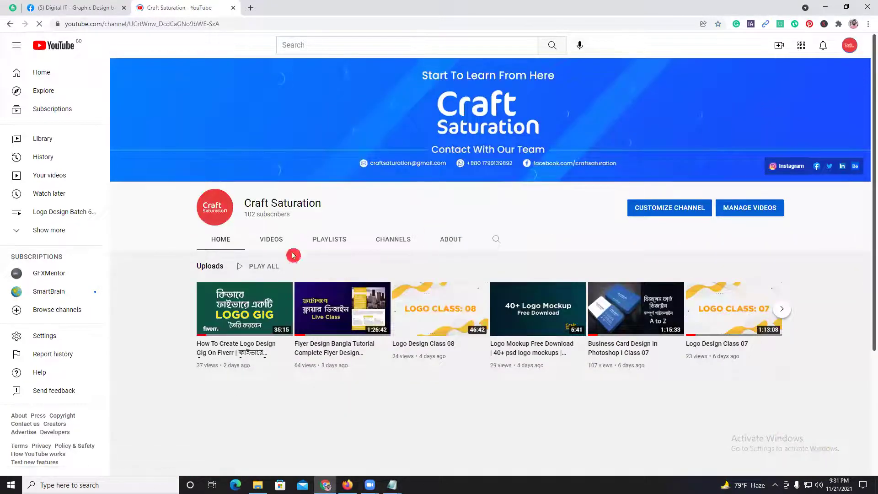
click(319, 239)
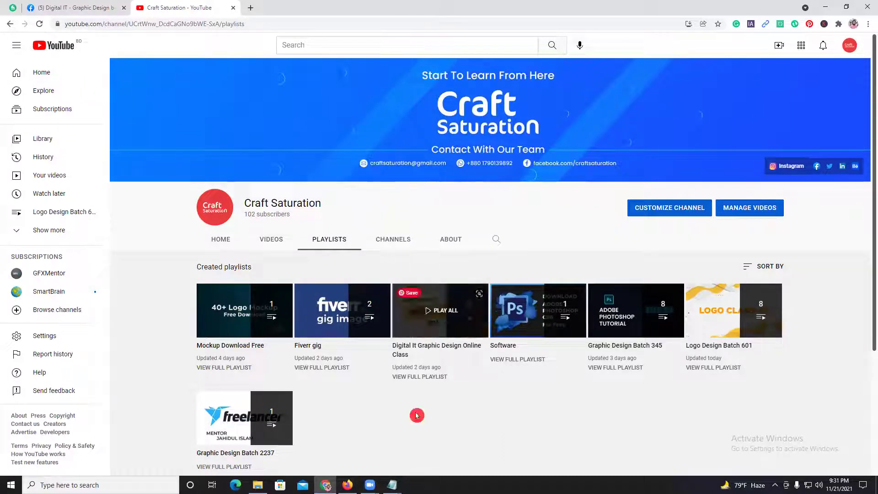
click(347, 485)
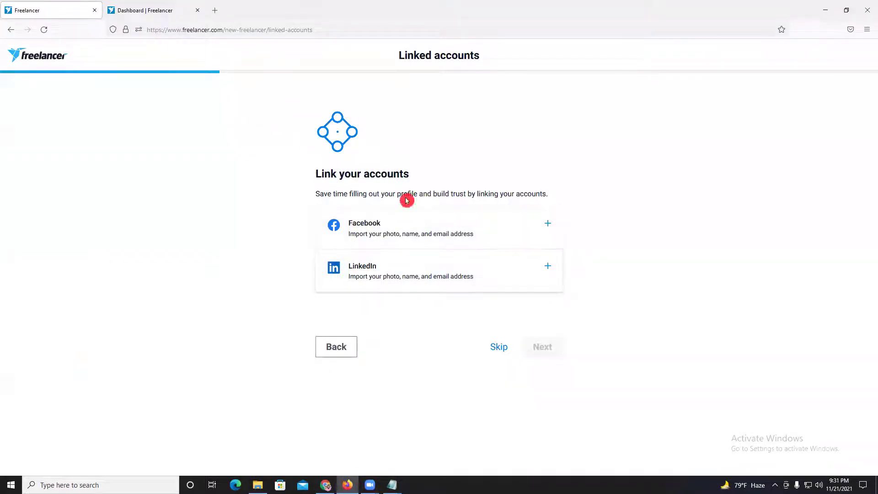
- Switch to the Freelancer dashboard and dismiss the Claim 100 bids for Free promo banner
click(156, 7)
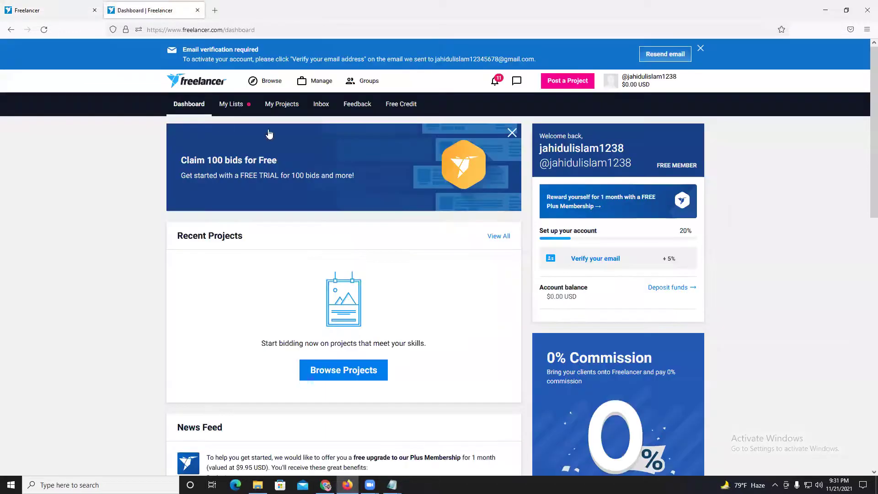
click(323, 73)
drag(434, 63, 505, 61)
click(442, 60)
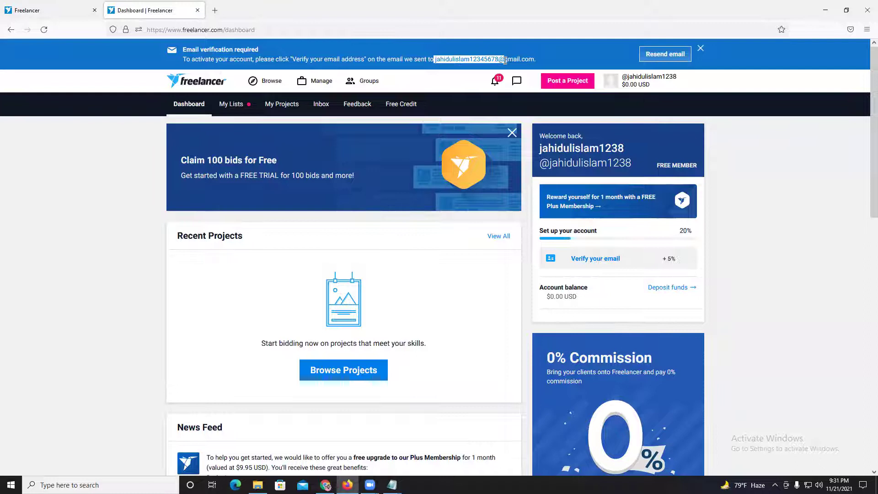
click(387, 42)
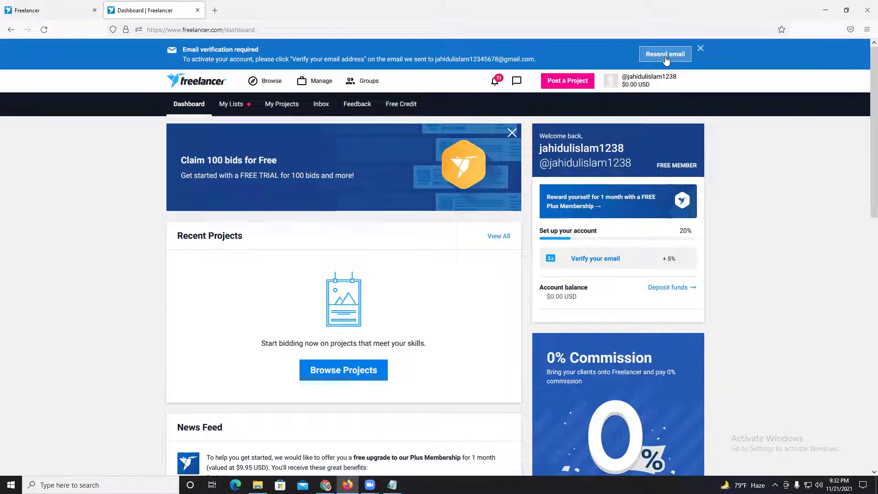
click(511, 127)
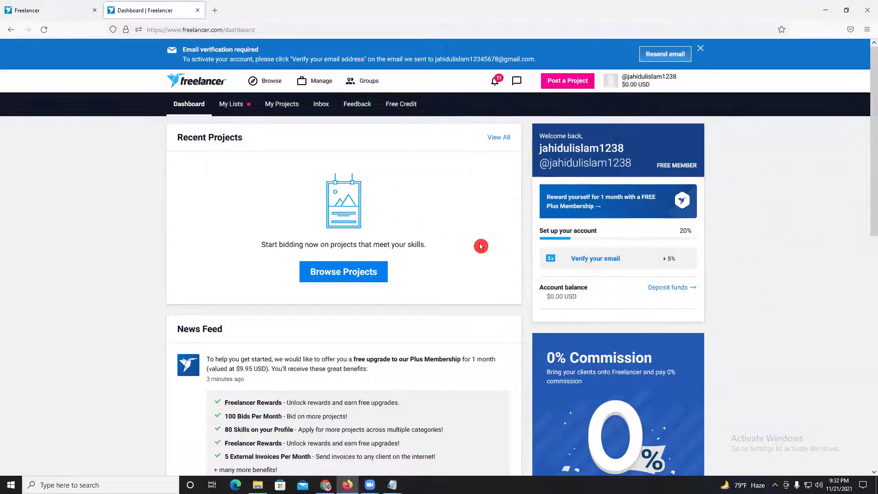
- Scroll down through the dashboard News Feed and back up to the top
scroll(445, 240, down, 3)
scroll(445, 241, down, 2)
scroll(425, 234, down, 2)
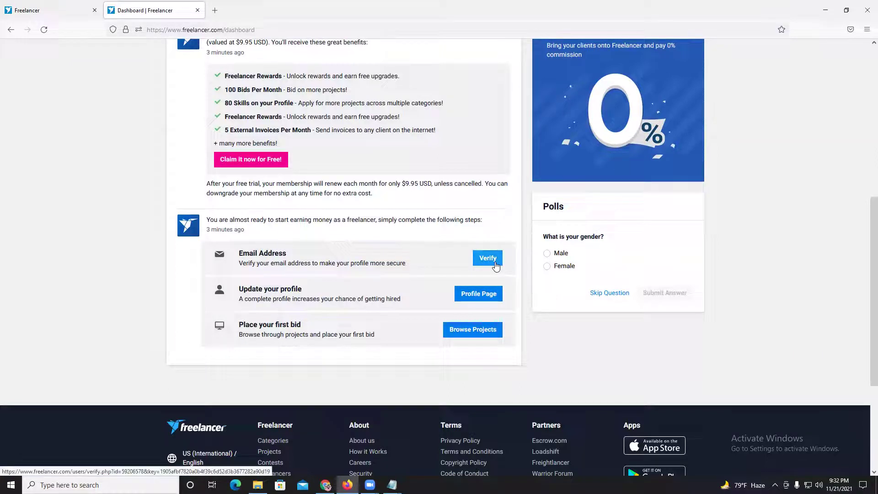
click(515, 333)
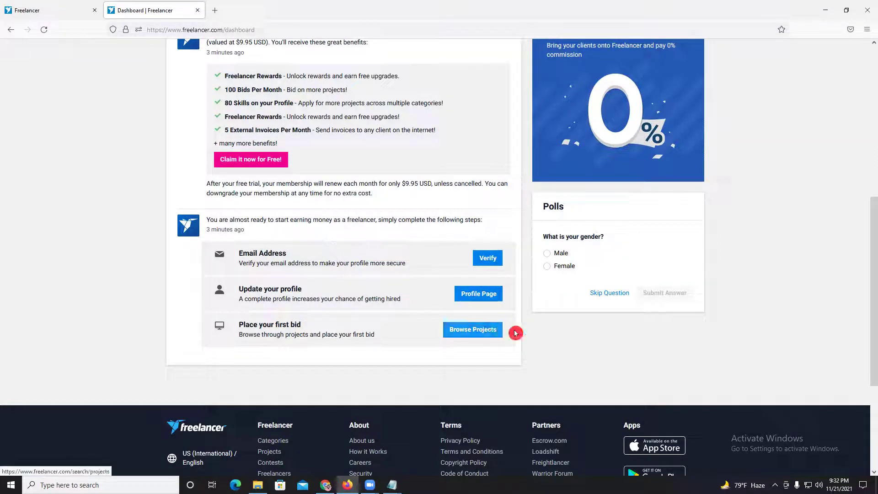
scroll(645, 384, up, 1)
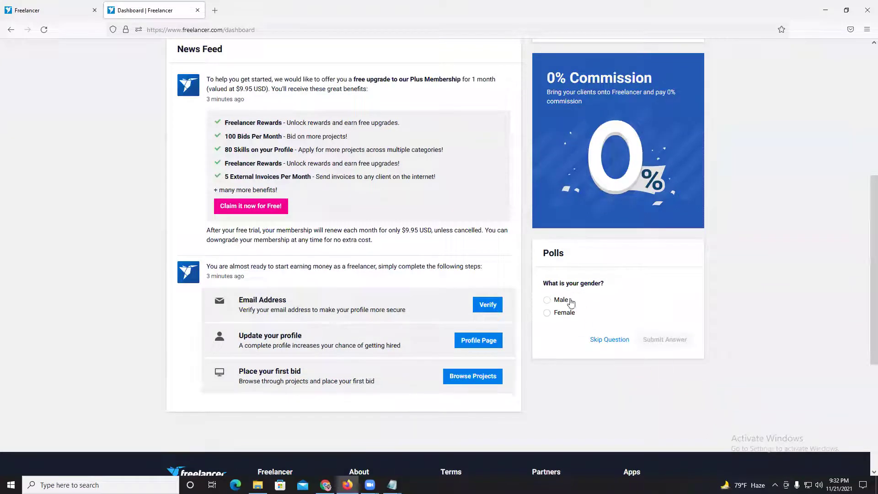
scroll(818, 392, up, 2)
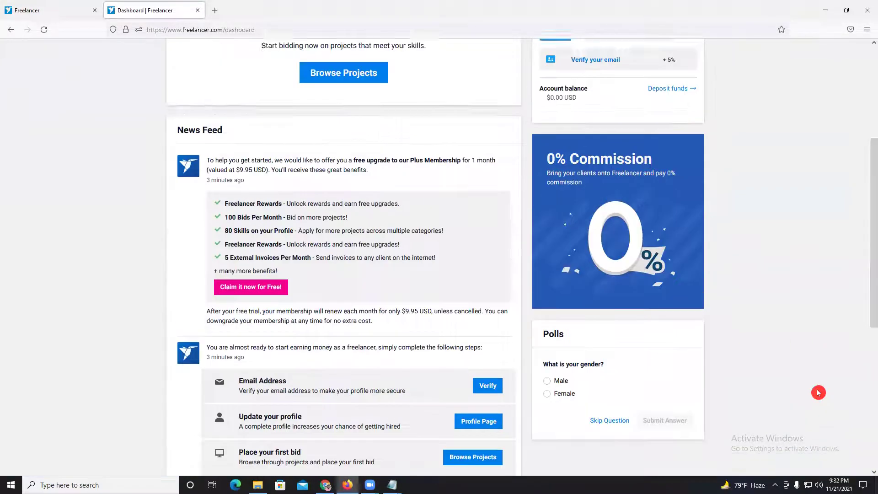
scroll(818, 392, up, 3)
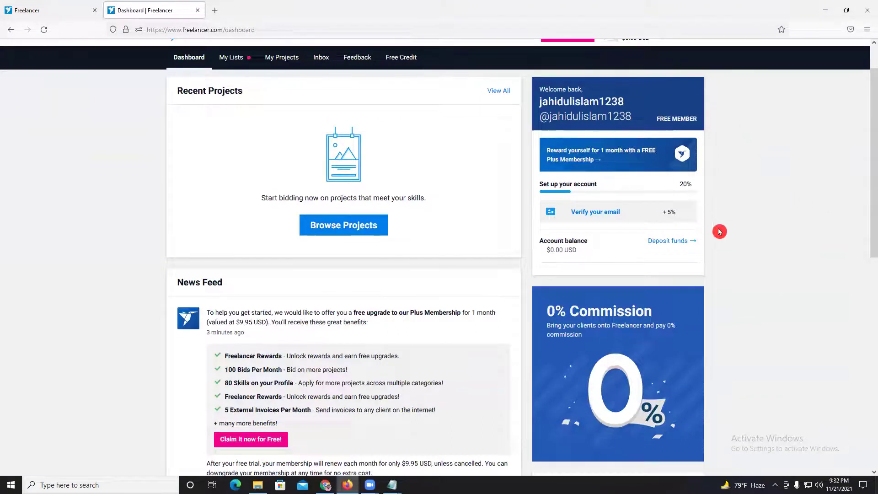
scroll(674, 177, up, 1)
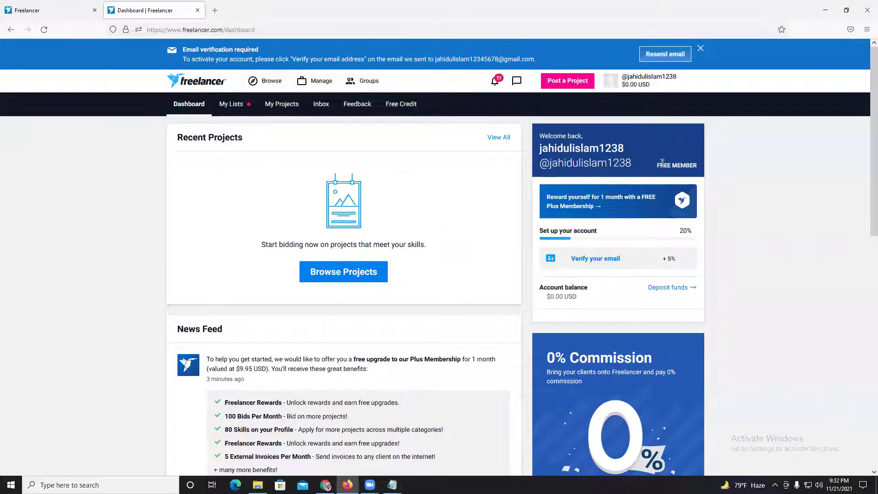
click(623, 86)
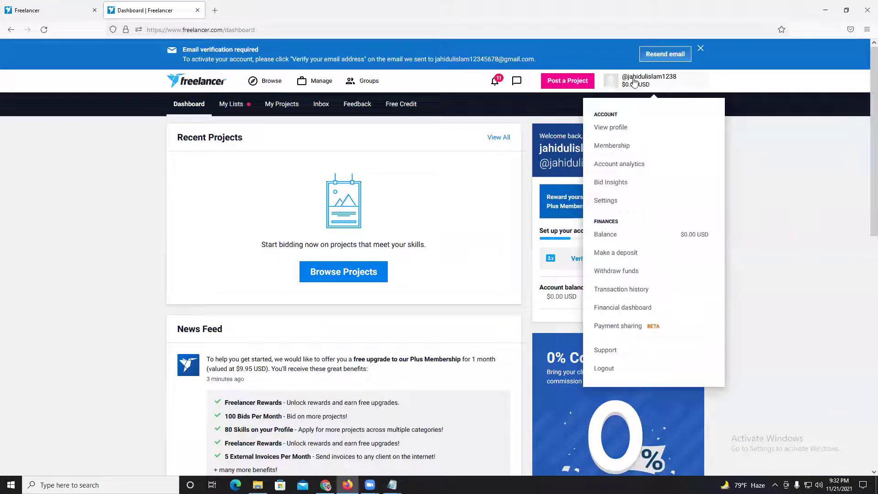
- Open your Freelancer profile, switch it to edit mode and open the profile picture editor
click(612, 130)
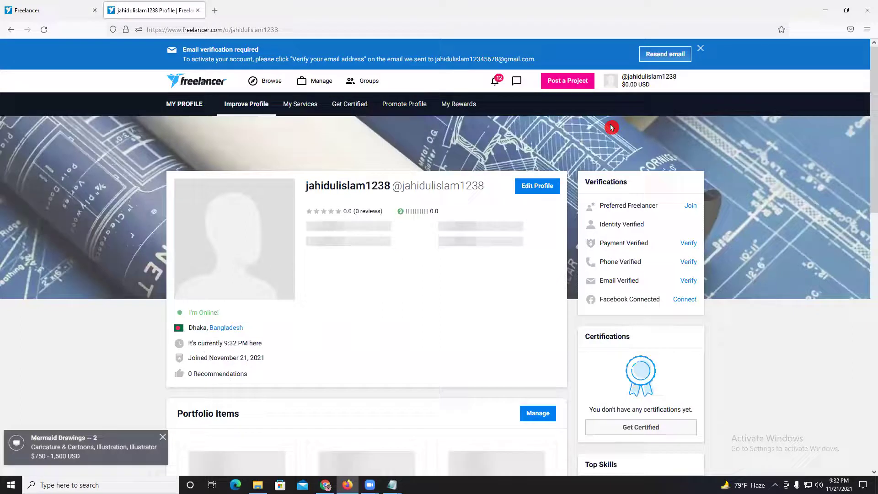
click(649, 79)
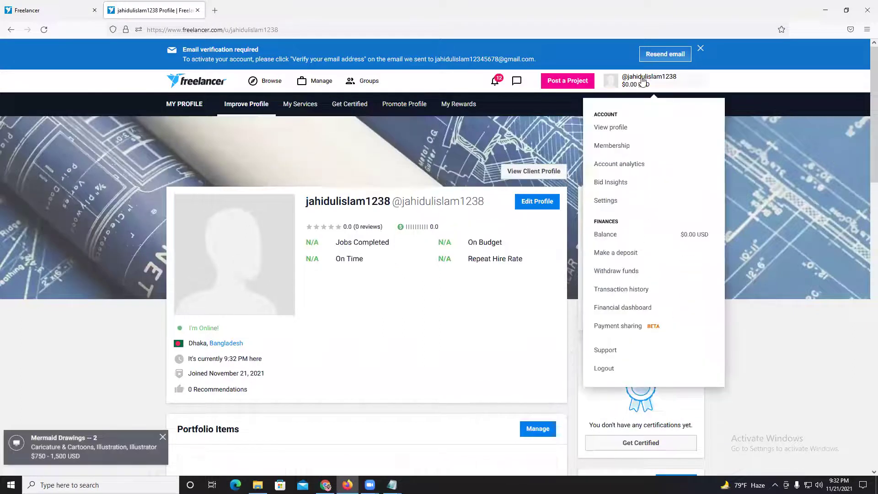
click(501, 192)
click(531, 203)
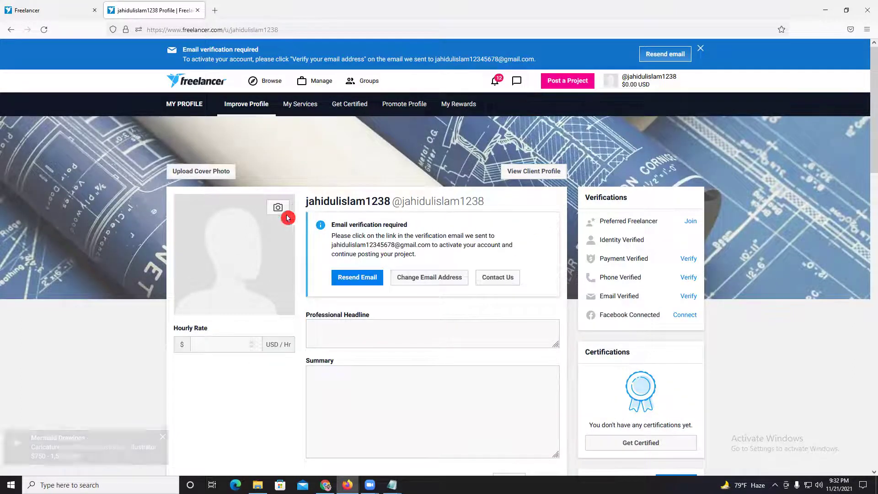
click(277, 208)
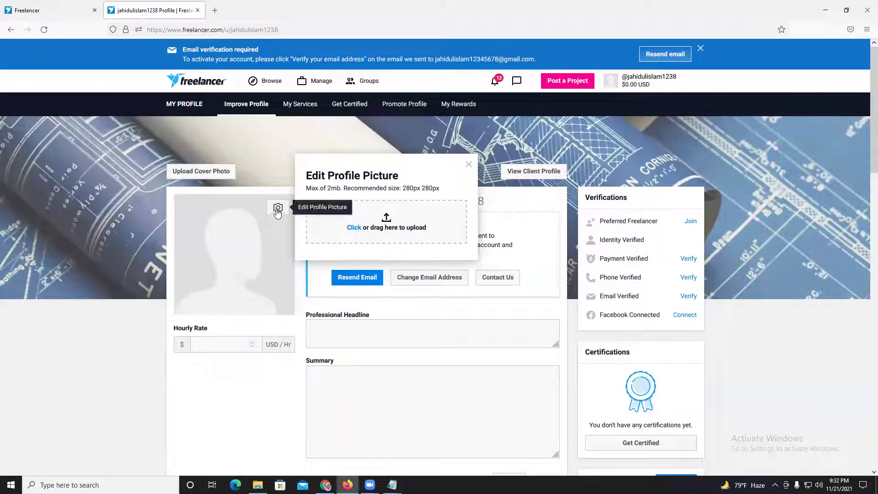
- Upload the portrait photo from D:\digital it\Graphic design\class 02
click(354, 228)
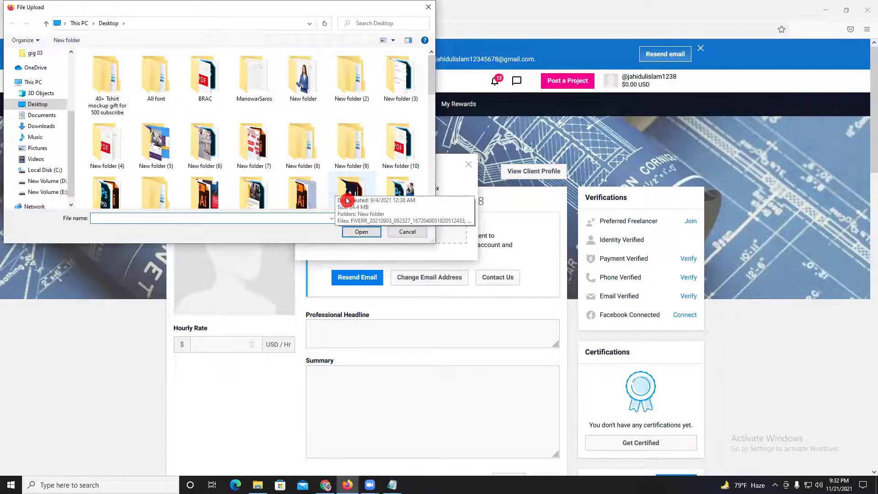
scroll(333, 187, down, 3)
scroll(346, 200, down, 4)
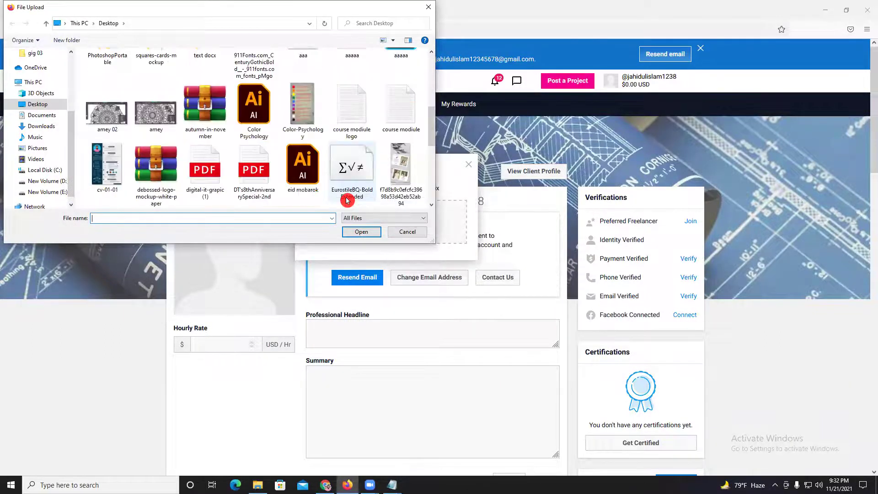
scroll(347, 200, up, 8)
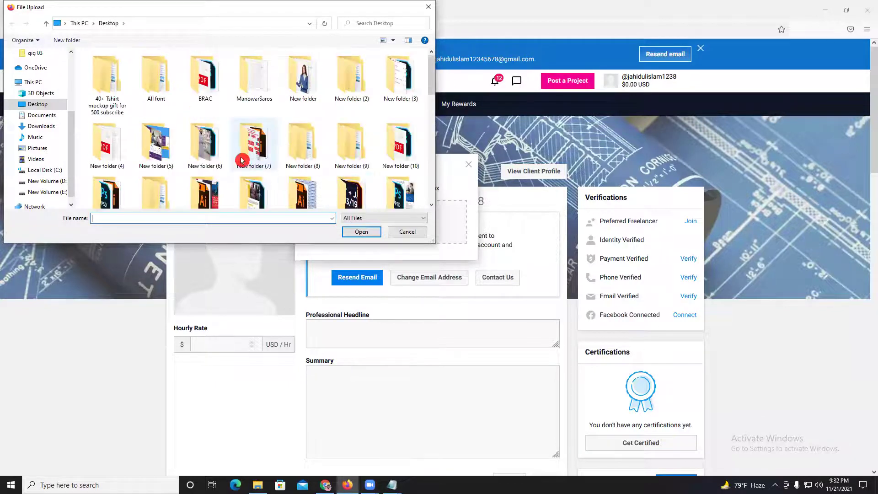
click(46, 181)
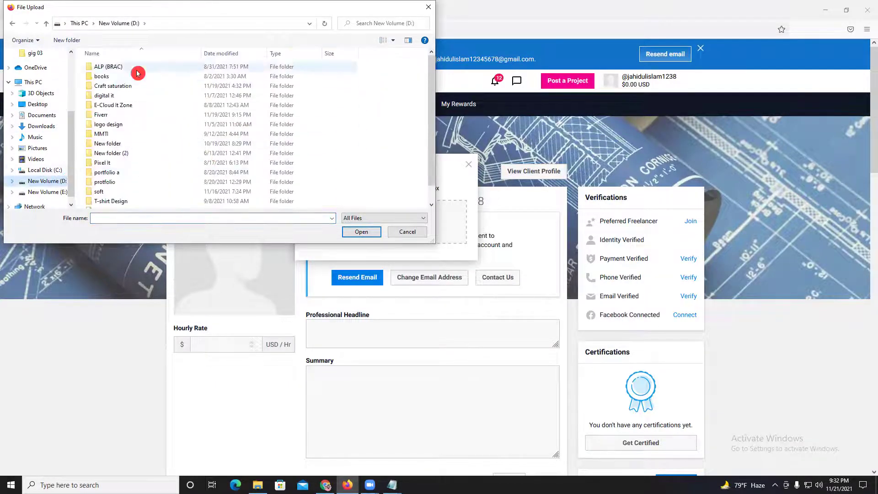
double_click(114, 95)
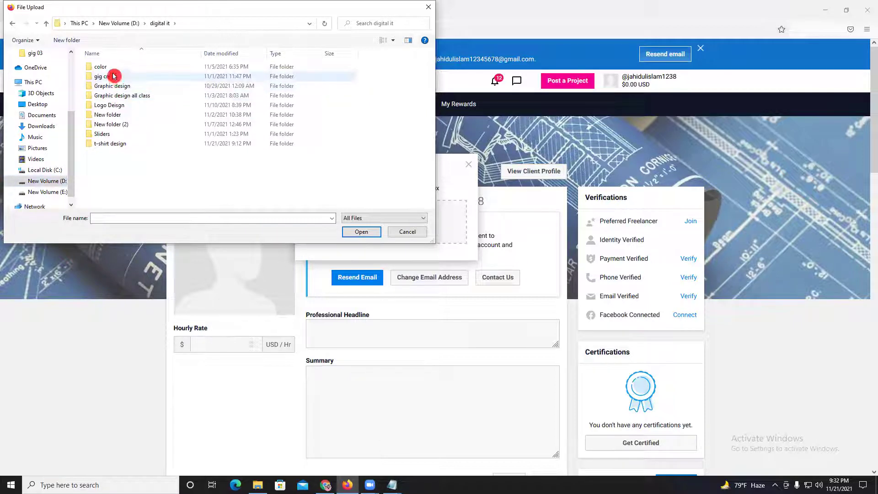
double_click(113, 86)
double_click(236, 118)
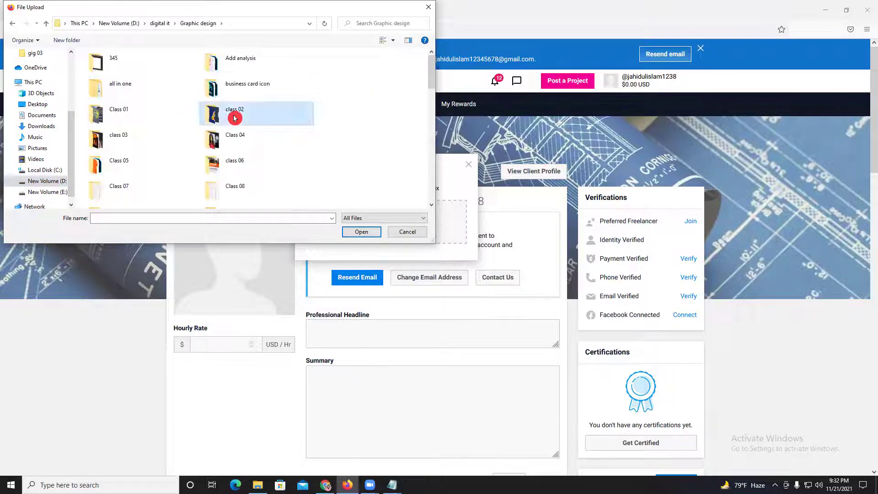
scroll(323, 142, down, 2)
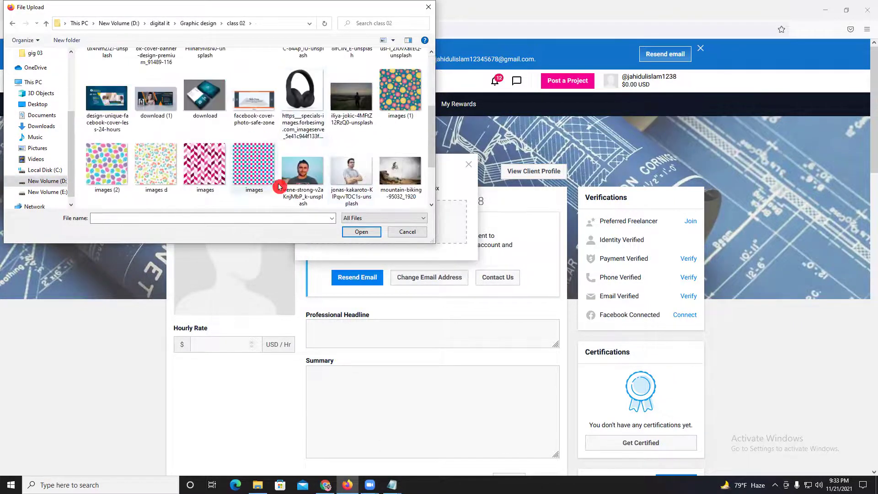
click(300, 179)
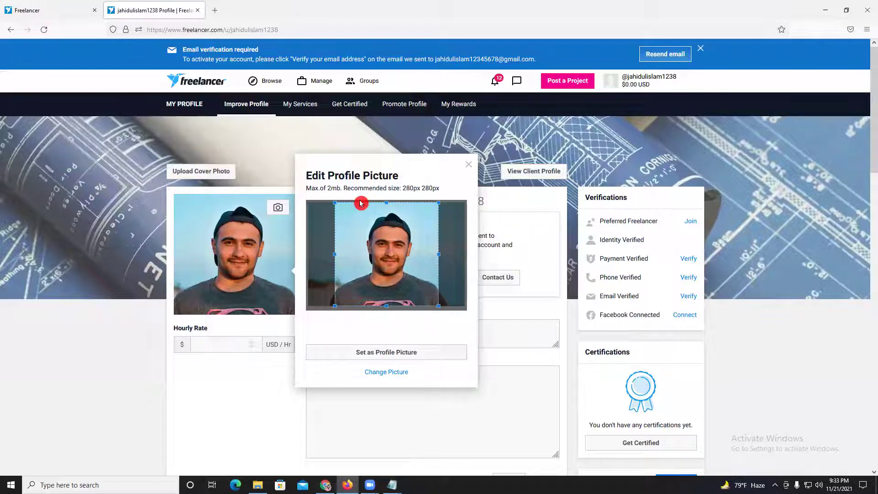
- Tighten the crop box around the face and set the photo as the profile picture
mouse_move(400, 233)
mouse_down()
mouse_move(391, 231)
mouse_move(402, 227)
mouse_up()
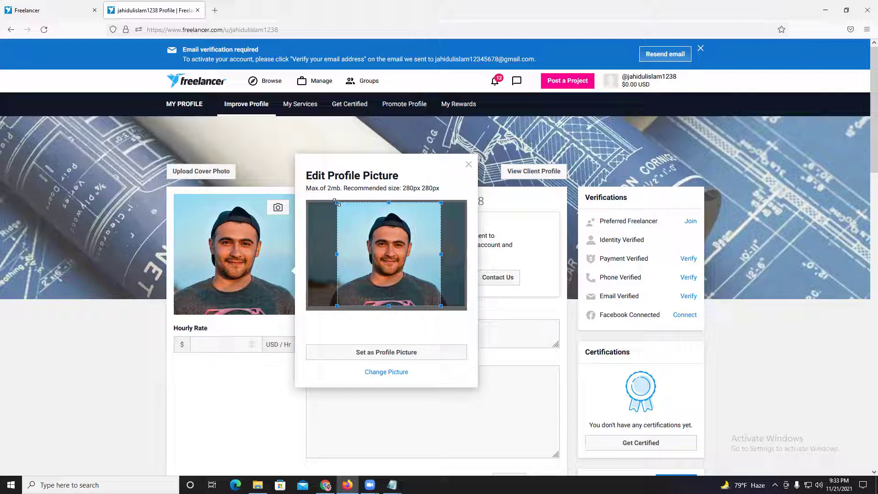
mouse_move(337, 202)
mouse_down()
mouse_move(346, 210)
mouse_move(337, 203)
mouse_up()
drag(387, 236, 387, 235)
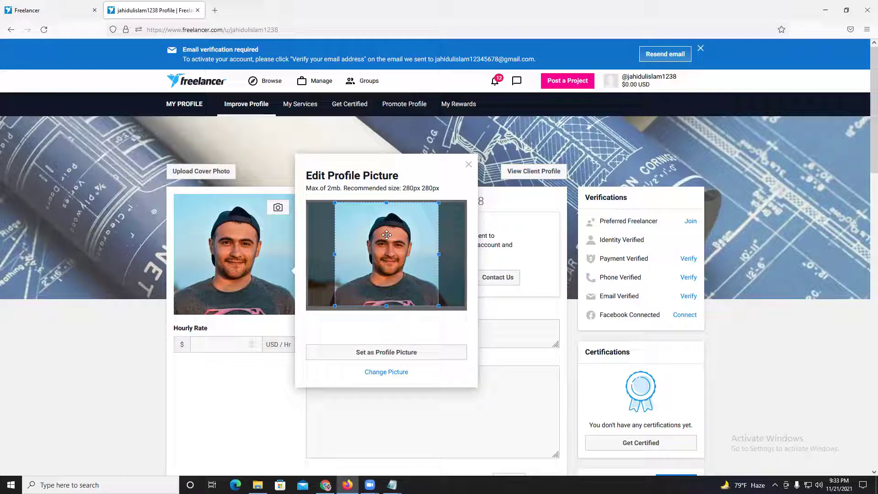
click(303, 222)
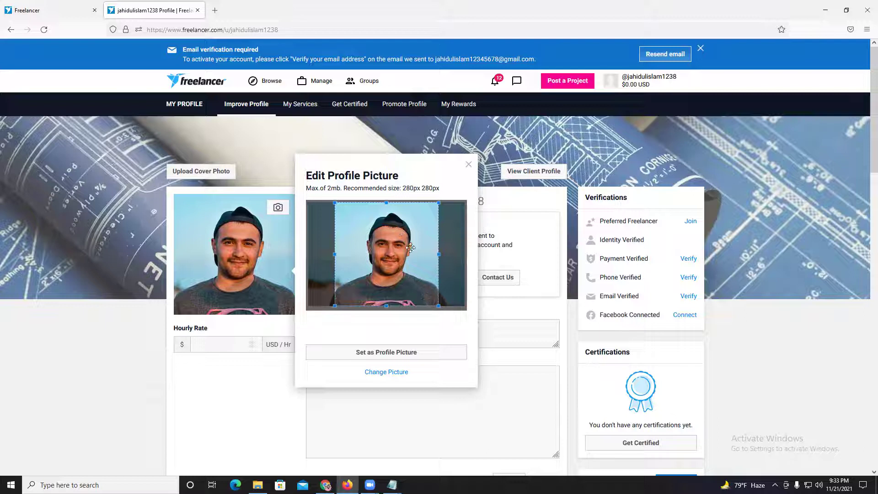
double_click(371, 174)
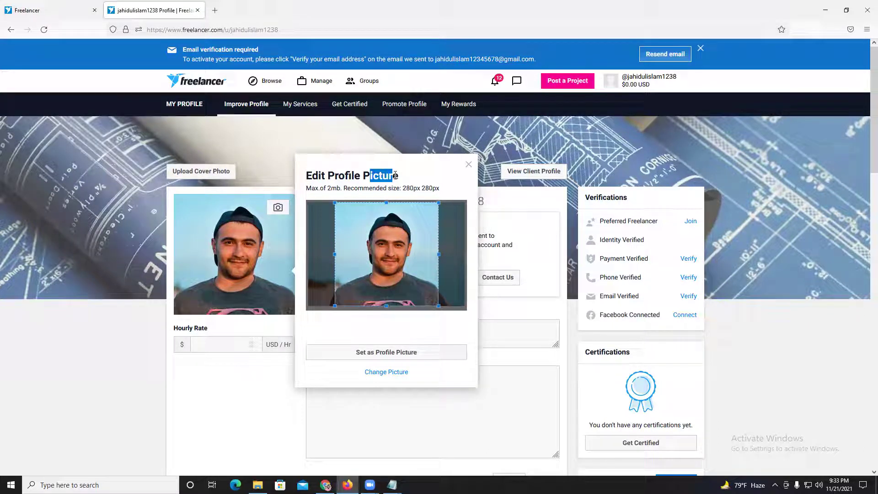
click(364, 174)
drag(364, 175, 310, 175)
click(398, 178)
click(310, 175)
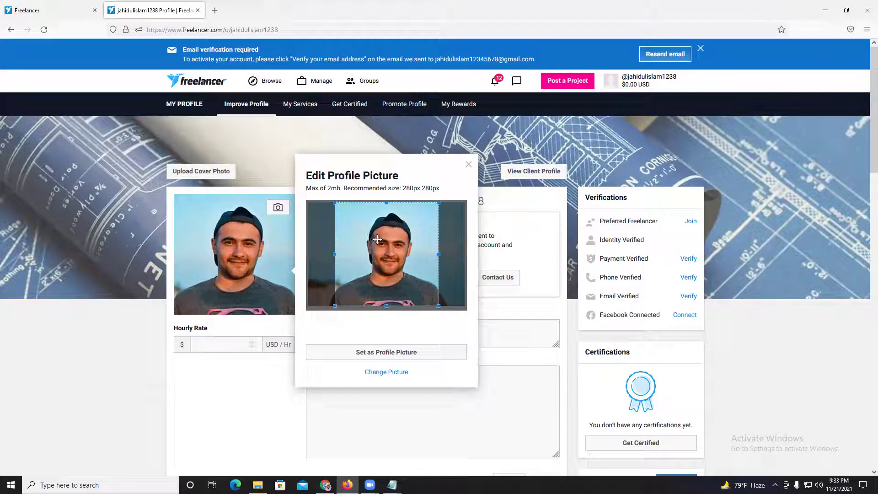
click(389, 353)
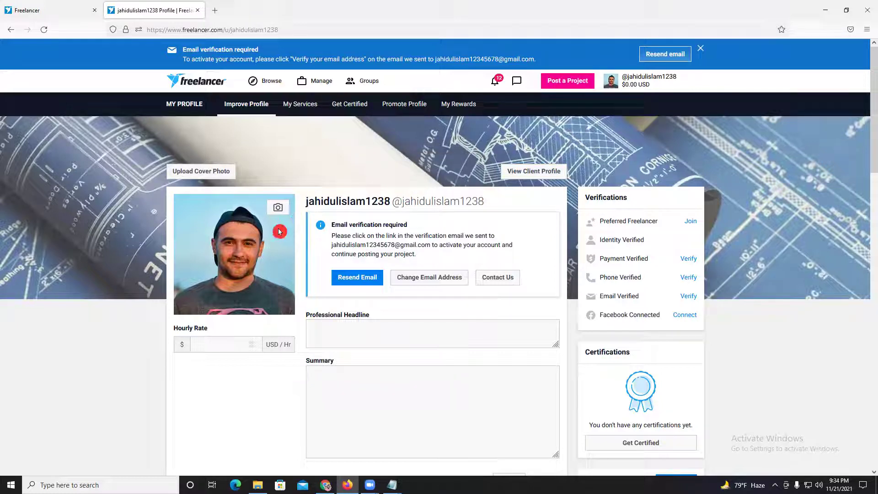
click(341, 334)
click(349, 280)
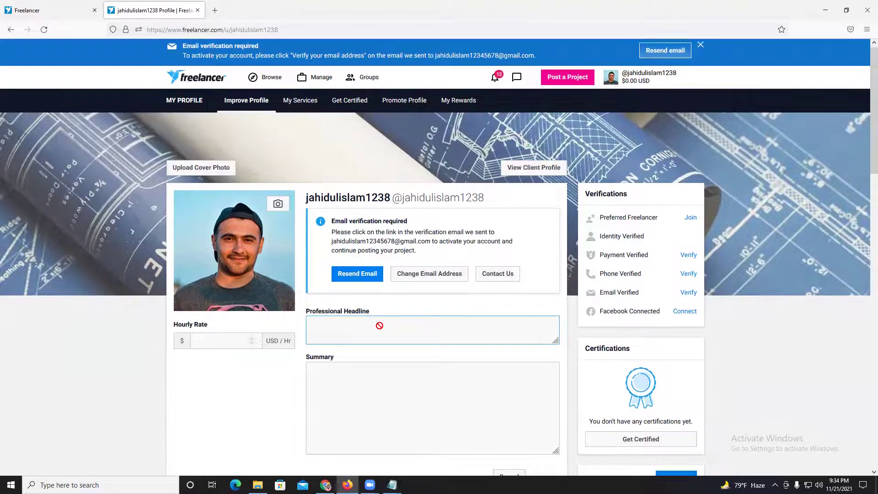
scroll(383, 332, down, 1)
click(389, 278)
click(411, 327)
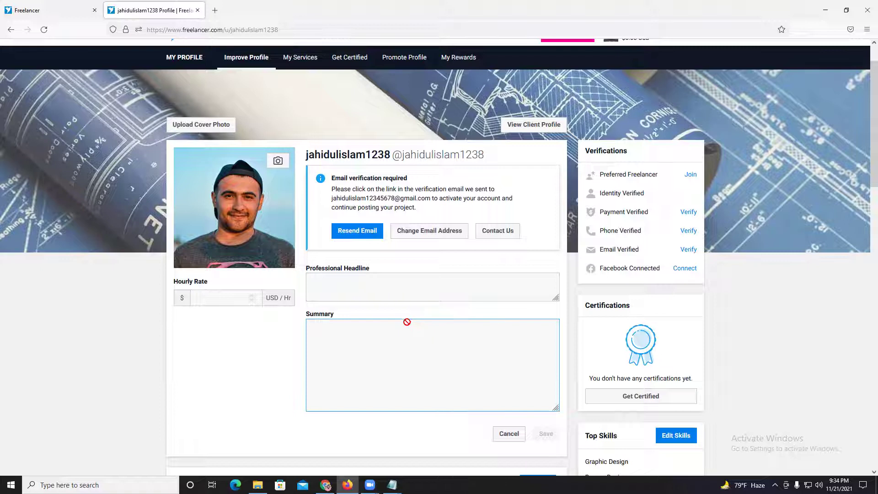
click(393, 316)
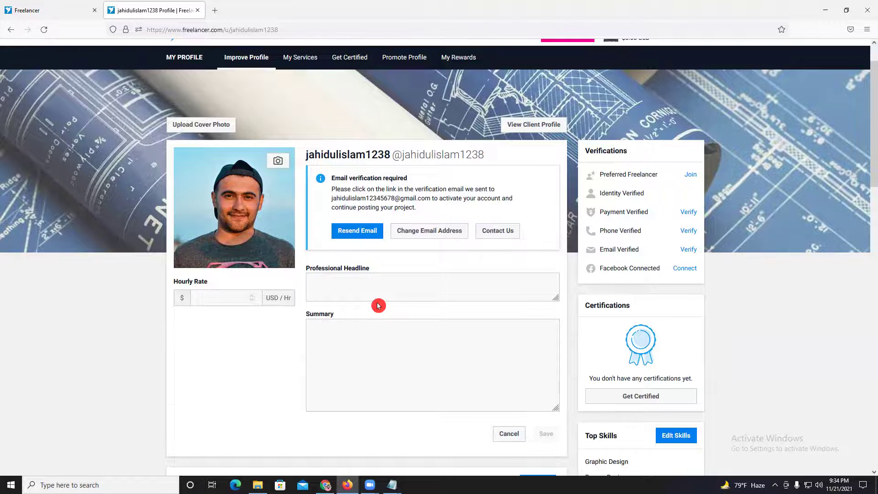
scroll(382, 313, down, 5)
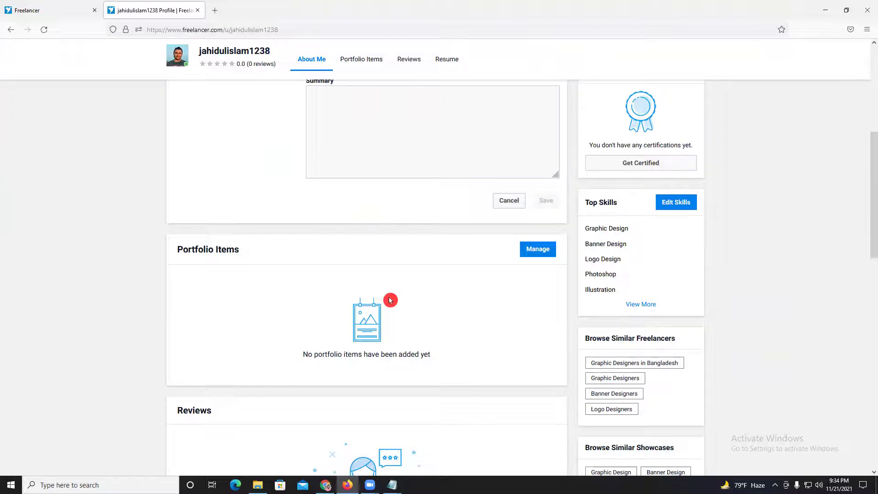
scroll(390, 300, down, 3)
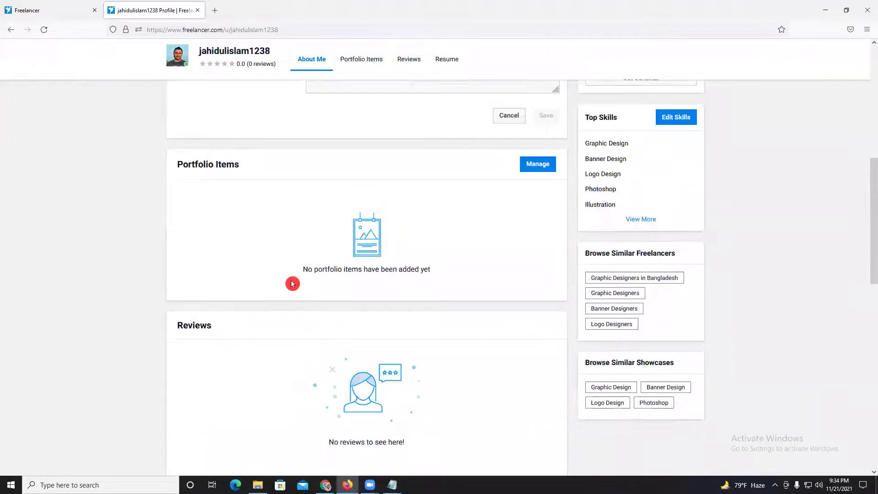
mouse_move(200, 270)
mouse_down()
mouse_move(229, 273)
mouse_move(206, 270)
mouse_move(215, 269)
mouse_up()
click(215, 271)
click(178, 271)
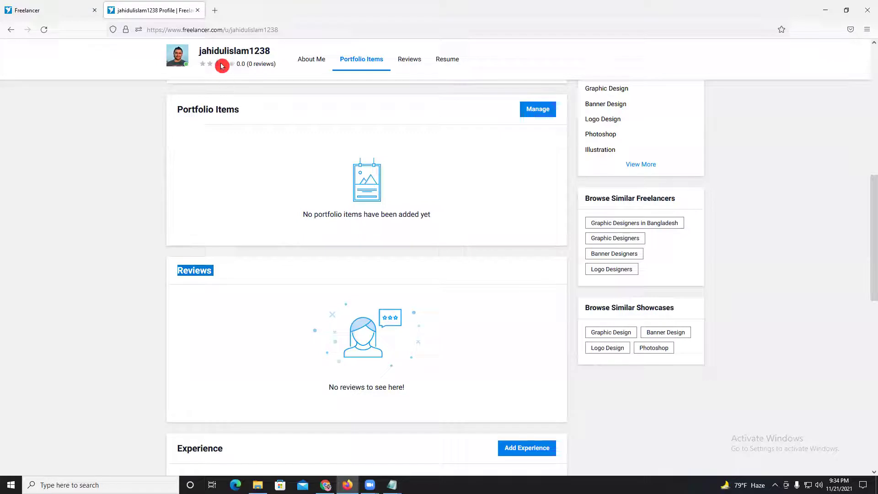
scroll(385, 286, up, 7)
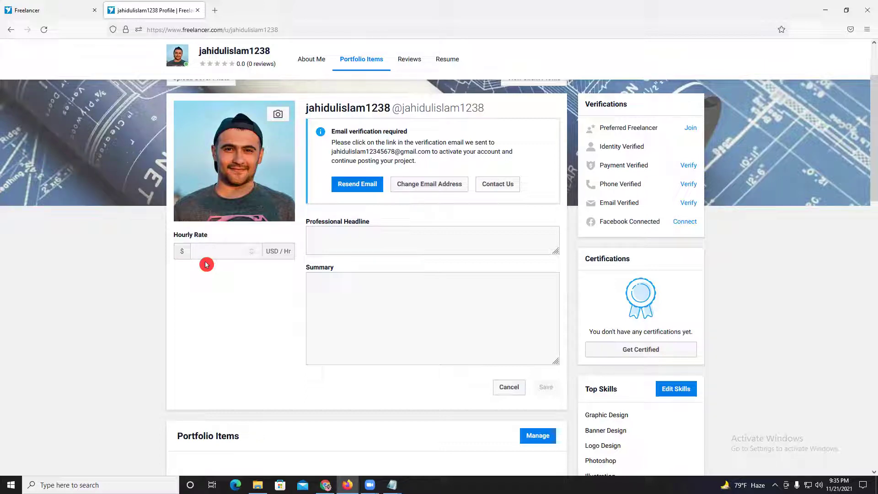
scroll(243, 300, down, 8)
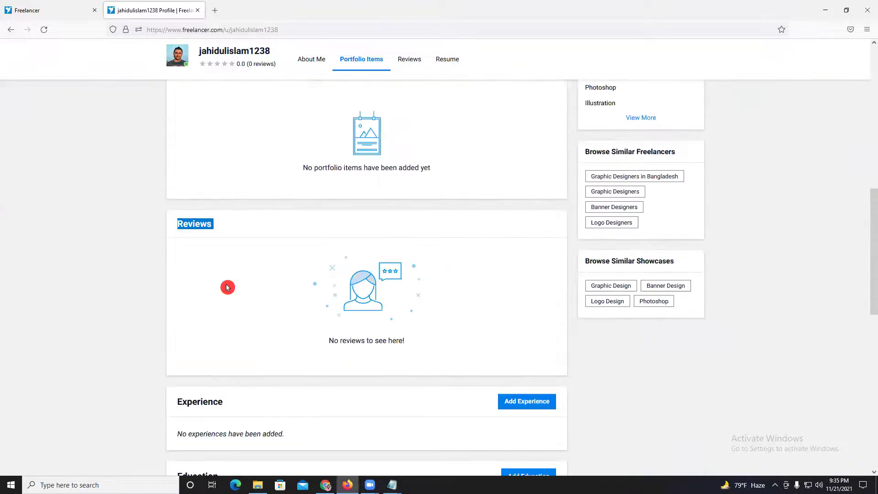
scroll(309, 308, down, 2)
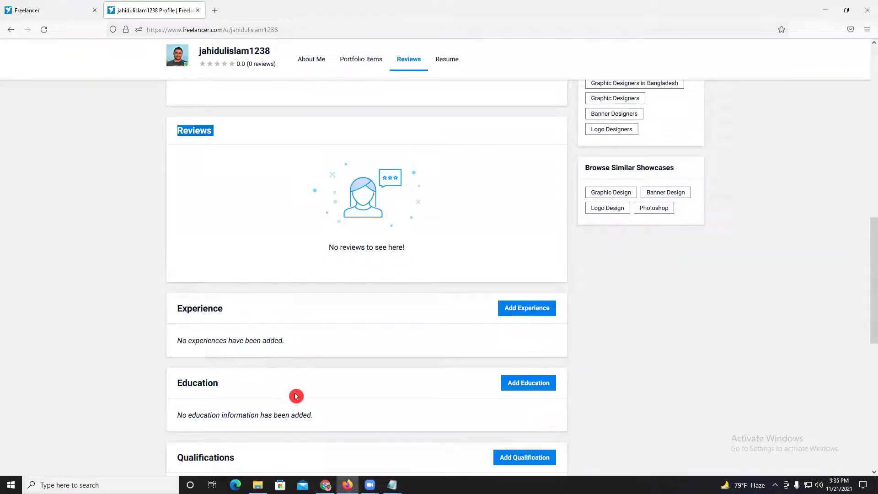
scroll(292, 393, down, 3)
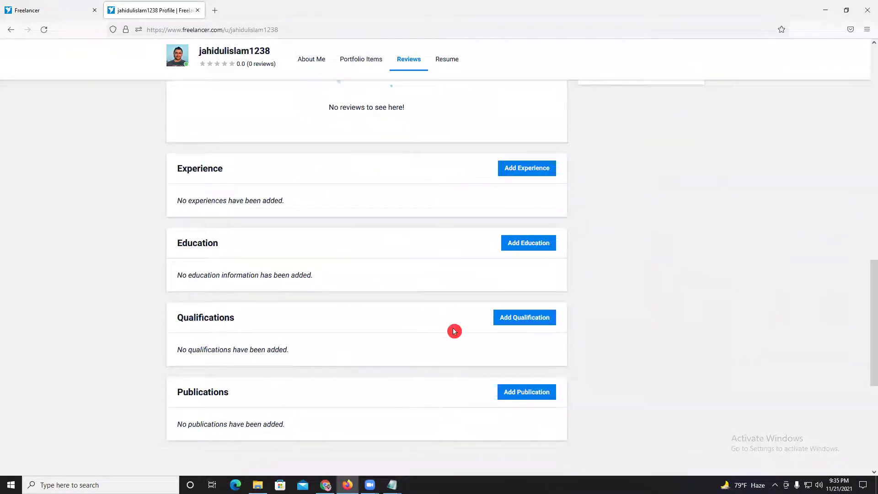
scroll(453, 327, up, 6)
scroll(453, 326, up, 7)
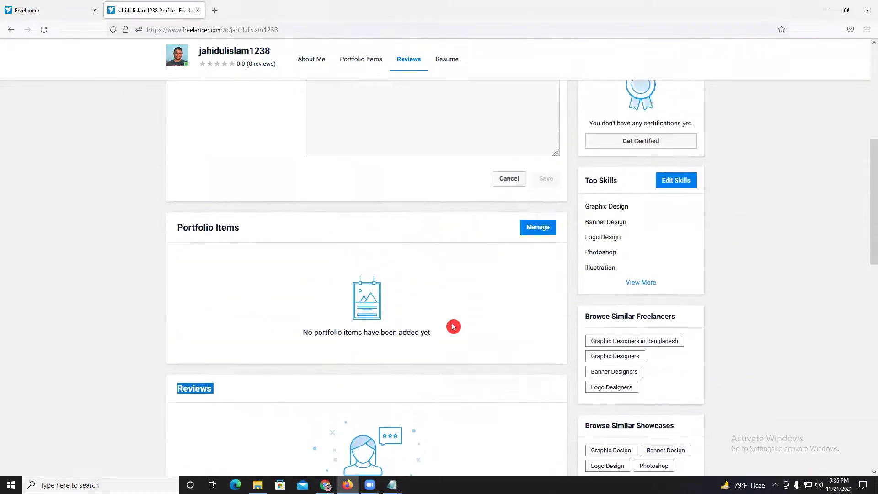
scroll(657, 357, up, 1)
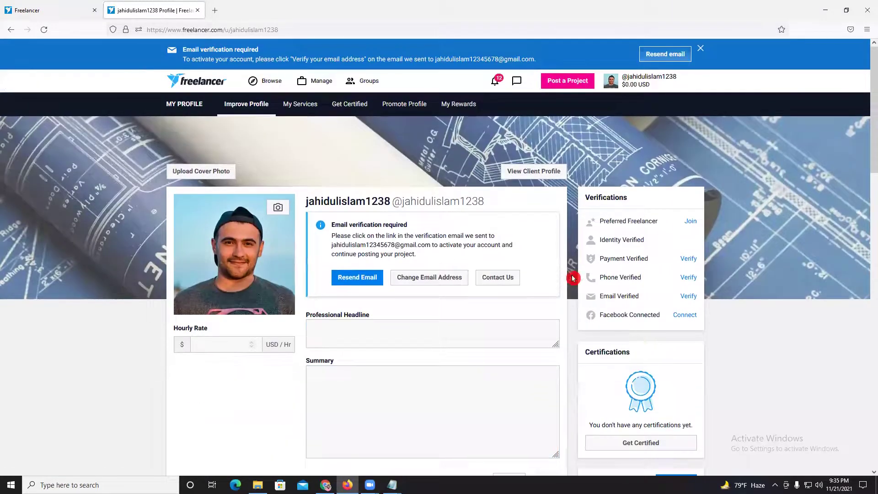
- Open account Settings from the header menu and scroll through the Profile Details form
click(629, 85)
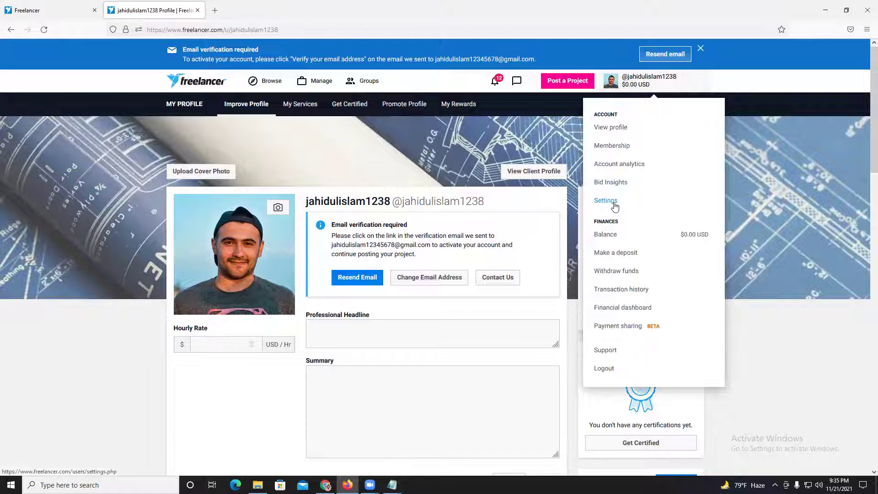
click(605, 200)
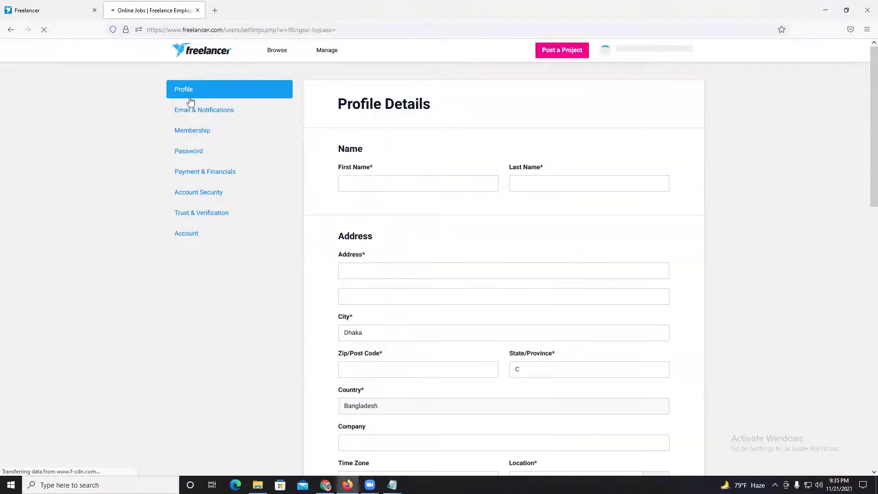
scroll(569, 354, down, 4)
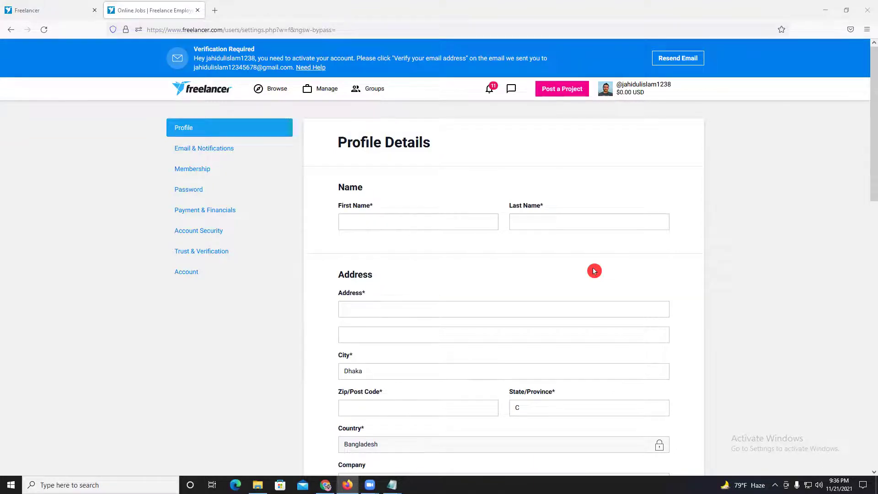
scroll(594, 271, down, 1)
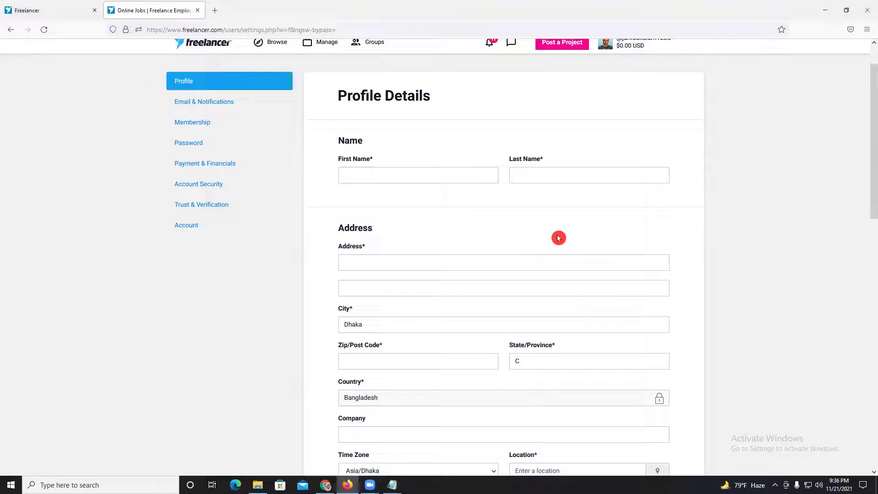
- Enter the user's first name and last name in the Profile Details form
click(410, 169)
click(399, 160)
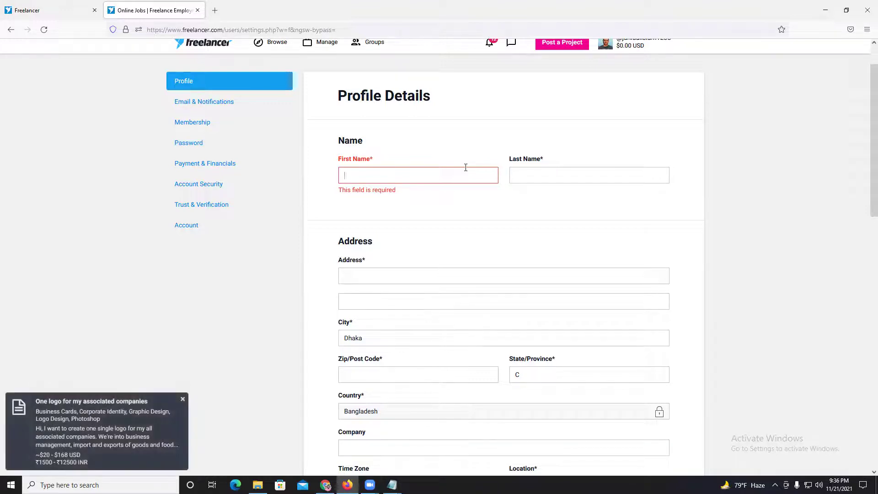
text(Ja)
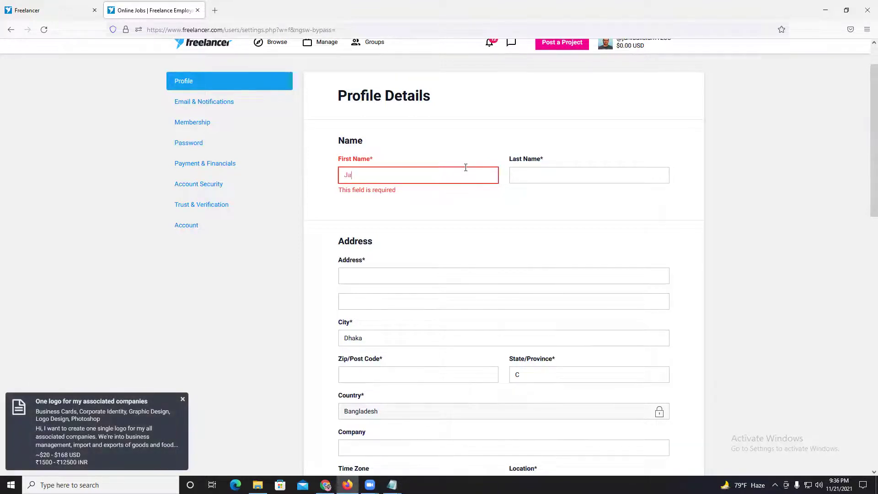
text(hidul)
click(510, 173)
text(Islam)
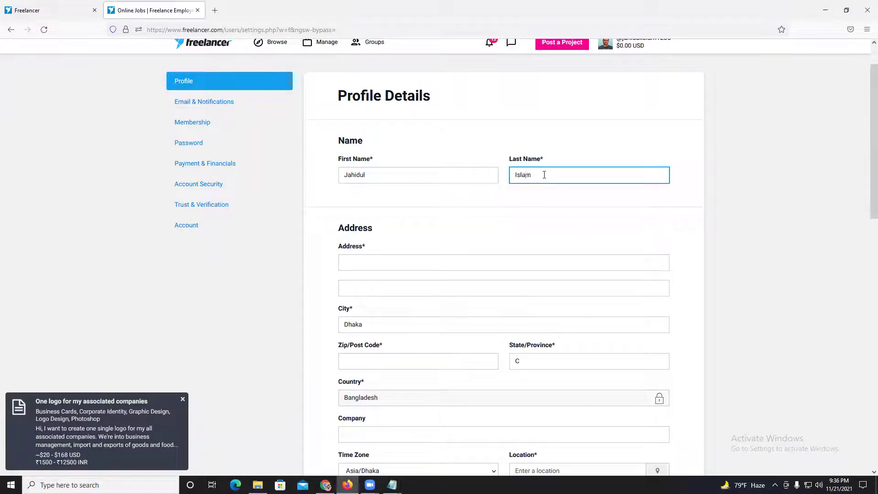
scroll(533, 206, down, 1)
scroll(533, 206, down, 1)
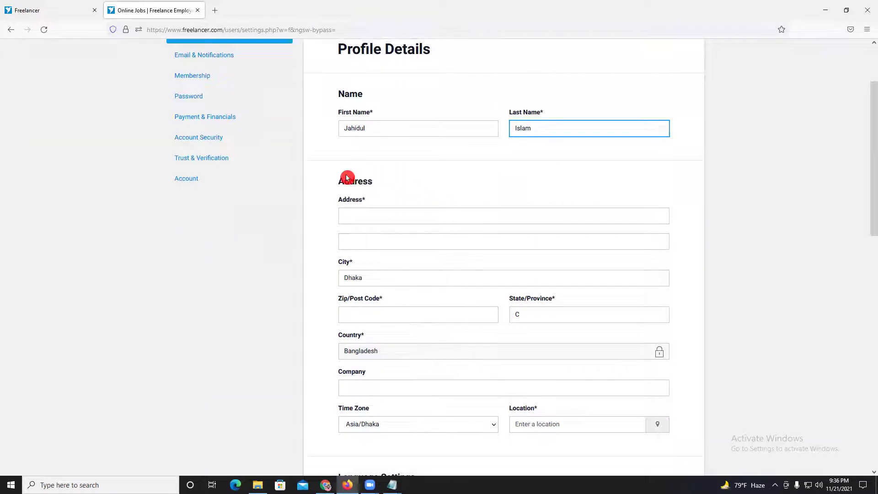
click(377, 218)
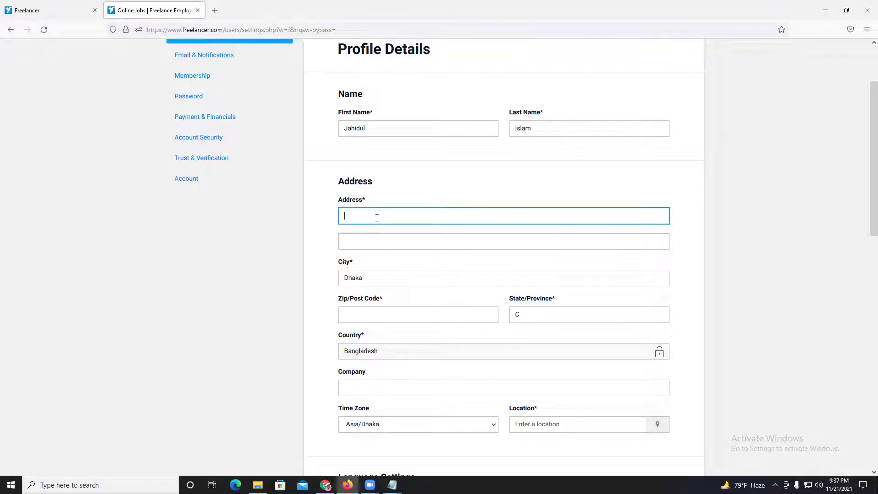
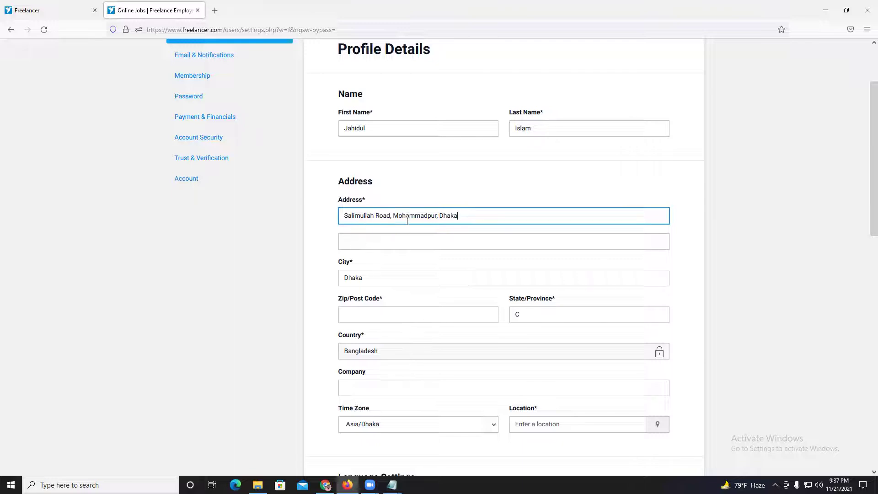
- Fill in the street address, the zip/post code and State/Province Dhaka
scroll(402, 208, down, 3)
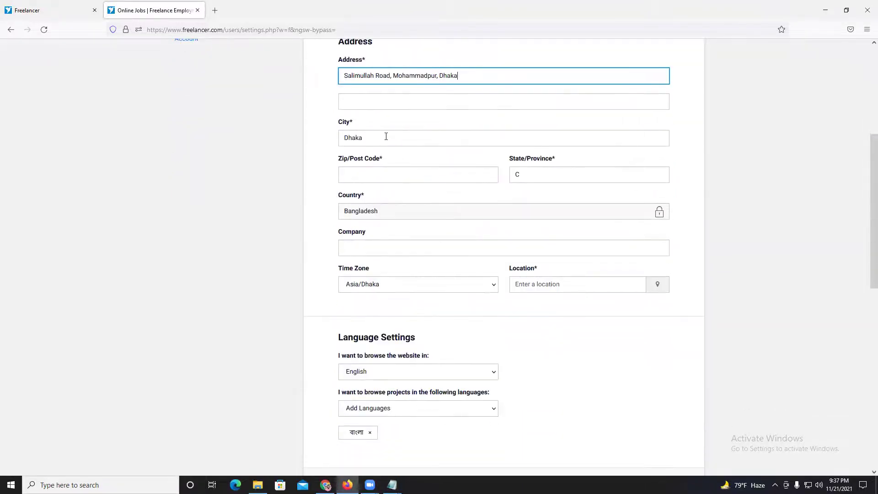
click(361, 177)
text(1207)
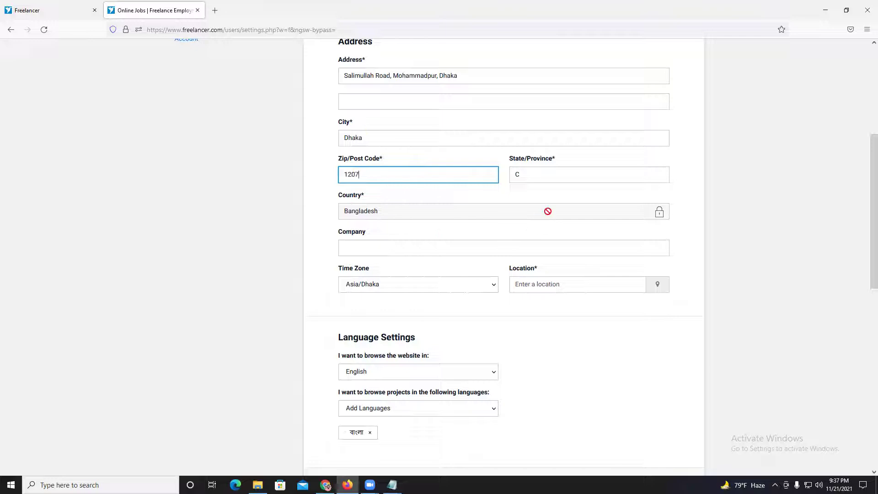
key(Tab)
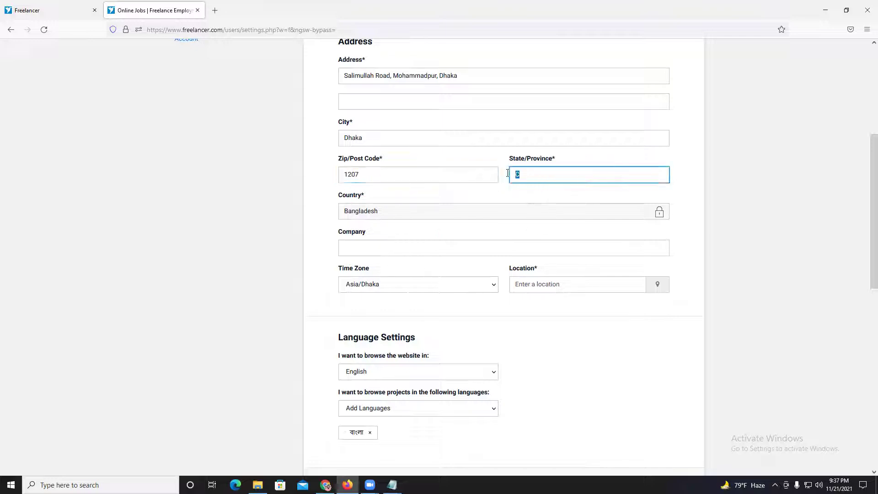
text(Dhaka)
scroll(406, 201, down, 1)
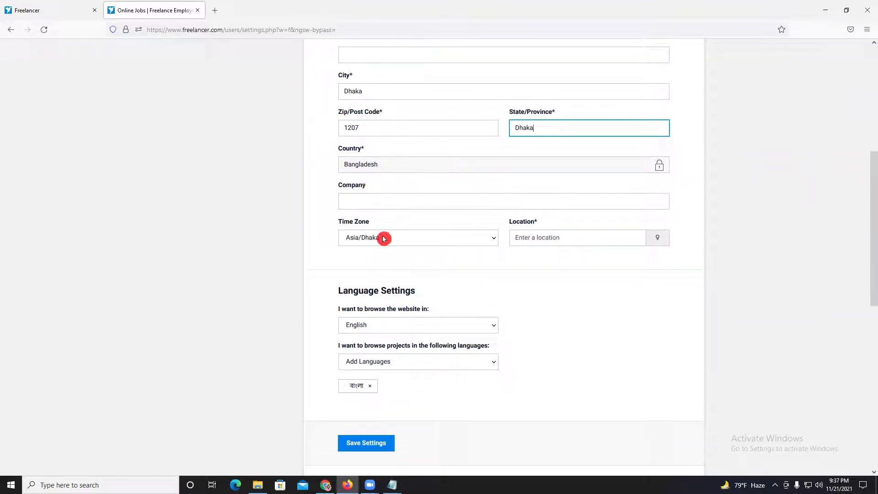
- Set Location to a suggested Dhaka entry from the address suggestions
click(548, 235)
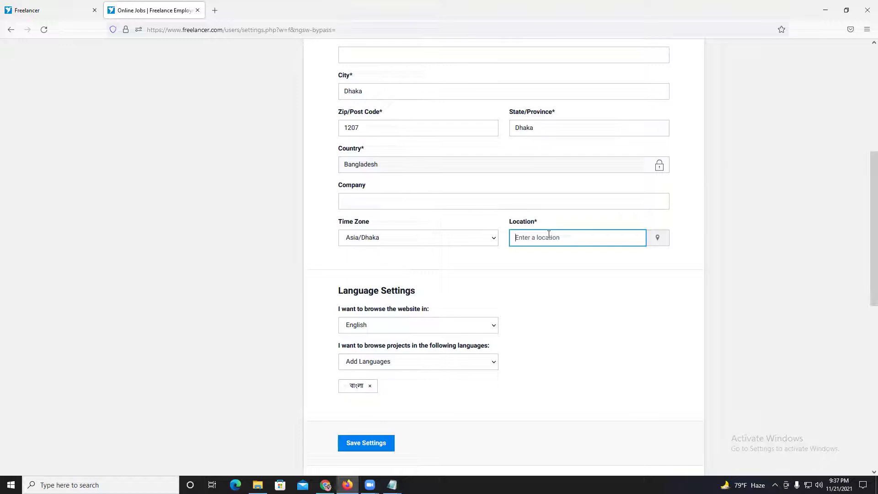
text(dhaka)
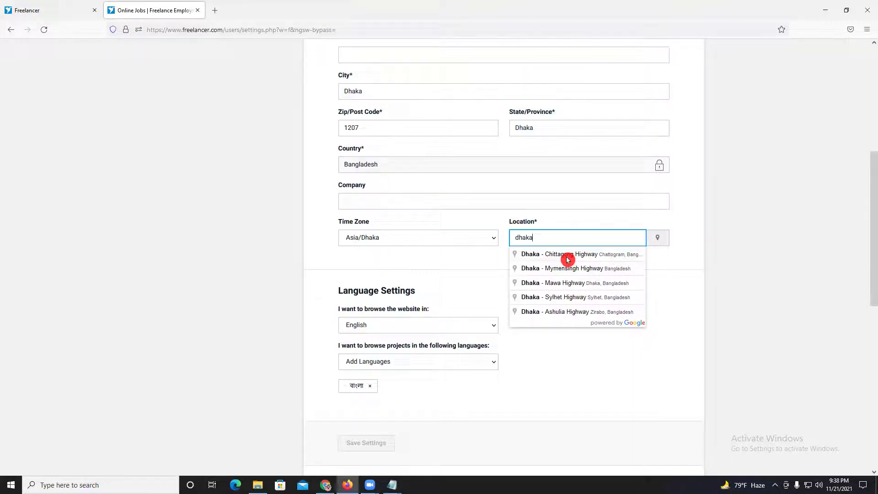
click(570, 311)
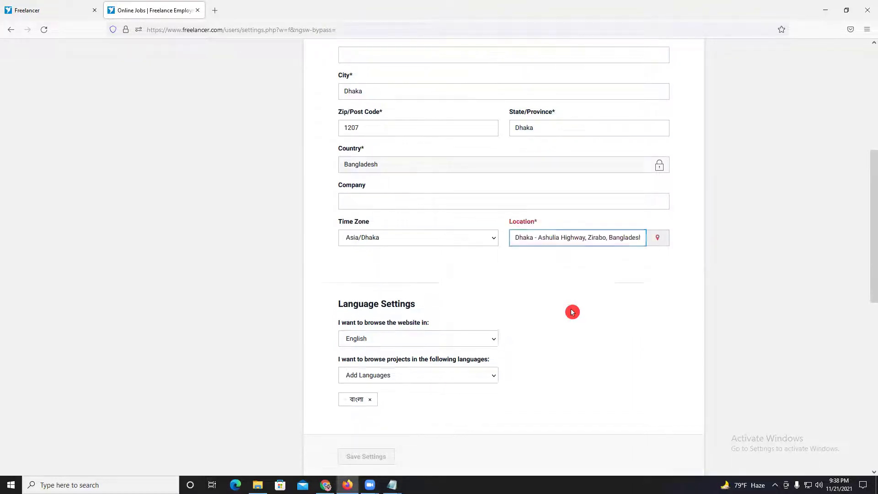
click(589, 273)
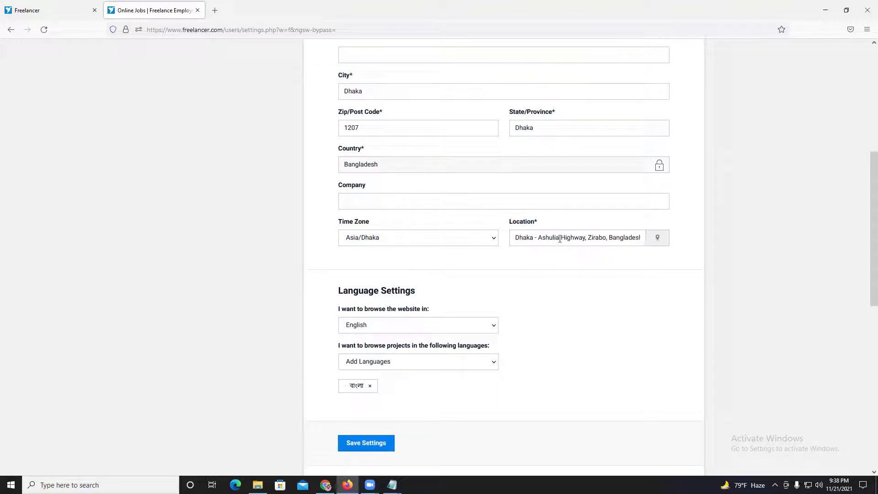
scroll(431, 307, down, 3)
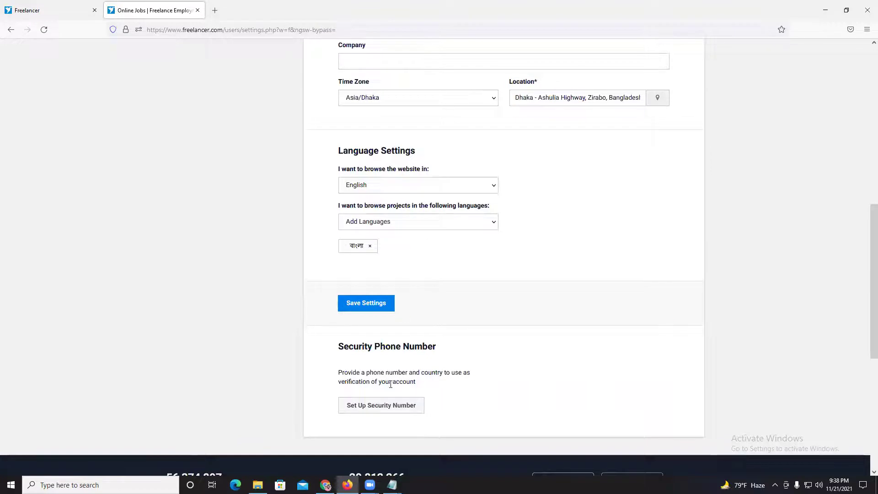
click(383, 409)
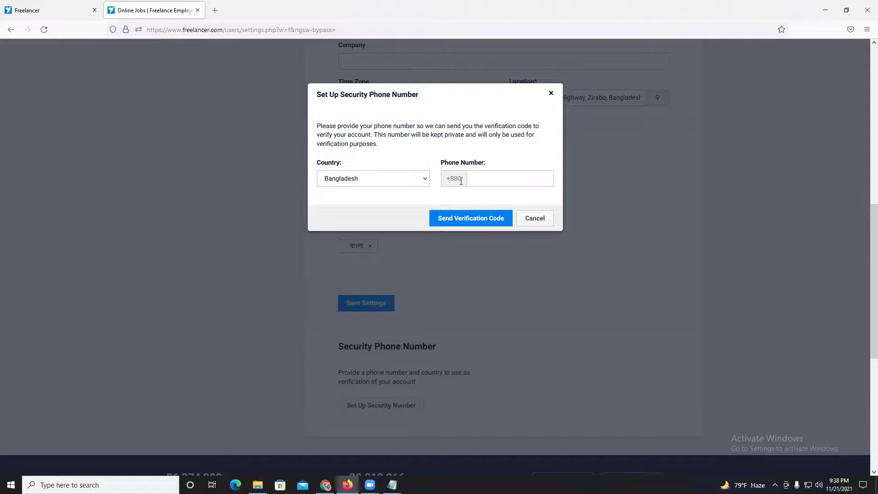
click(462, 179)
click(469, 178)
text(12)
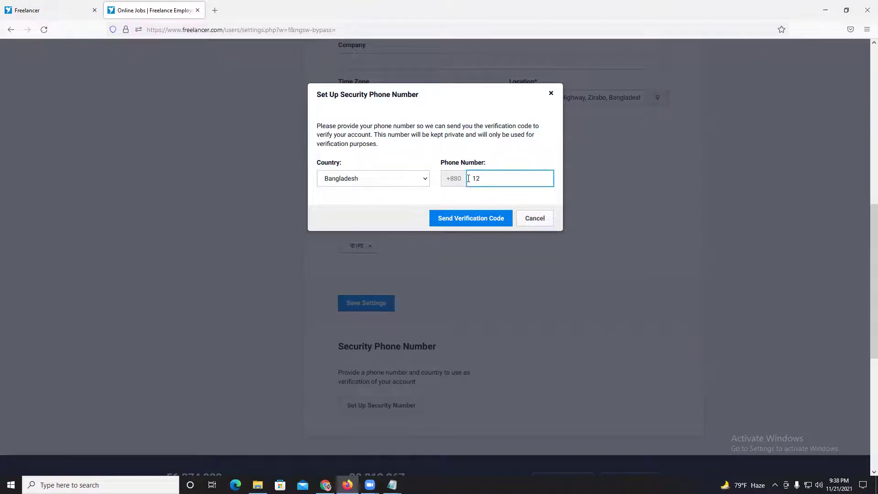
text(34567890)
click(485, 224)
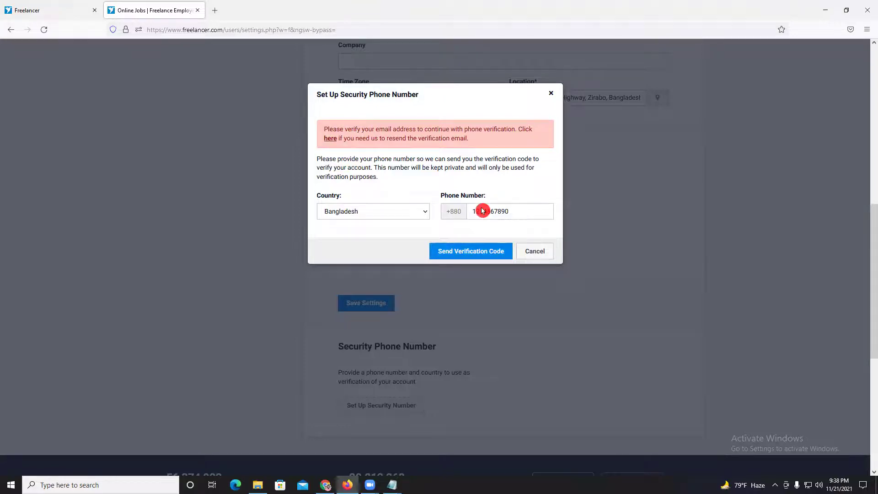
click(551, 93)
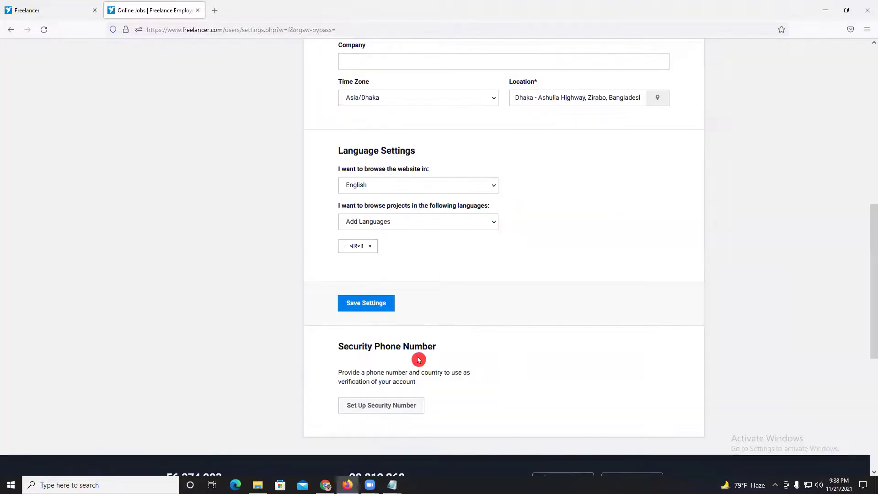
scroll(553, 372, down, 4)
scroll(539, 363, up, 4)
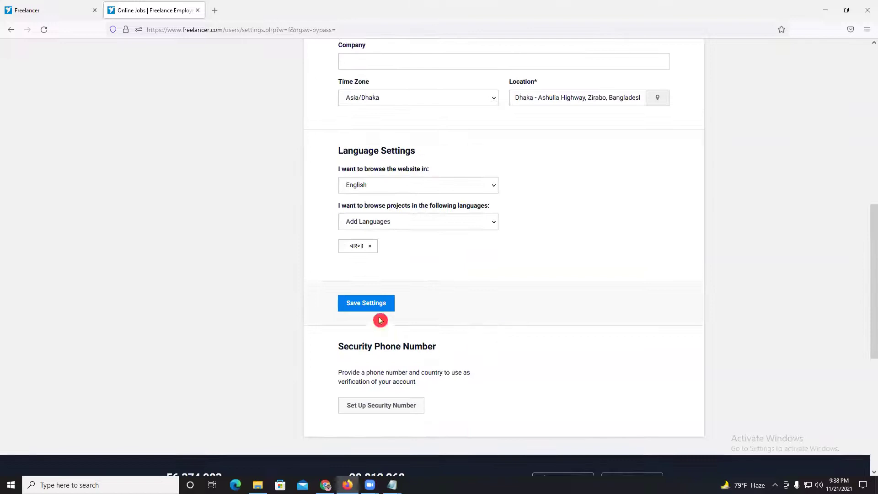
click(374, 303)
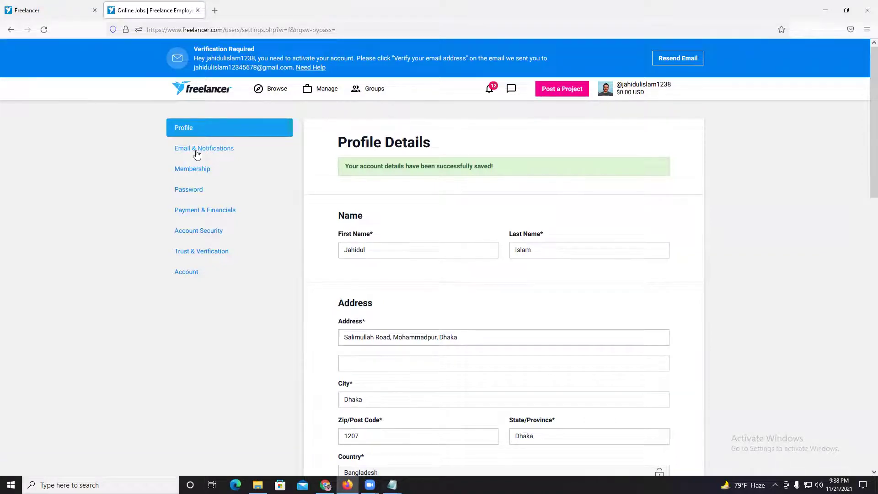
- Inspect the registered-users counter in the footer, then scroll back to the top
scroll(409, 306, down, 15)
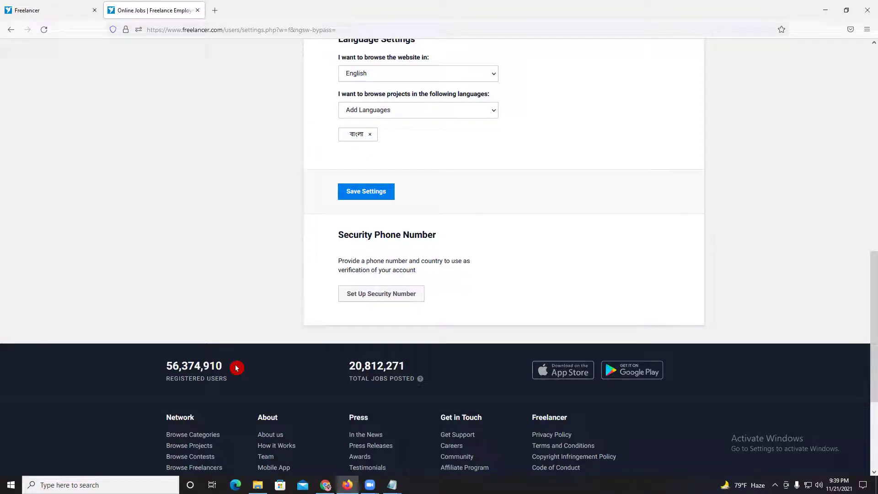
drag(206, 367, 222, 368)
click(222, 367)
drag(203, 365, 222, 365)
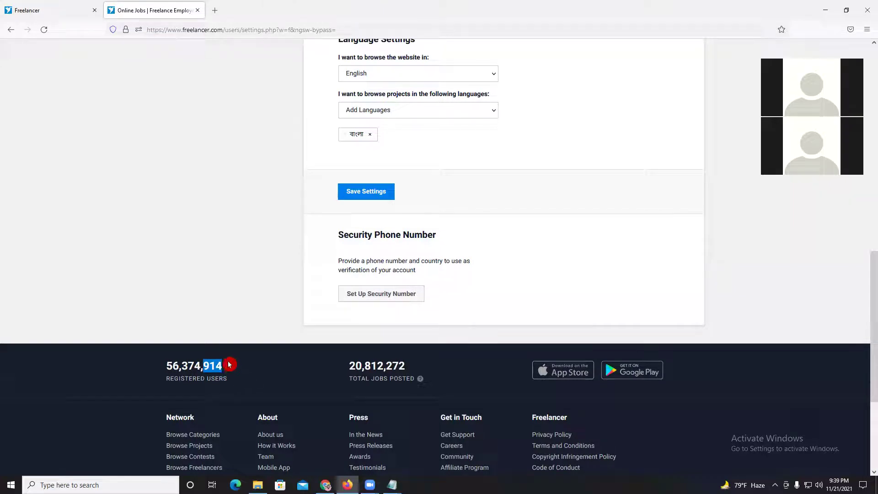
click(219, 370)
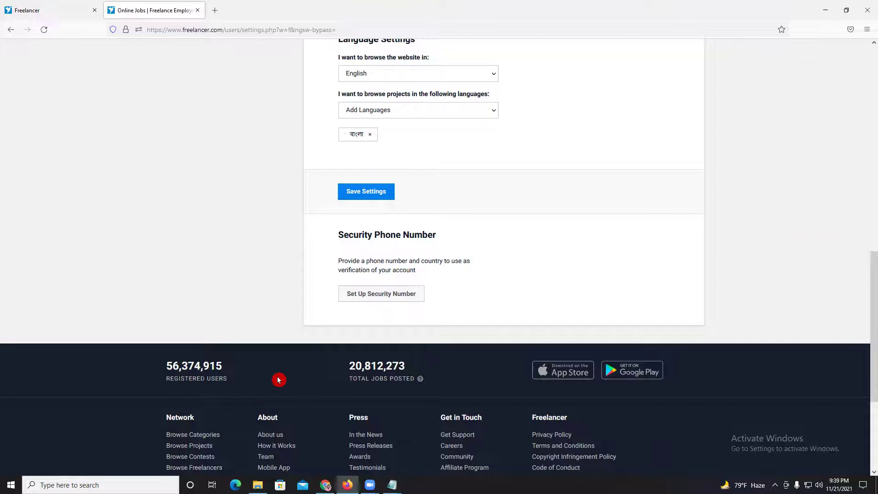
scroll(299, 327, up, 10)
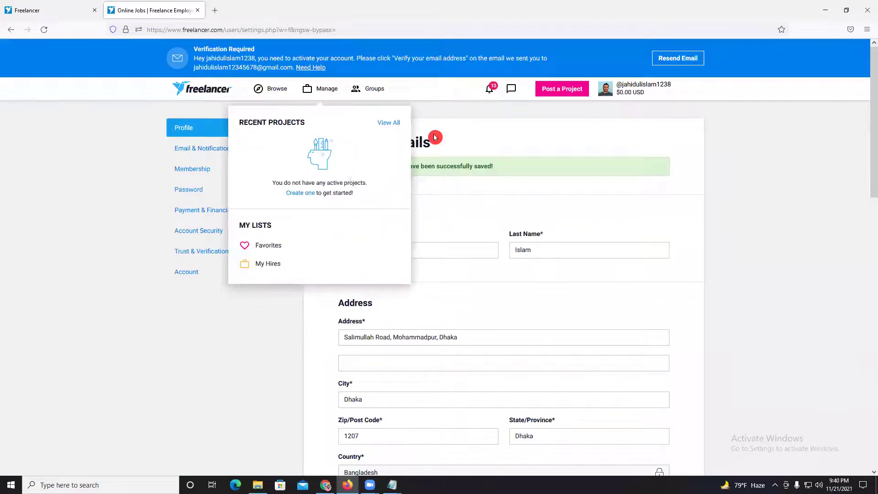
click(195, 152)
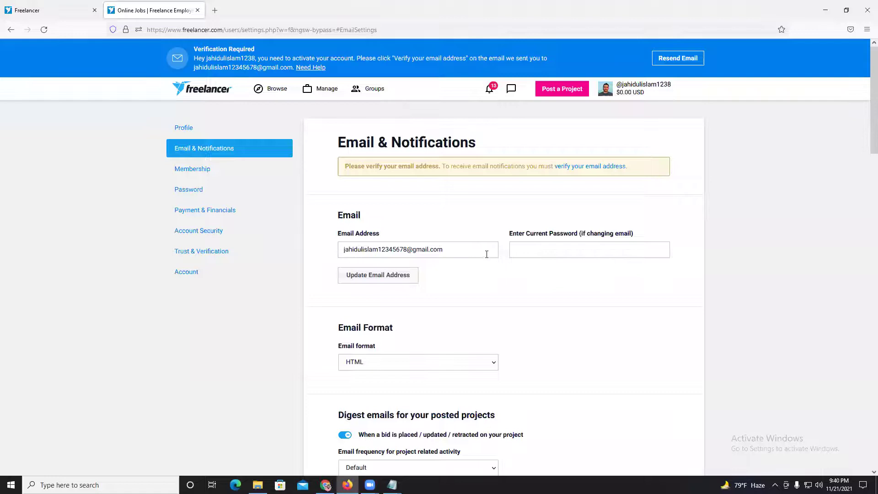
- Review the Email & Notifications options, then go to the Membership settings
scroll(486, 254, down, 2)
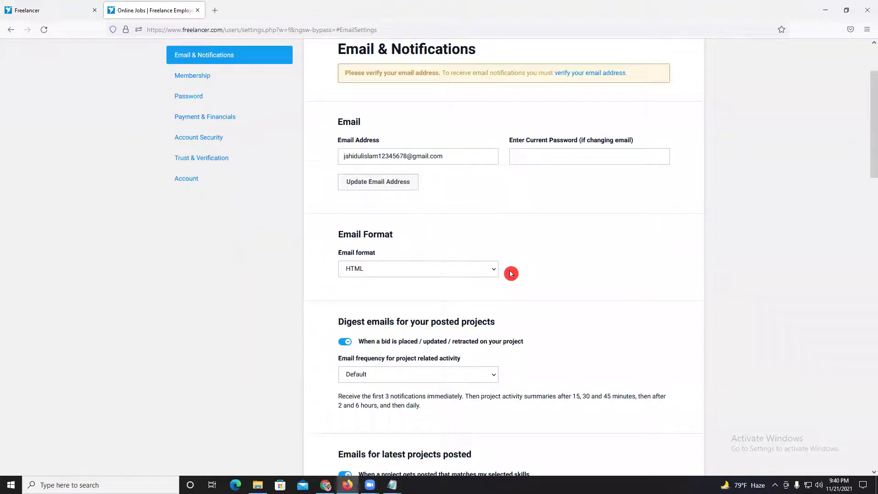
scroll(508, 270, down, 5)
scroll(494, 269, down, 3)
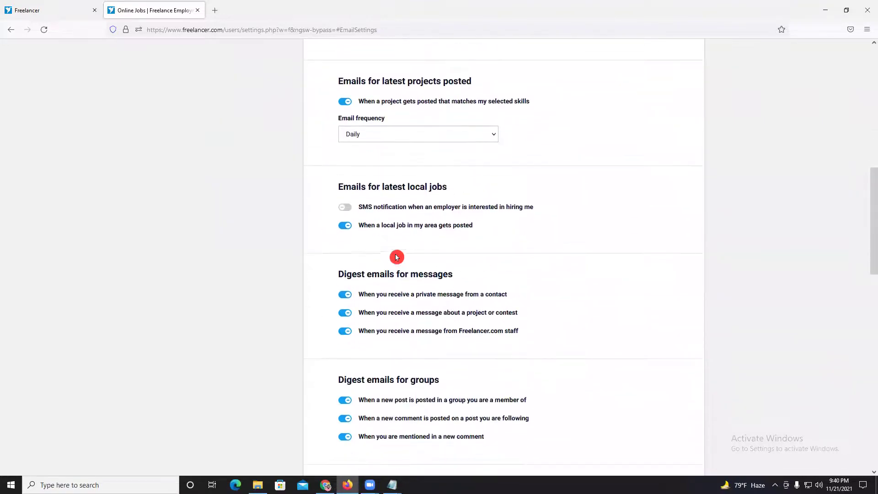
scroll(364, 289, down, 3)
scroll(365, 291, down, 10)
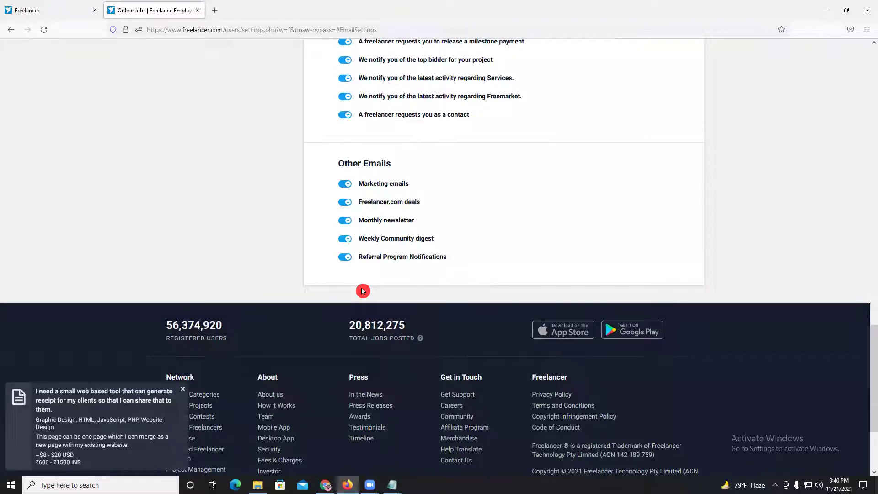
scroll(362, 291, up, 5)
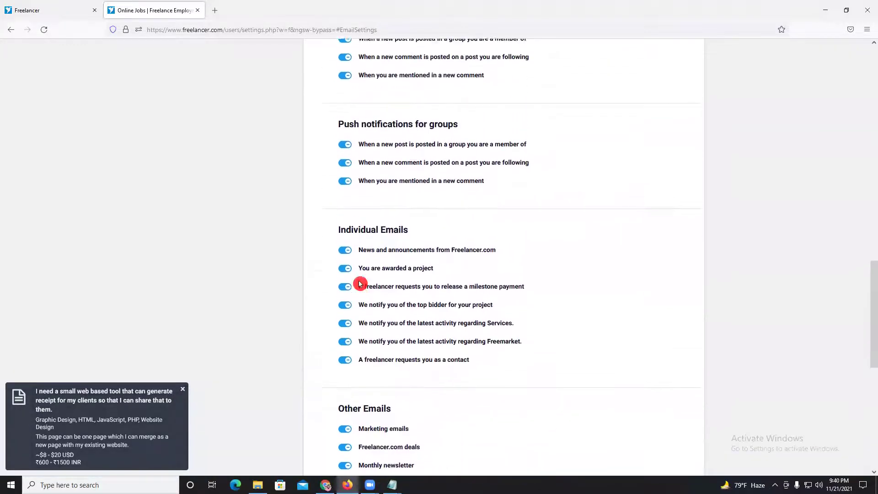
scroll(360, 284, up, 2)
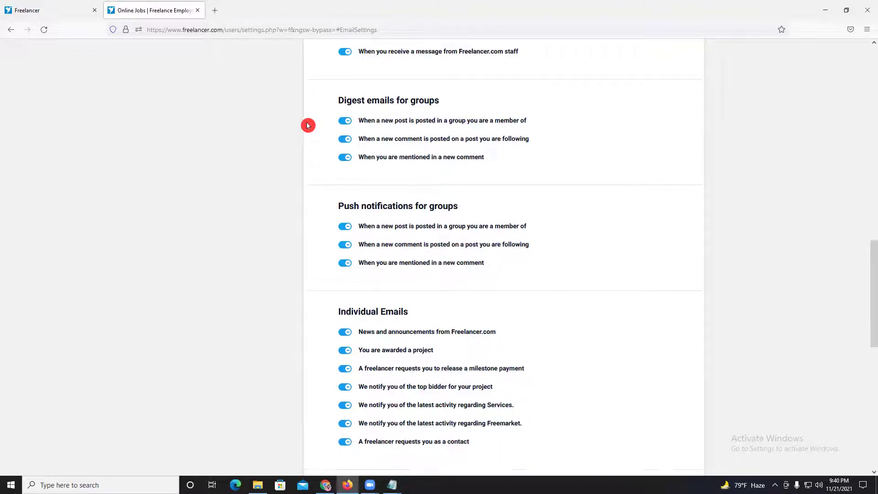
scroll(308, 125, up, 2)
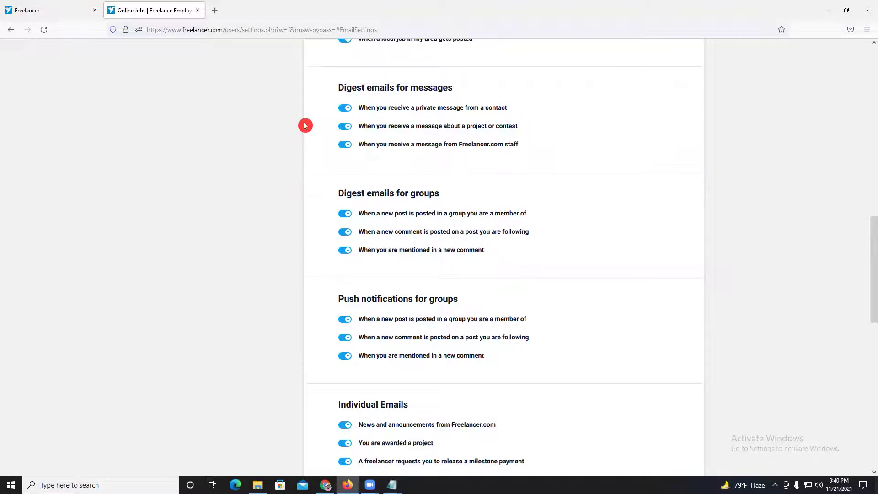
scroll(305, 125, up, 3)
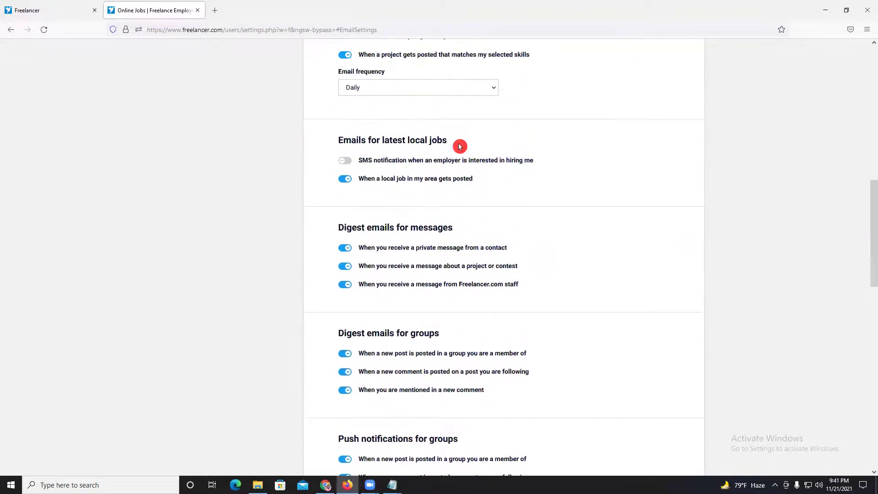
scroll(460, 147, up, 11)
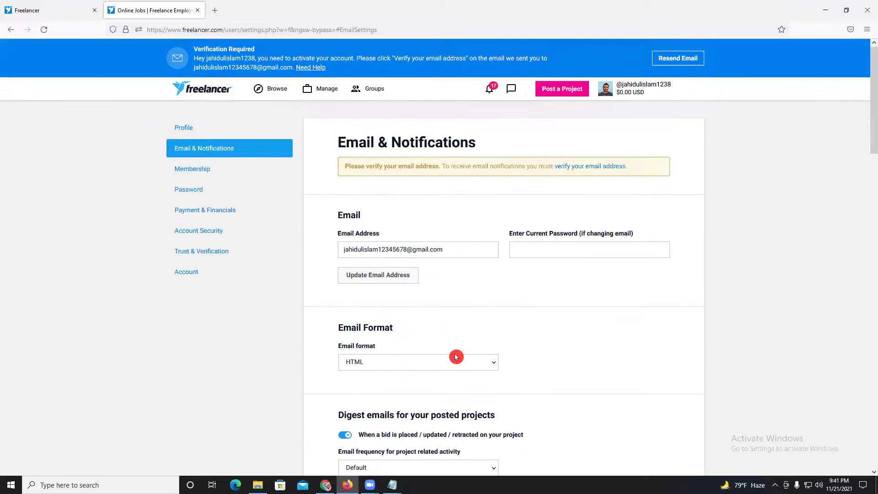
click(202, 171)
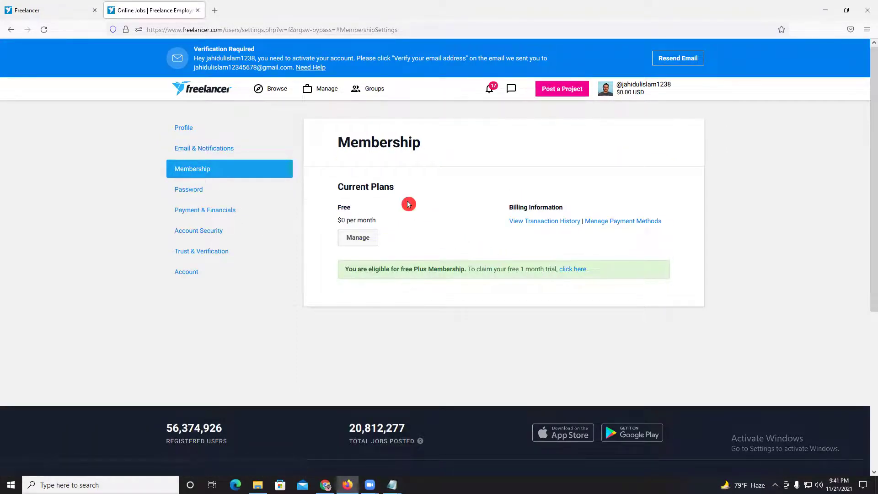
- Highlight the Current Plans heading, go to Password settings and bring up the saved-password notes
mouse_move(339, 184)
mouse_down()
mouse_move(392, 187)
mouse_move(337, 187)
mouse_up()
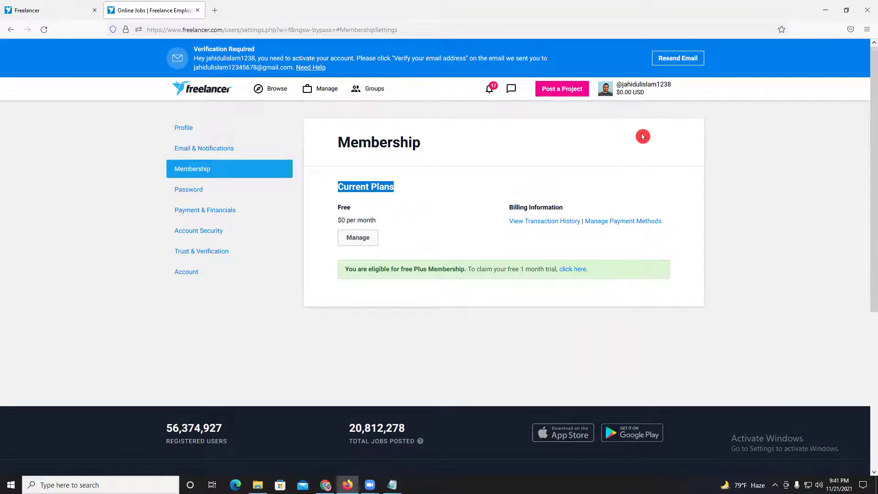
click(209, 194)
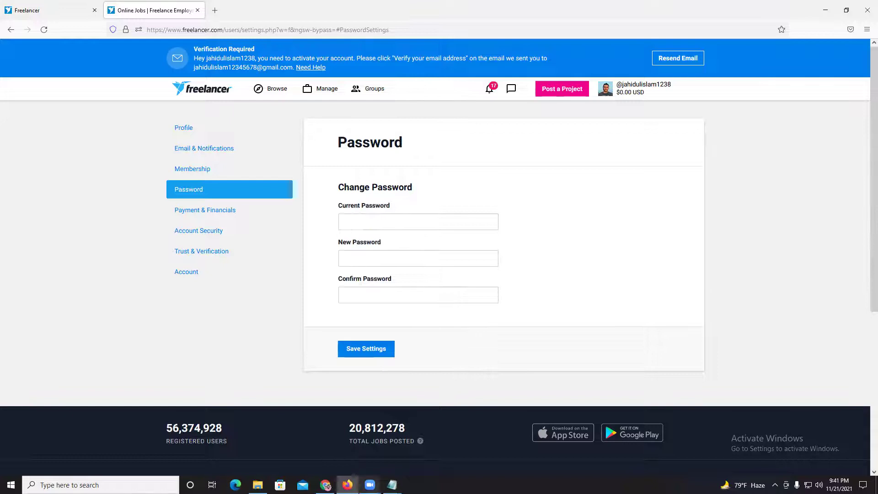
mouse_move(392, 484)
click(441, 453)
- Paste the current password, enter and confirm a new password, and submit the change
drag(257, 251, 196, 251)
click(306, 165)
click(379, 226)
key(ctrl+v)
click(382, 245)
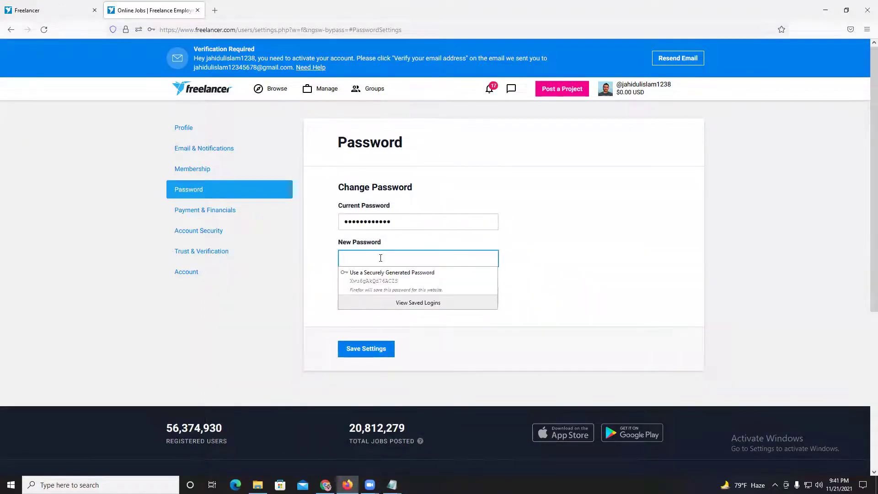
text(a)
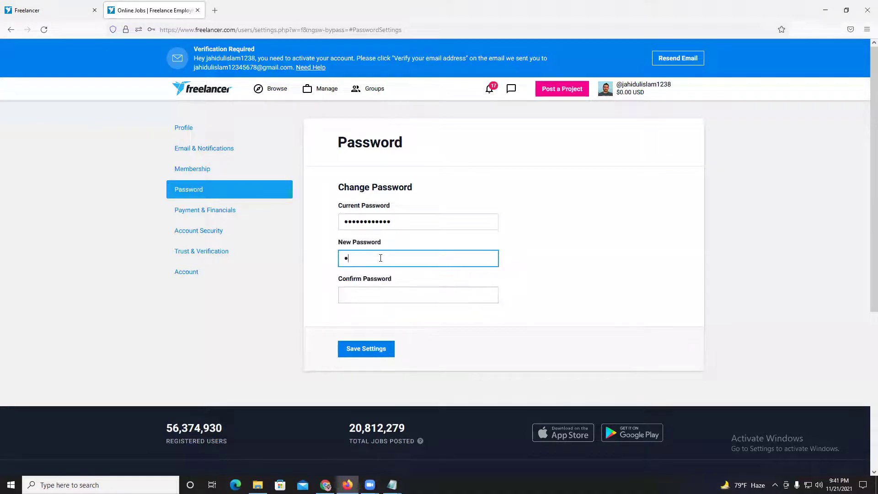
text(a)
key(BackSpace)
key(BackSpace)
key(BackSpace)
key(BackSpace)
text(aaa)
click(394, 289)
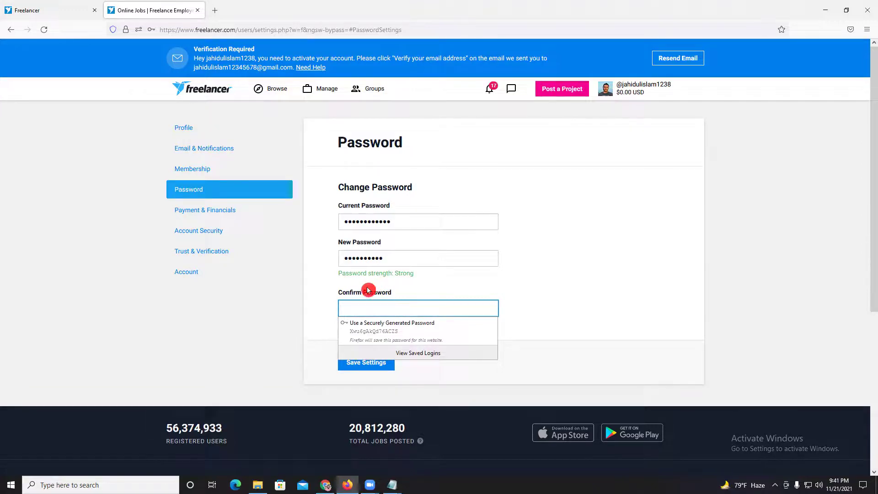
text(a)
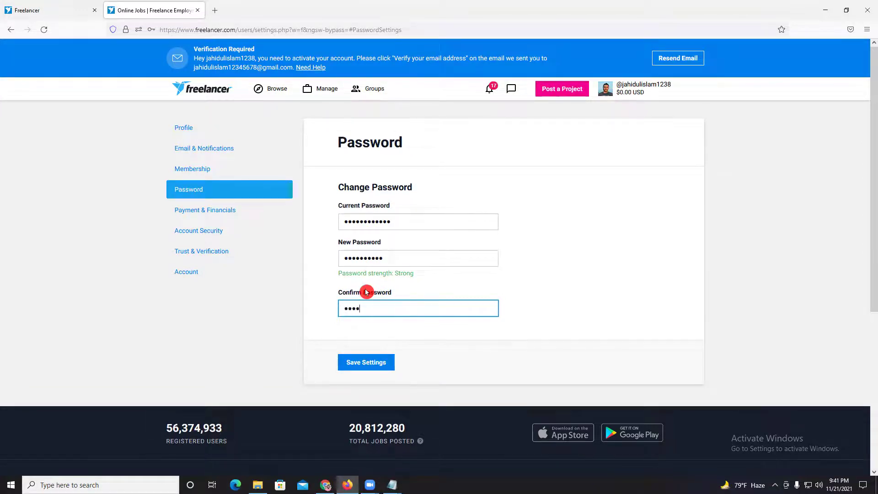
text(ab)
click(368, 362)
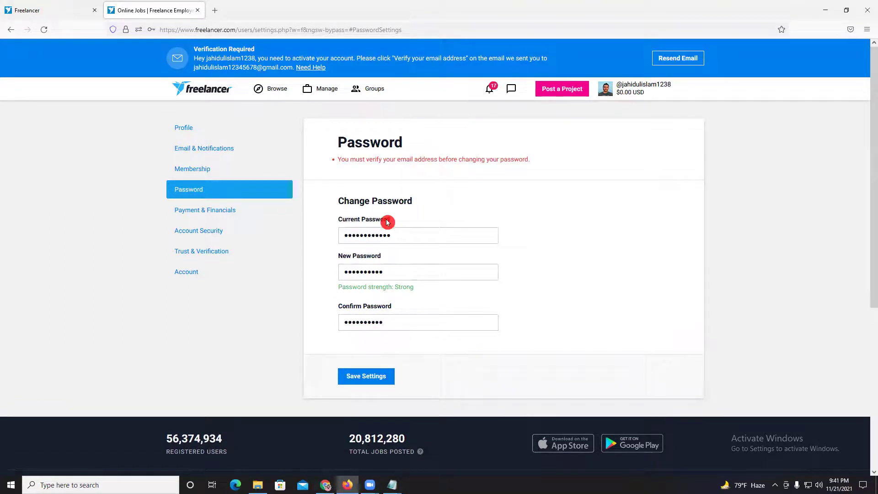
- Read the email-verification error, then go to Payment & Financials settings
drag(466, 169, 529, 162)
click(508, 200)
click(228, 212)
click(348, 278)
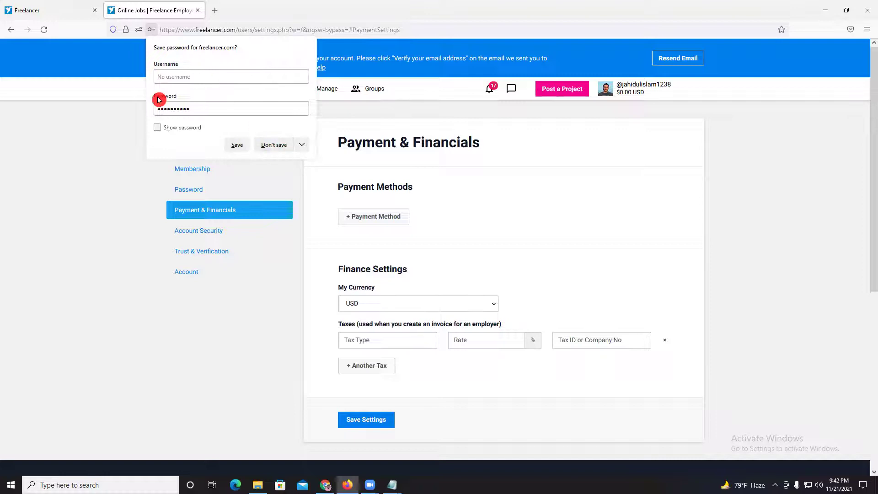
- Decline Firefox's password save, try adding a payment method, then open Account Security
click(275, 145)
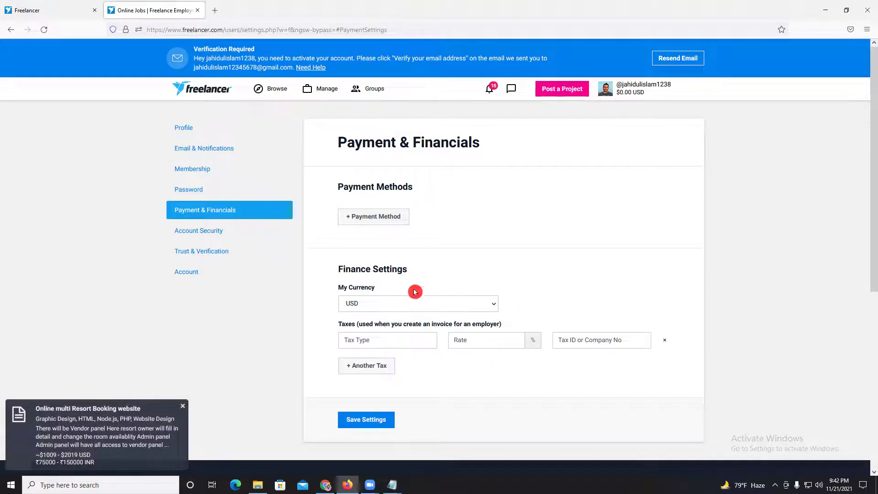
click(377, 221)
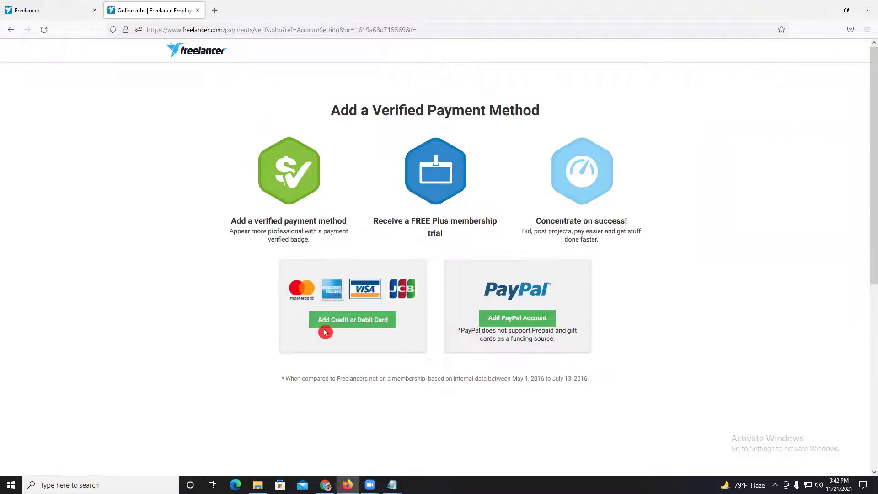
click(12, 33)
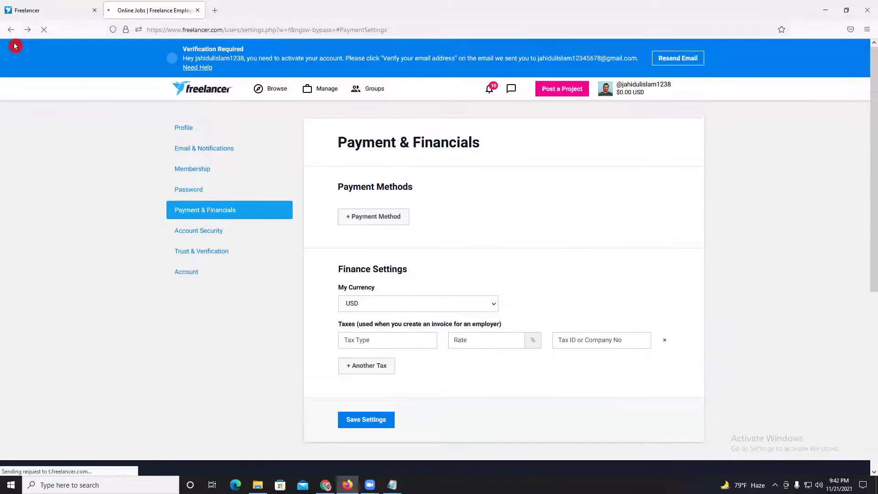
click(631, 93)
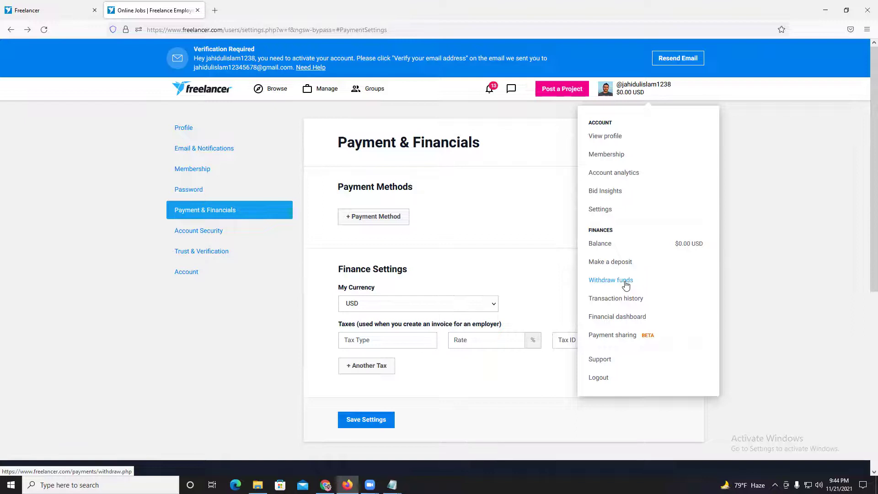
click(214, 233)
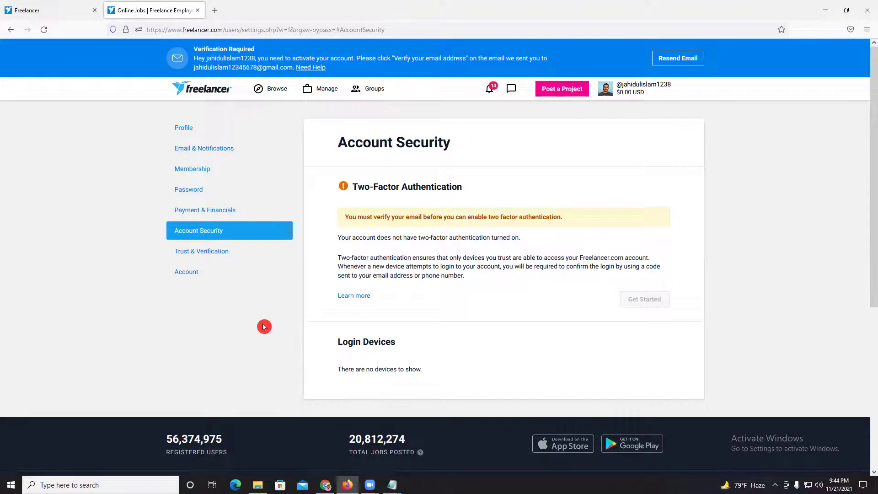
- Open Trust & Verification and review the verification options and their points
click(196, 256)
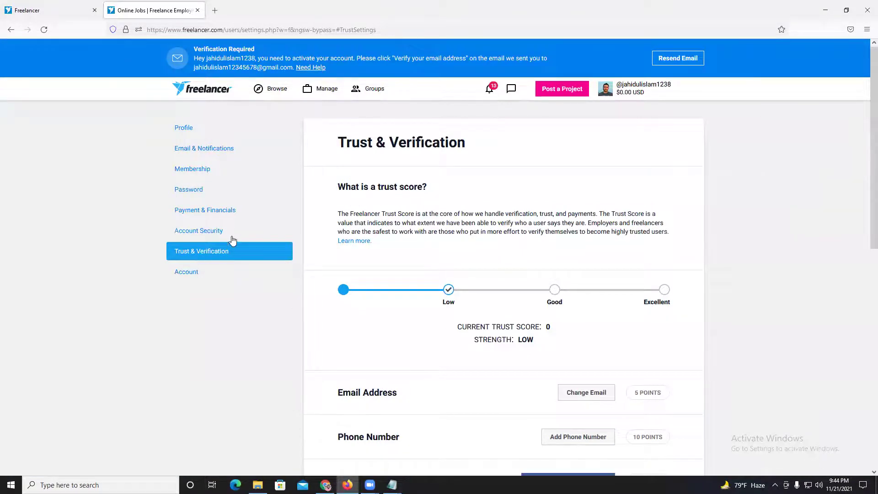
scroll(407, 303, down, 1)
scroll(406, 303, down, 3)
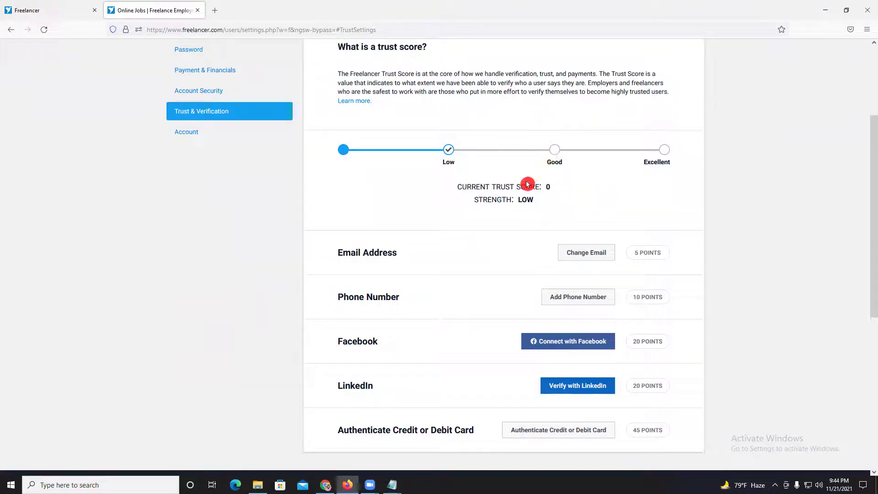
scroll(404, 239, down, 1)
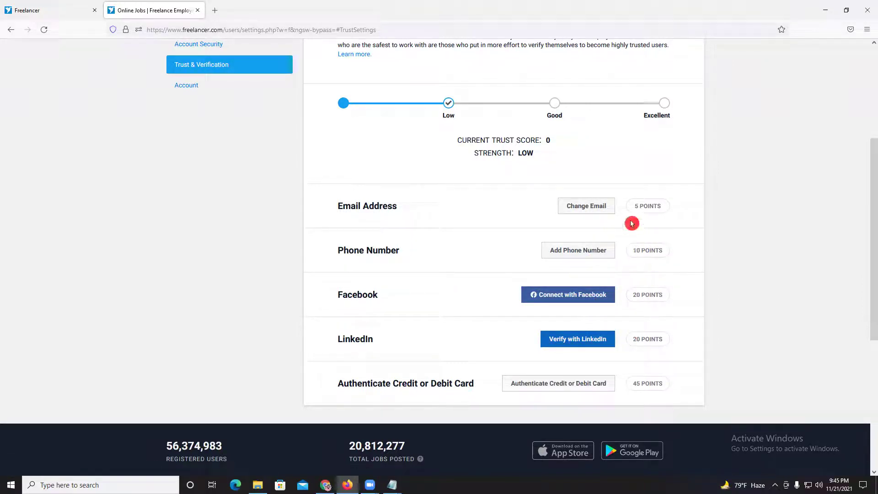
scroll(660, 263, up, 3)
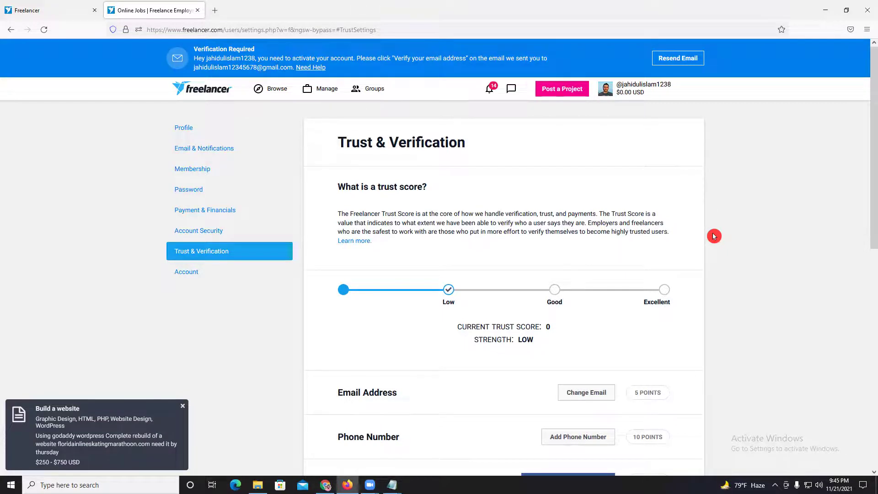
- Browse the contest listings and search for 'logo'
click(266, 94)
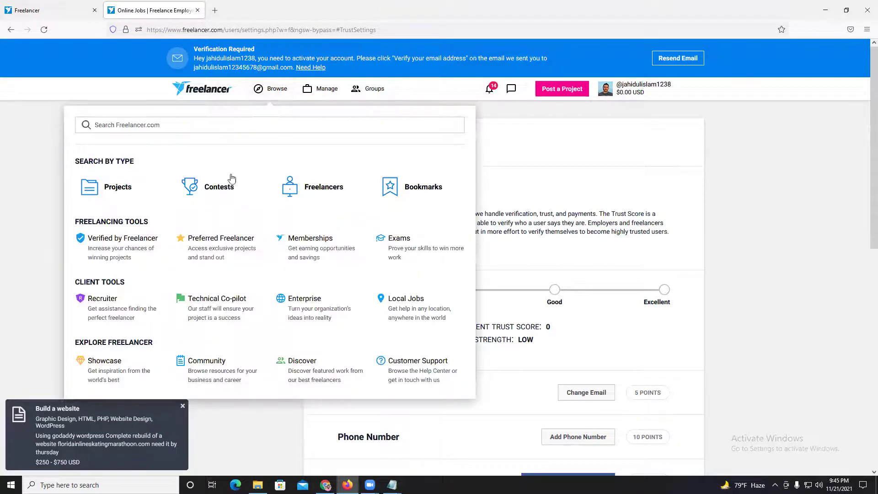
click(219, 186)
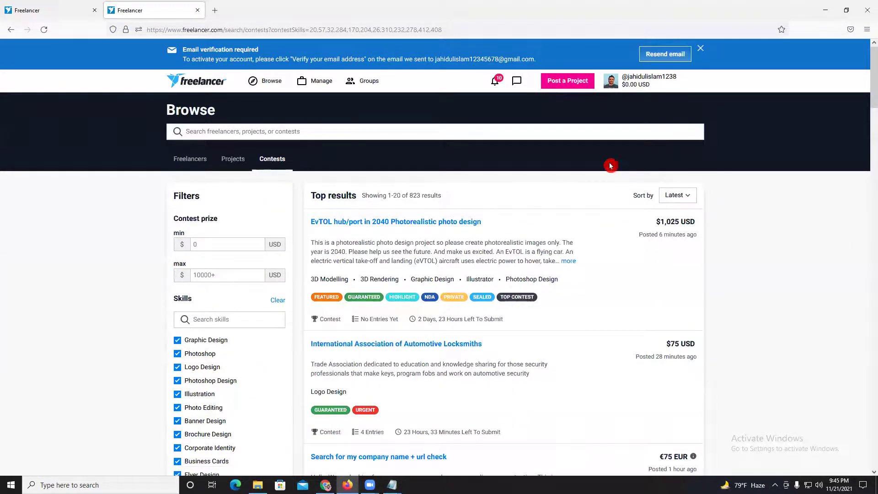
scroll(463, 161, down, 1)
scroll(463, 161, up, 1)
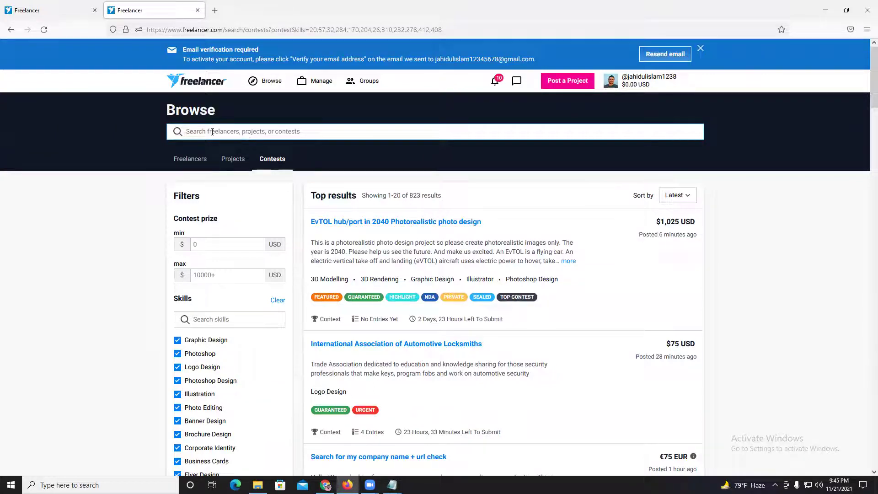
text(logo)
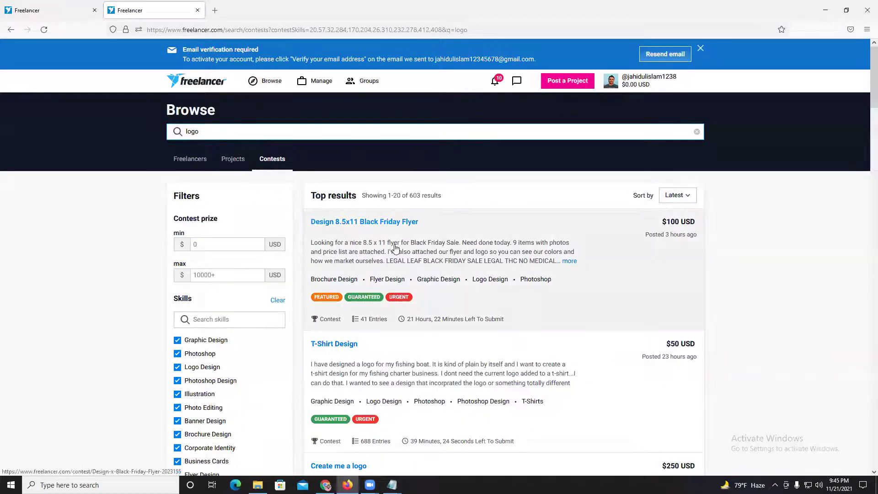
scroll(310, 333, down, 2)
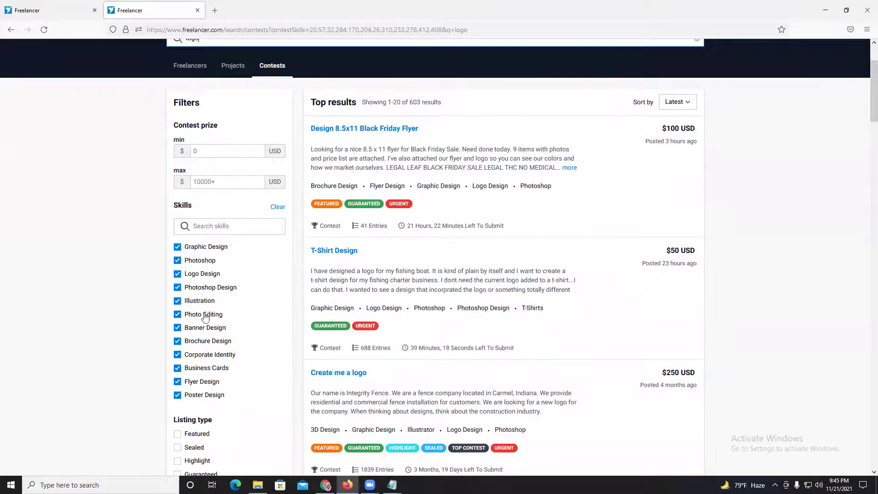
scroll(274, 341, up, 2)
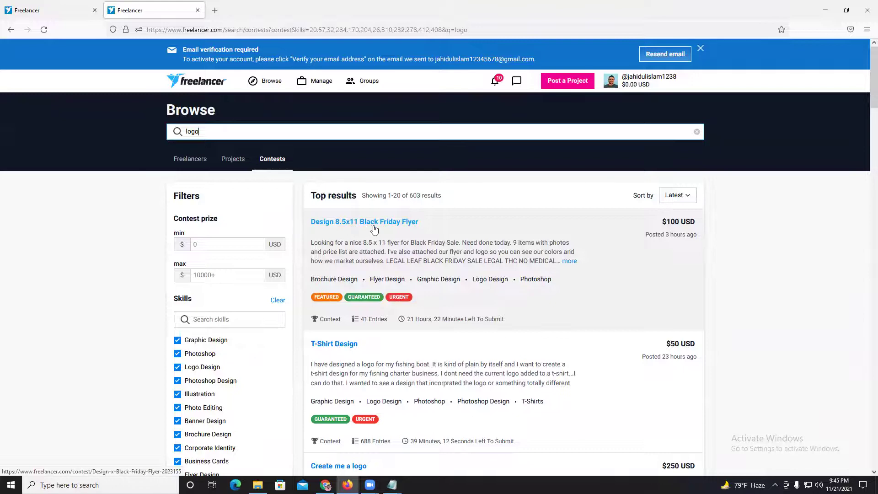
- Open the Design 8.5x11 Black Friday Flyer contest in a new tab and switch to it
right_click(373, 253)
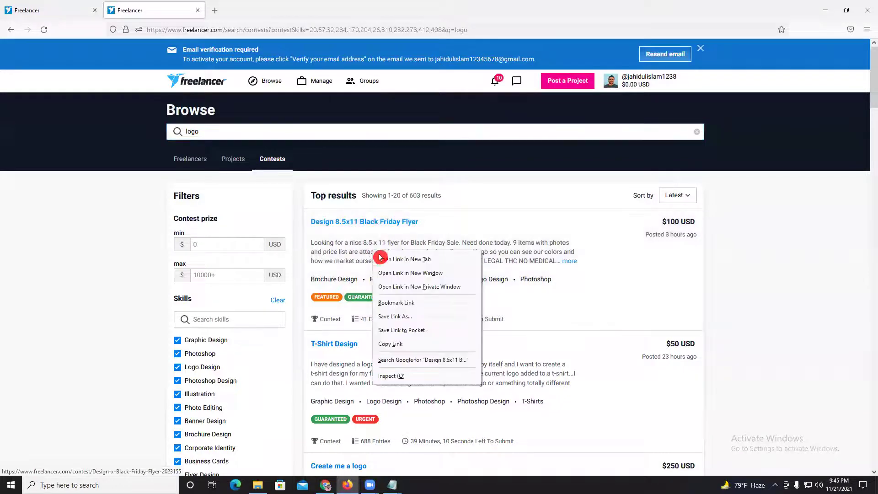
click(380, 258)
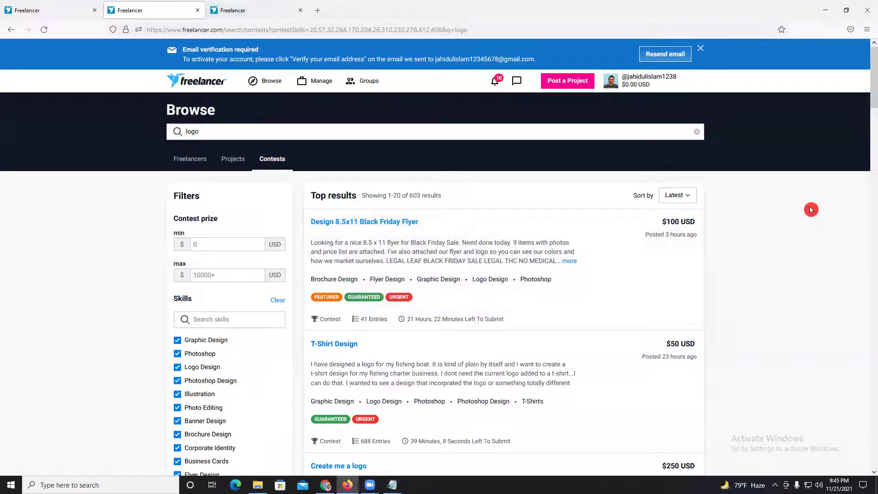
click(227, 9)
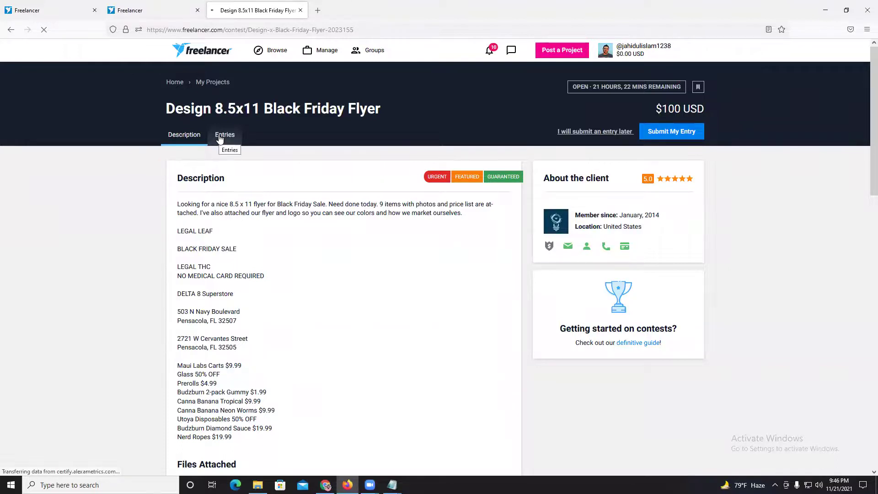
- Show the 41 contest entries and view entry #35 full-size, twice
click(219, 138)
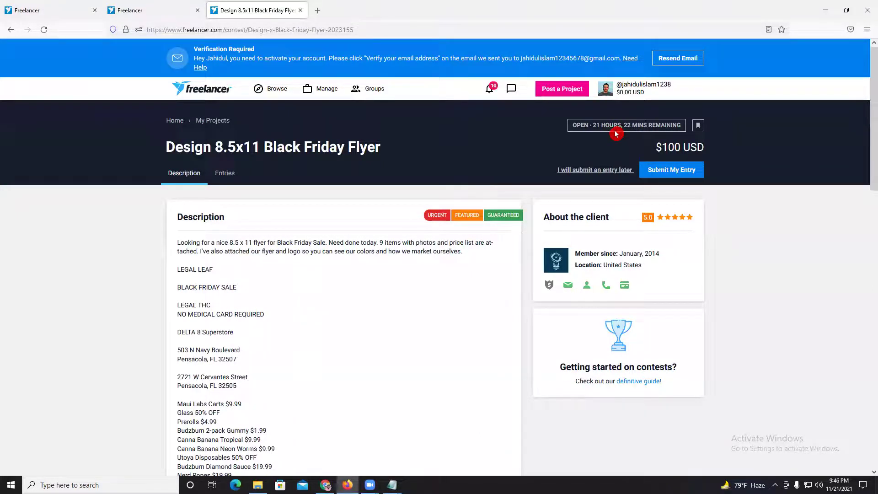
click(219, 174)
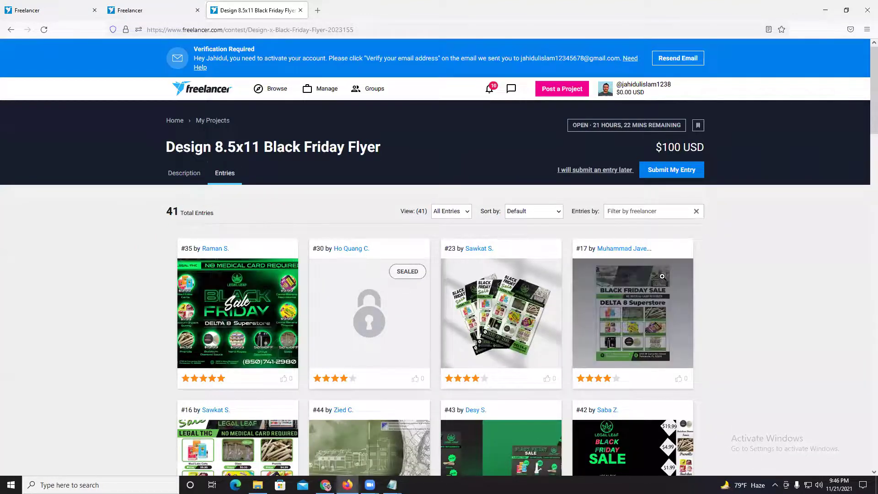
scroll(205, 229, down, 2)
click(206, 229)
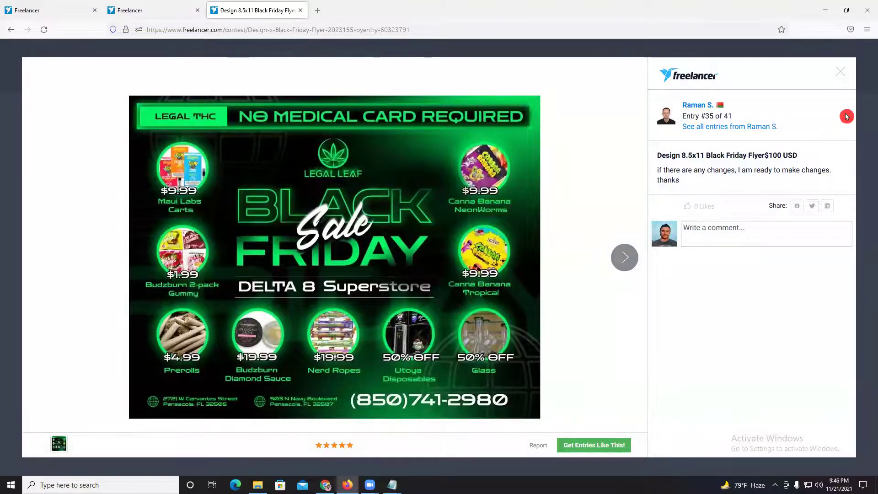
click(841, 72)
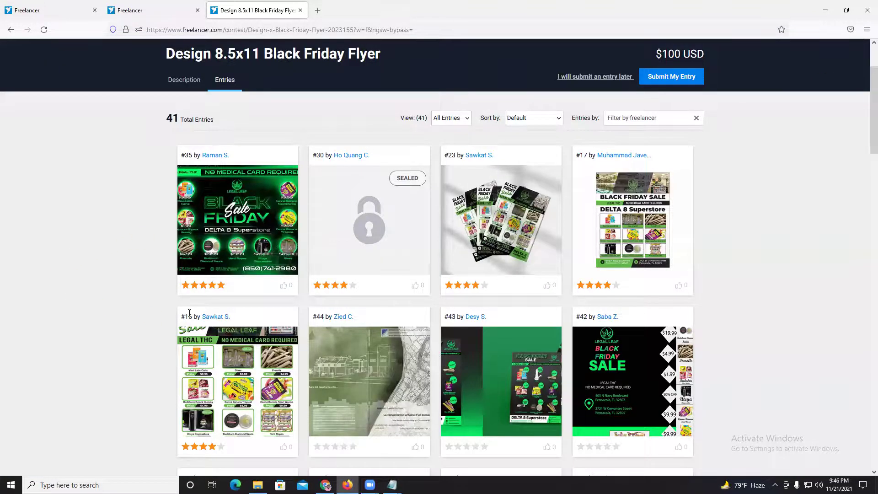
scroll(860, 158, down, 3)
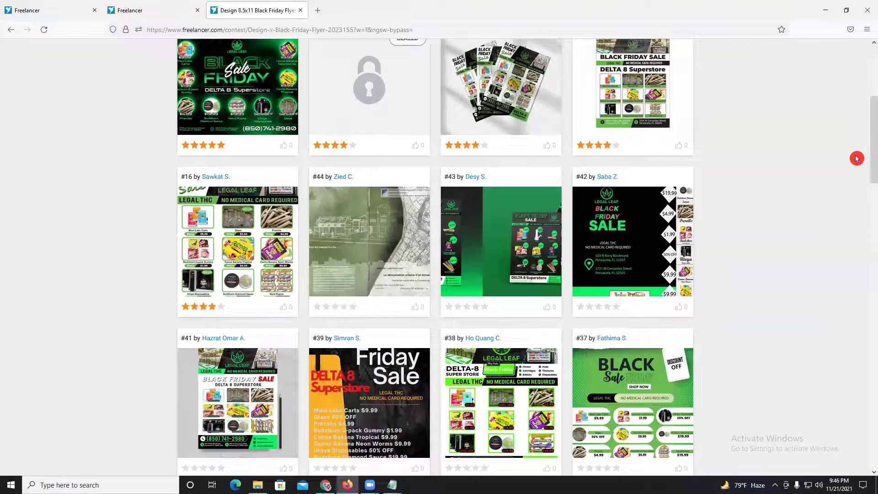
scroll(857, 158, down, 5)
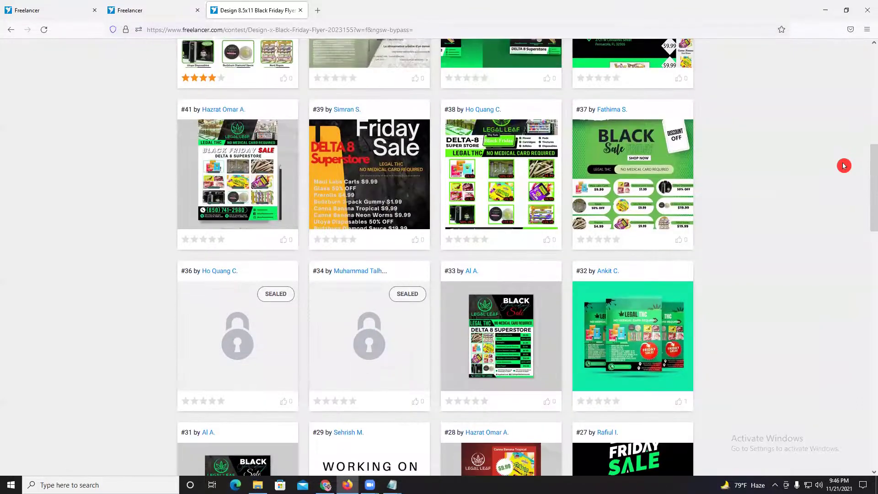
scroll(843, 165, down, 3)
scroll(540, 163, up, 12)
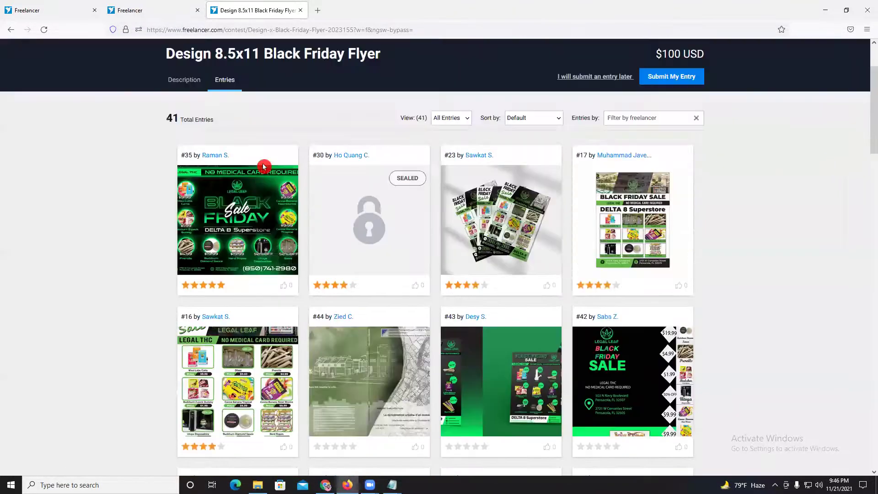
click(243, 219)
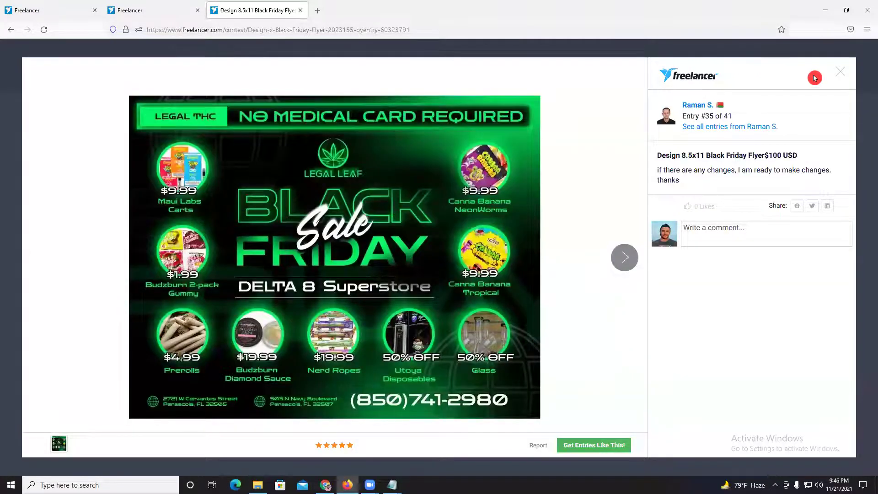
click(839, 76)
- Preview and zoom into the Glass.jpg attachment from the contest description
click(188, 86)
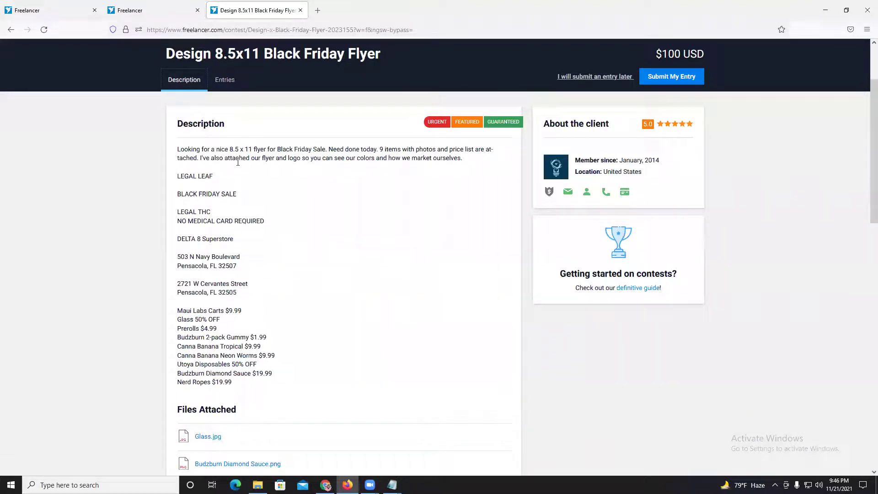
drag(235, 153, 299, 169)
click(293, 301)
scroll(293, 301, down, 4)
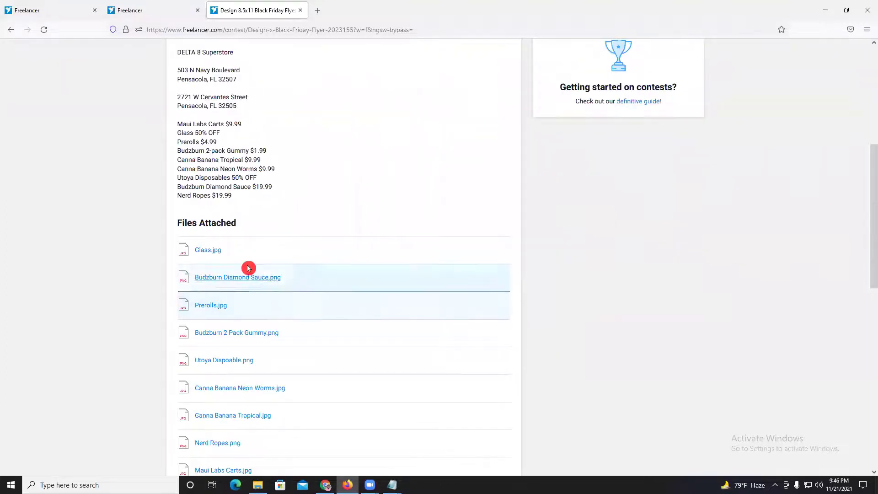
click(216, 255)
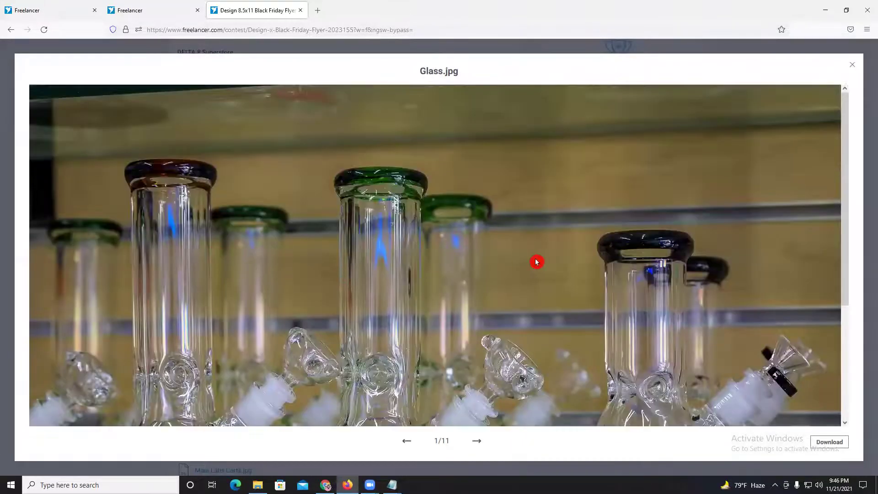
click(538, 261)
scroll(540, 258, up, 2)
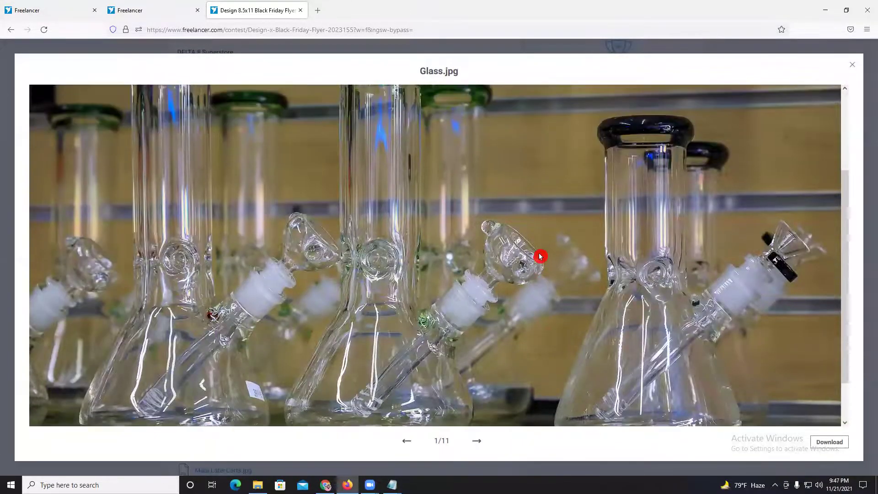
scroll(540, 256, up, 1)
click(852, 64)
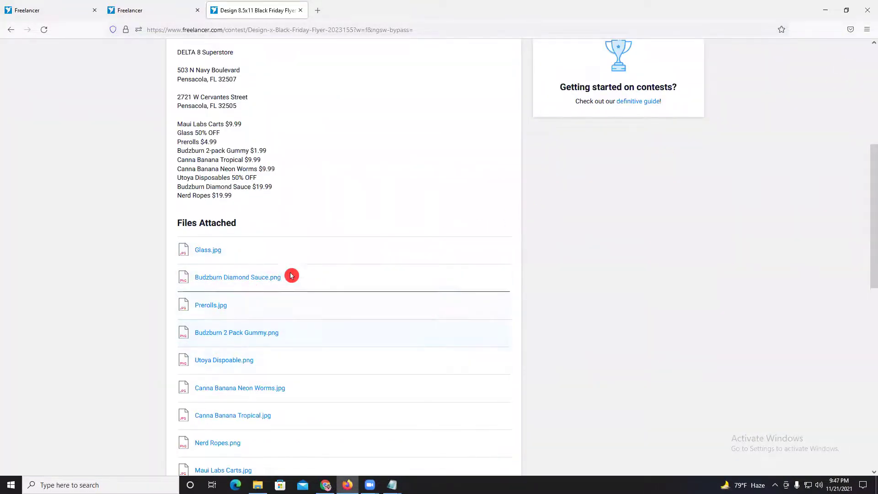
- Return to the entries grid and preview entry #35 enlarged, then close it
scroll(291, 275, down, 6)
scroll(308, 263, up, 8)
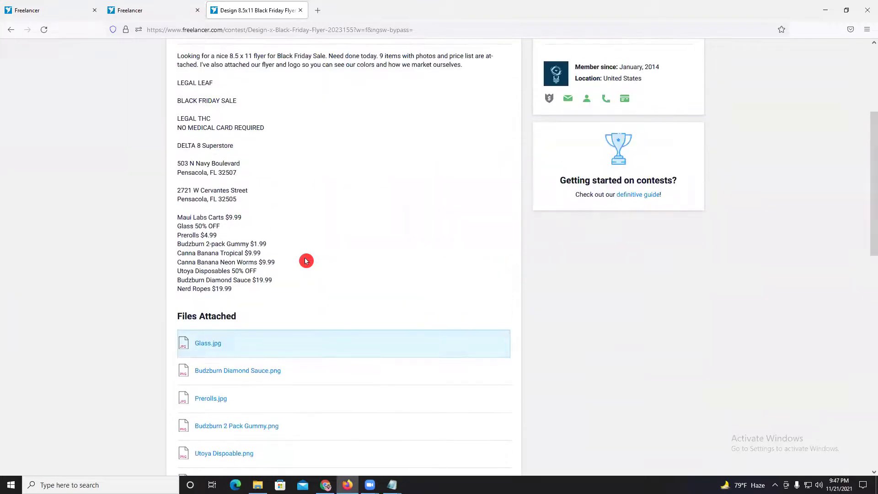
scroll(306, 261, up, 2)
scroll(241, 355, down, 4)
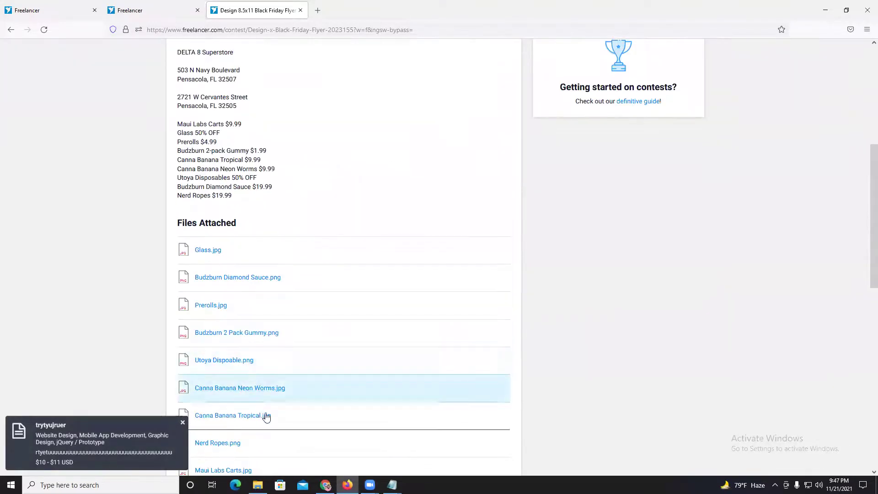
scroll(266, 417, up, 6)
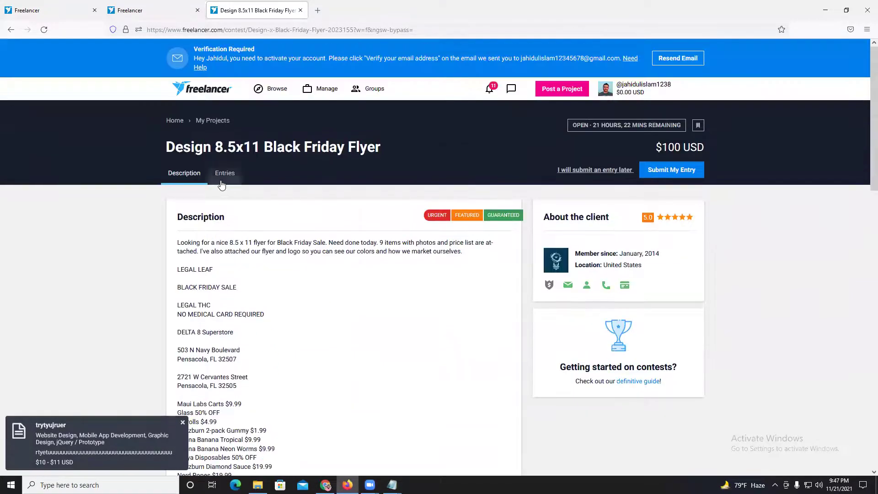
click(223, 181)
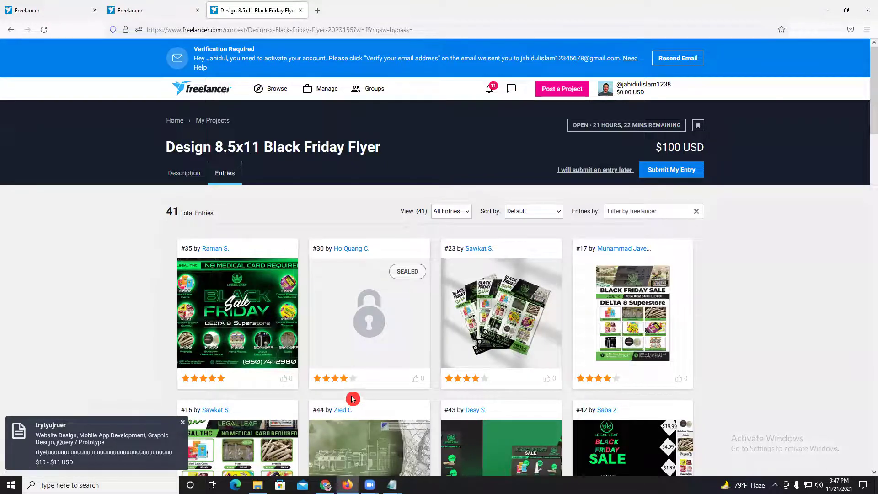
click(254, 343)
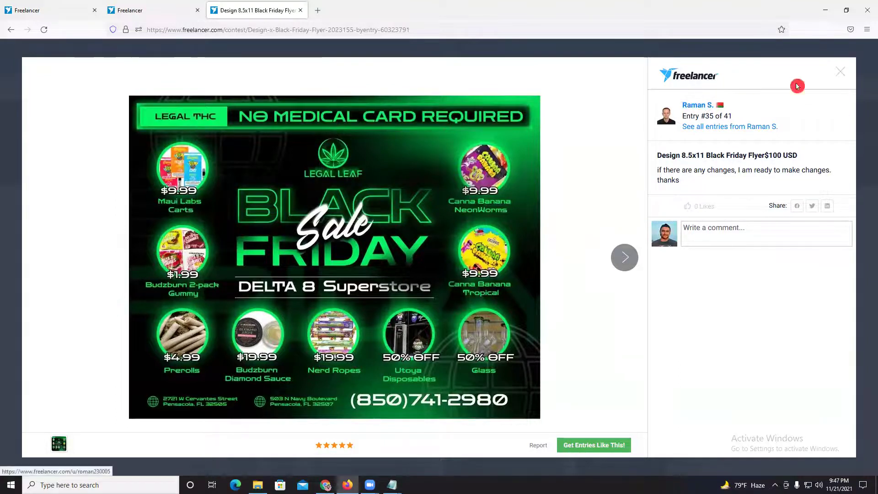
click(841, 73)
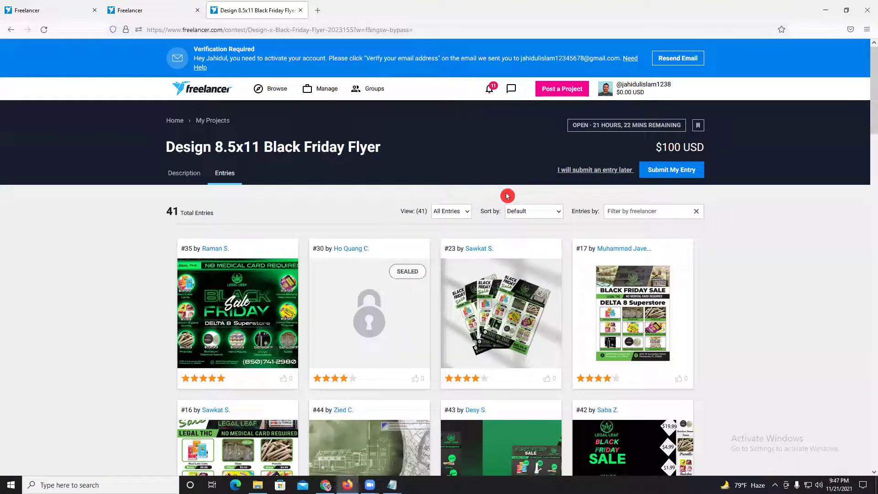
- On the search results tab, change the contest search from 'logo' to 'flyer'
click(156, 9)
right_click(159, 9)
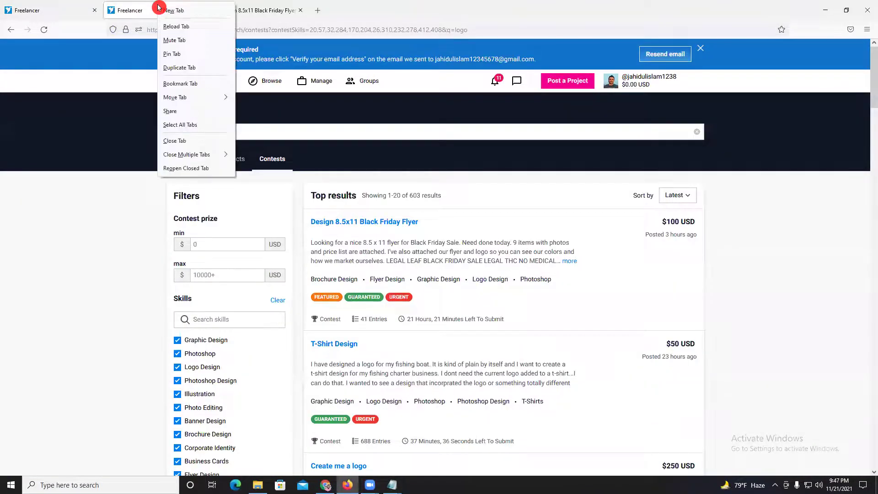
key(Escape)
scroll(486, 350, down, 4)
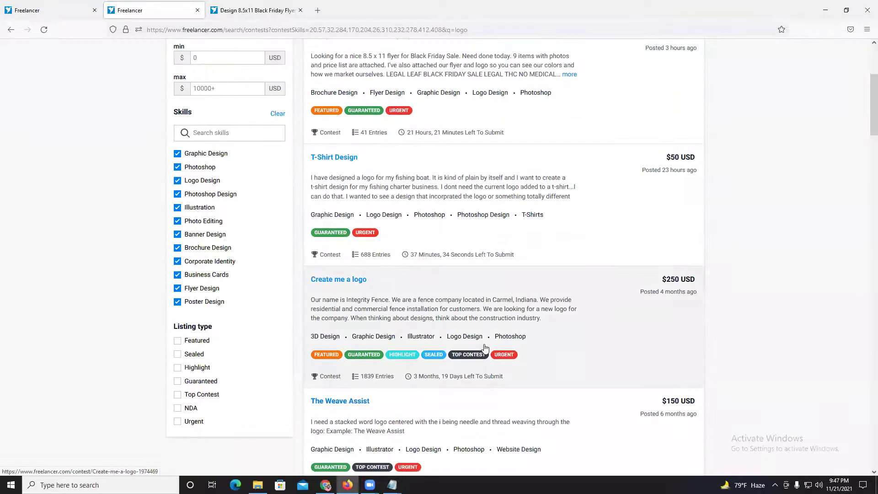
scroll(485, 346, down, 2)
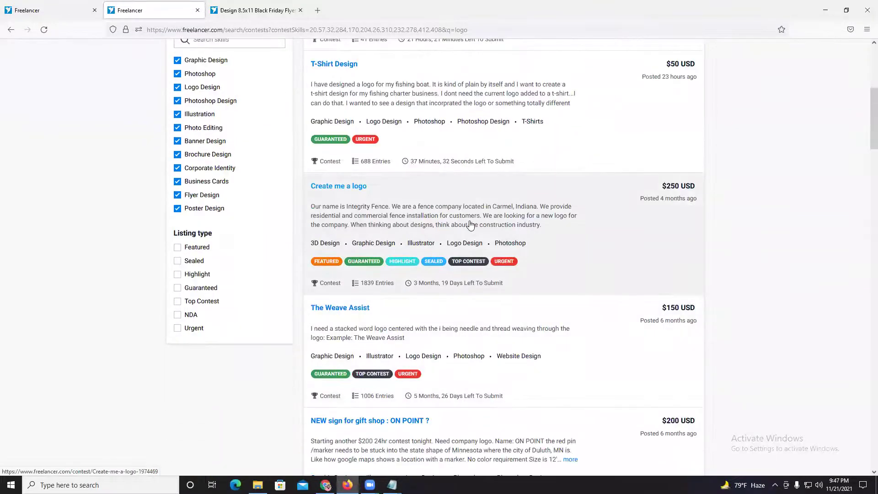
scroll(470, 224, down, 6)
scroll(331, 219, down, 6)
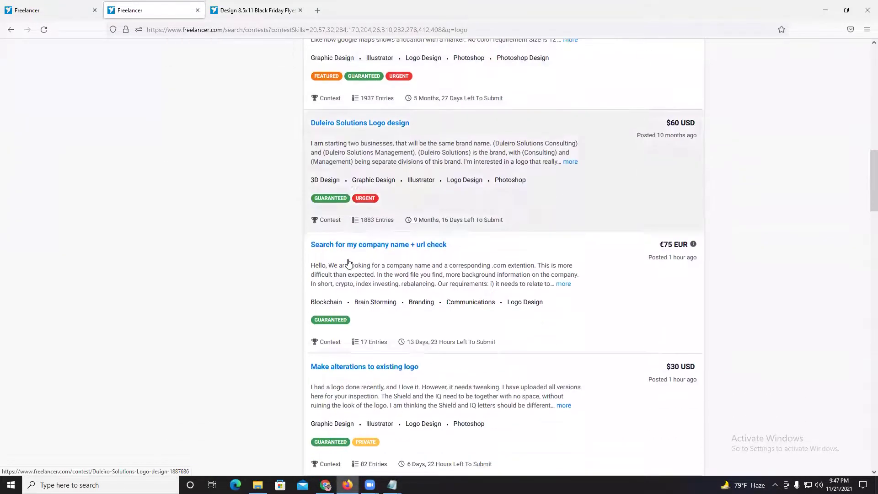
scroll(343, 260, up, 12)
scroll(332, 220, up, 6)
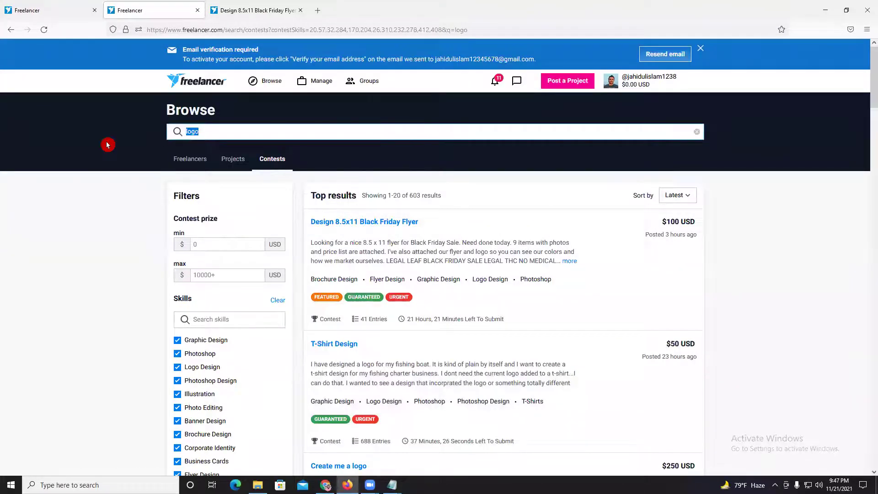
text(yer)
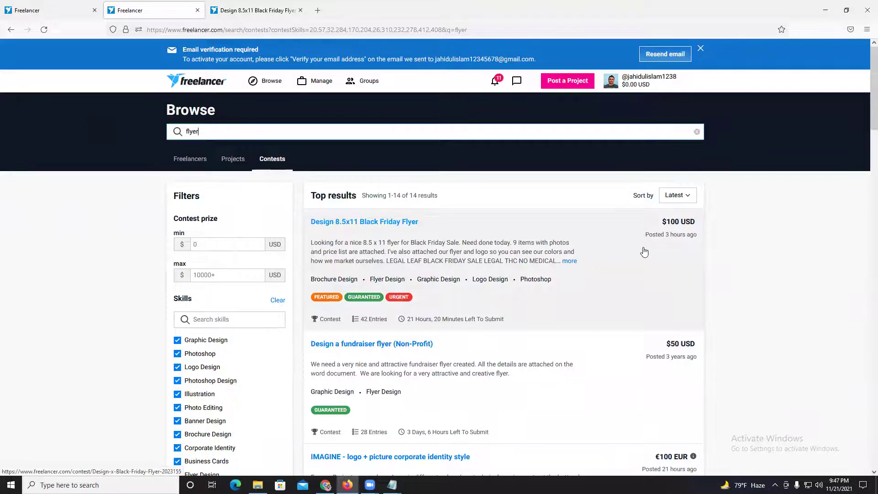
scroll(486, 251, down, 4)
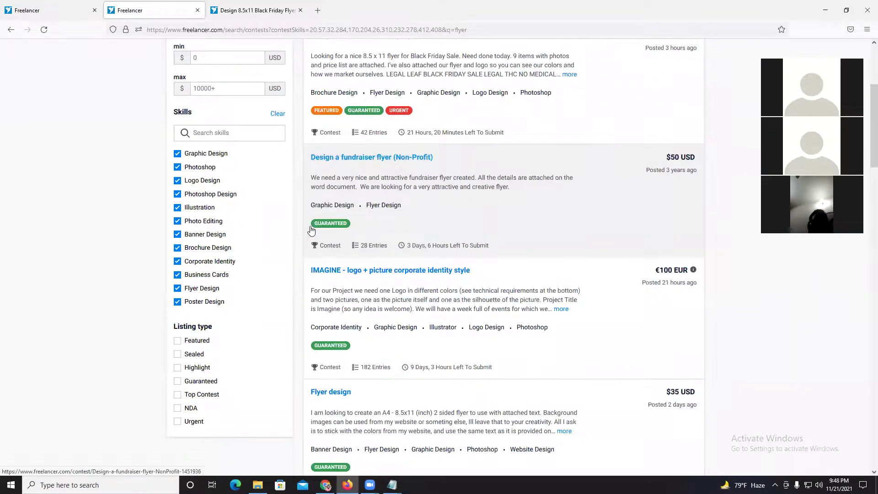
- Scroll the flyer results and open the $35 Flyer design contest in a new tab
scroll(354, 286, down, 7)
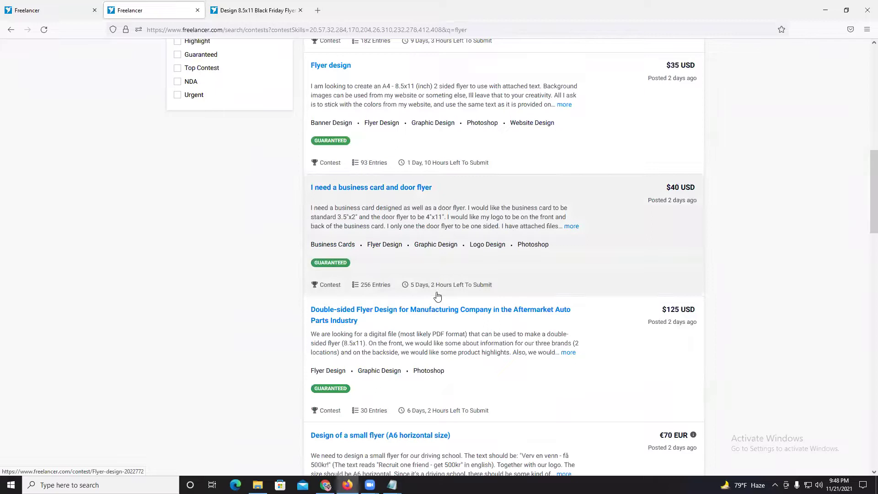
scroll(438, 296, down, 17)
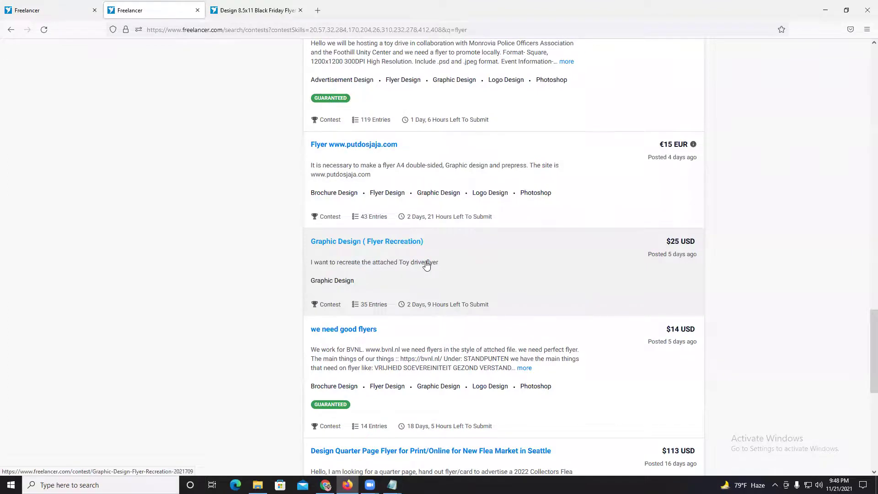
scroll(426, 265, down, 3)
scroll(425, 265, down, 3)
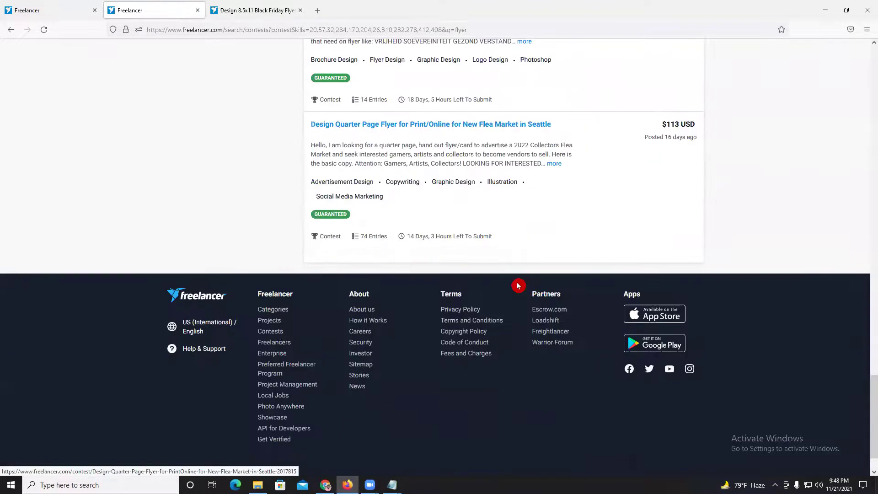
scroll(507, 268, down, 10)
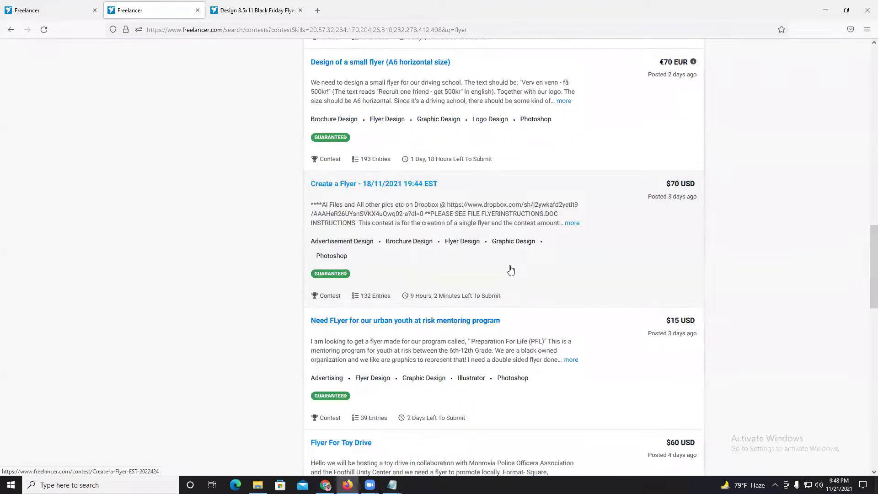
scroll(510, 270, up, 16)
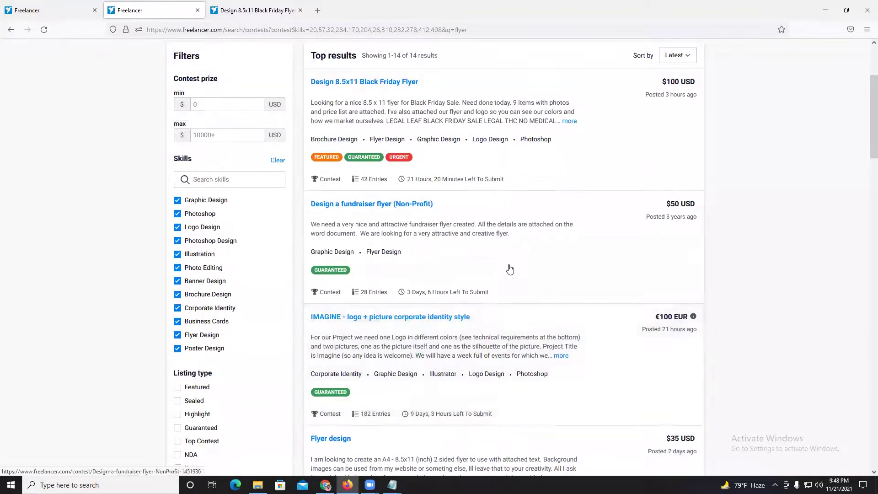
scroll(510, 269, up, 3)
scroll(507, 269, down, 6)
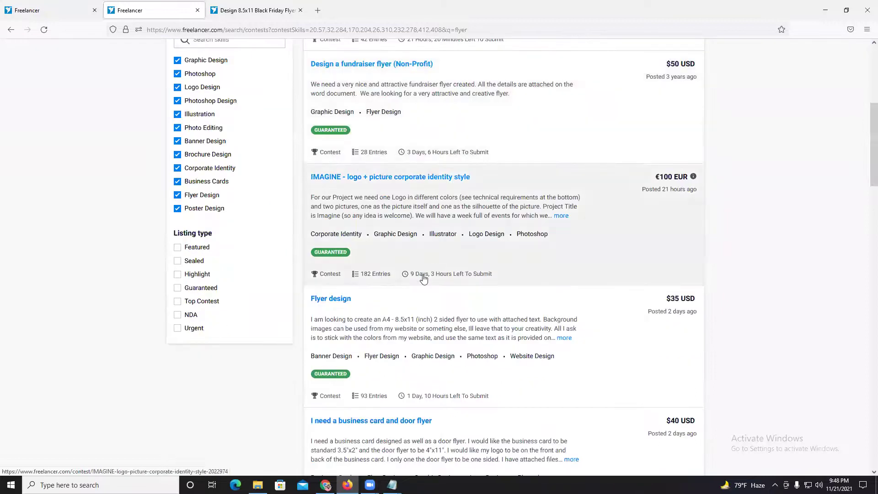
right_click(399, 317)
click(427, 319)
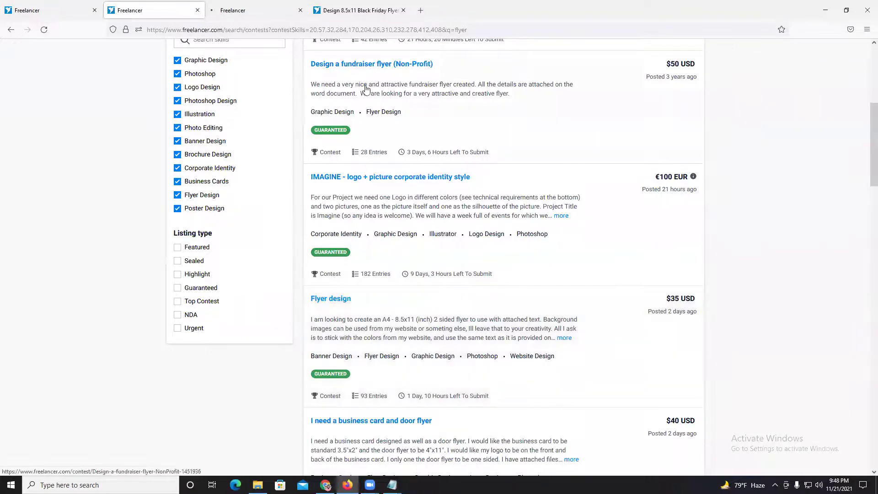
click(256, 10)
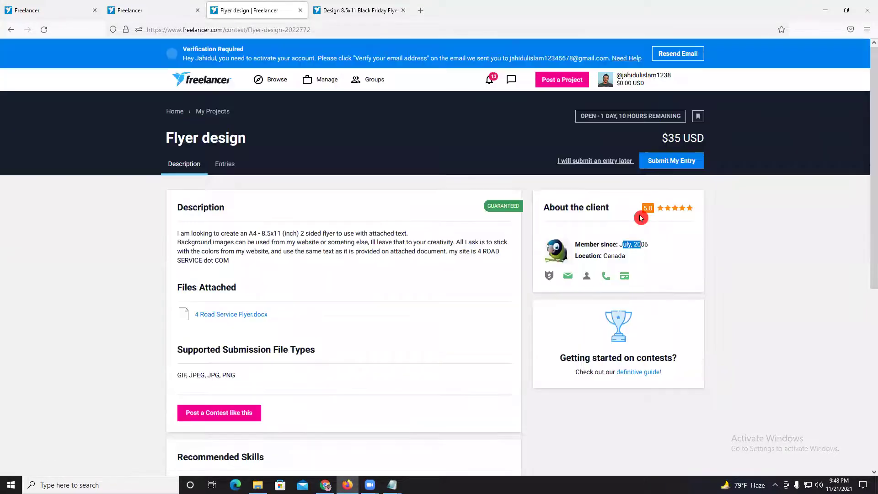
- Show the client's rating breakdown: 5.0 average, 187 reviews, 251 total projects
drag(623, 254, 653, 255)
click(653, 255)
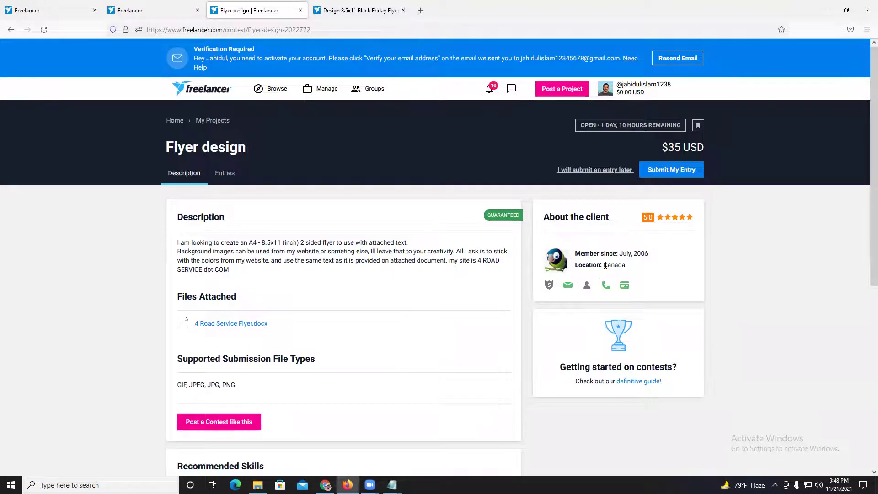
click(671, 222)
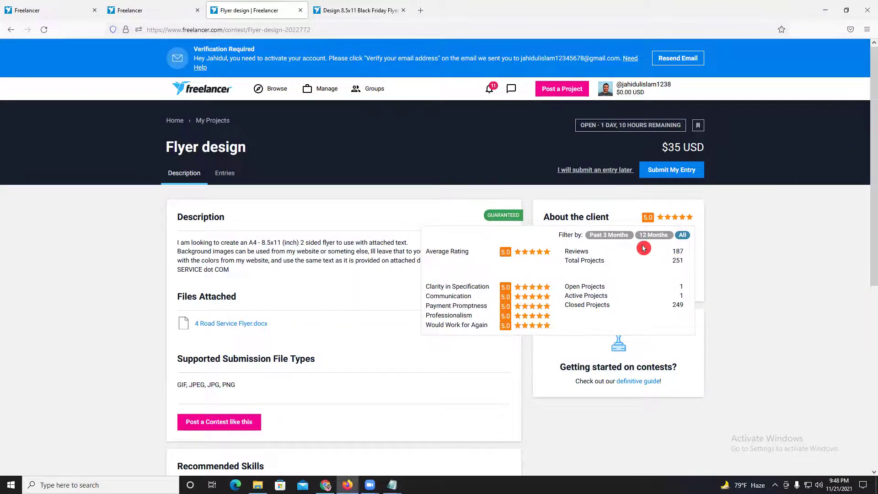
drag(672, 252, 684, 255)
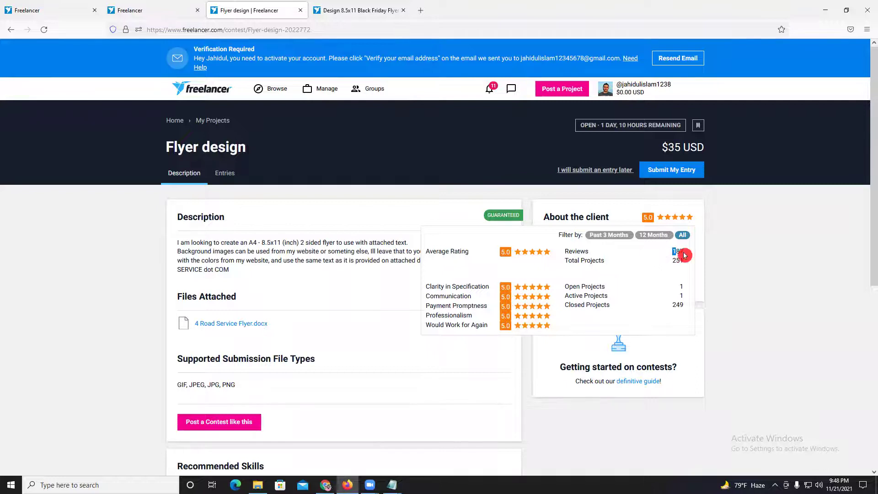
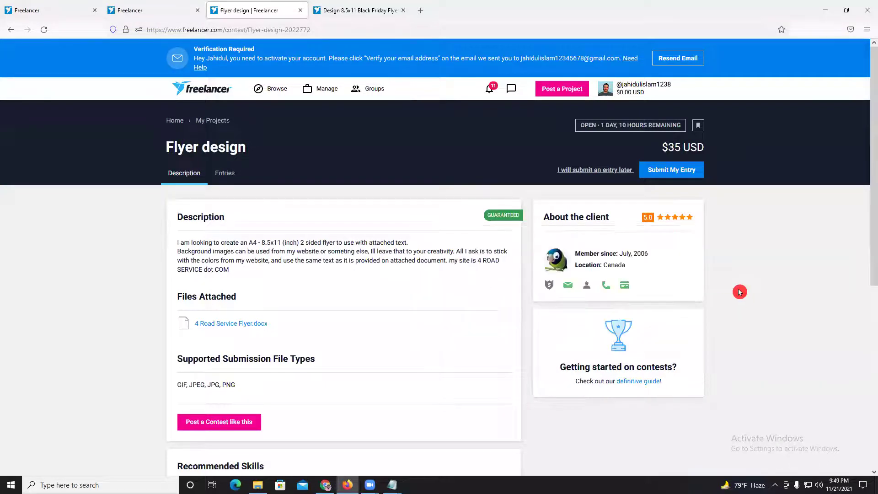
- Browse the flyer contest's entries, preview entry #92, then return to its description
click(222, 182)
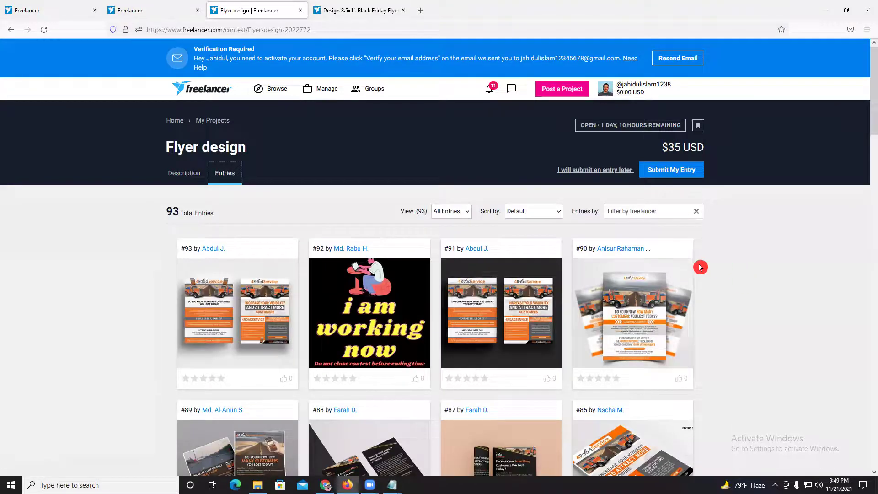
scroll(695, 265, down, 3)
scroll(370, 180, up, 2)
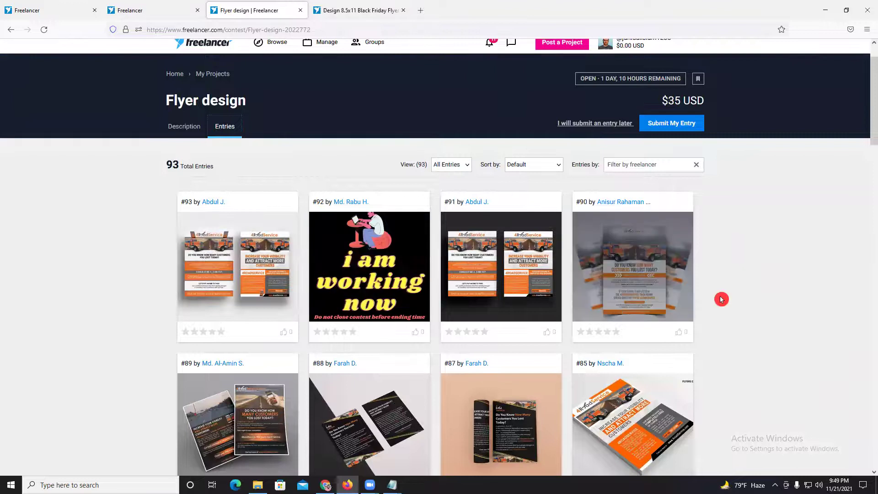
scroll(773, 276, down, 3)
scroll(387, 259, up, 2)
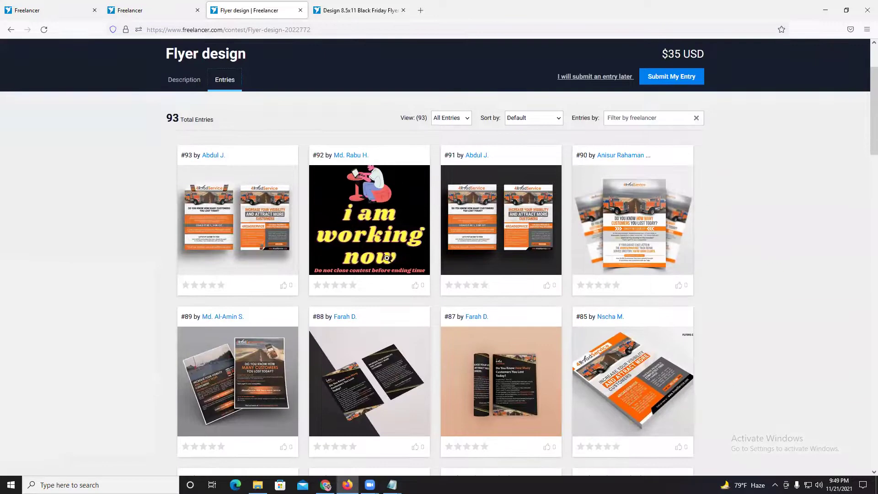
click(541, 243)
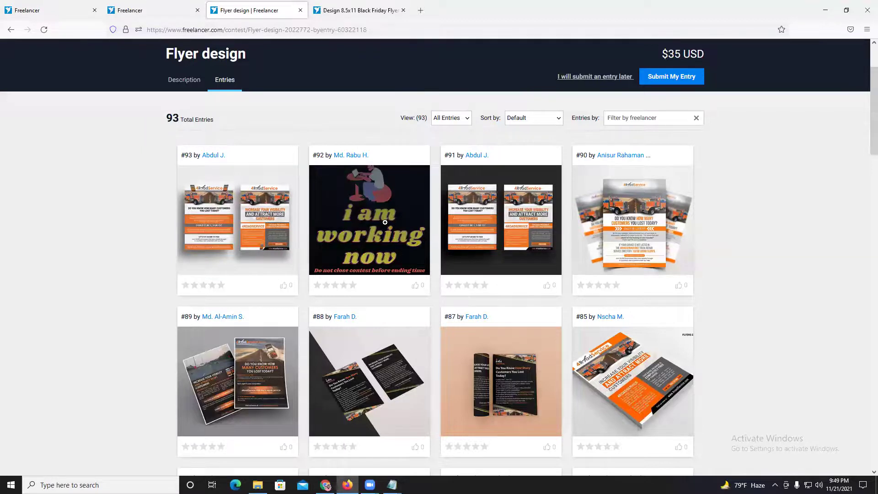
click(385, 222)
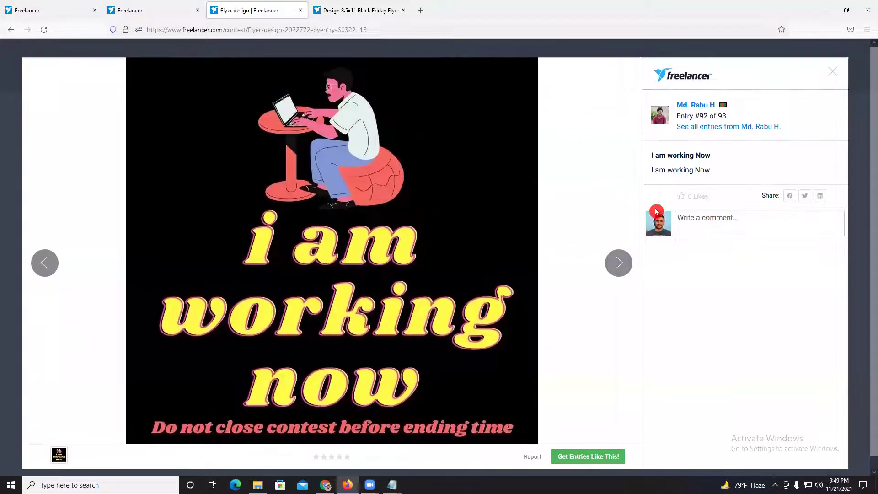
click(830, 73)
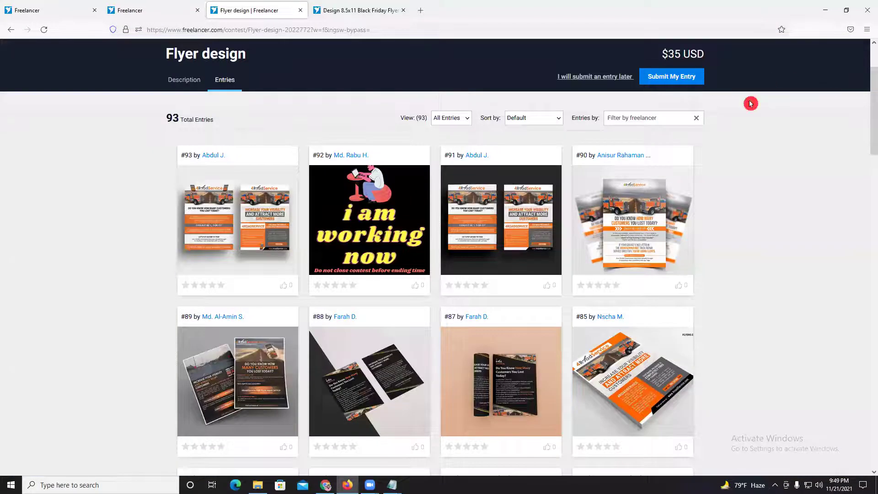
scroll(831, 273, down, 5)
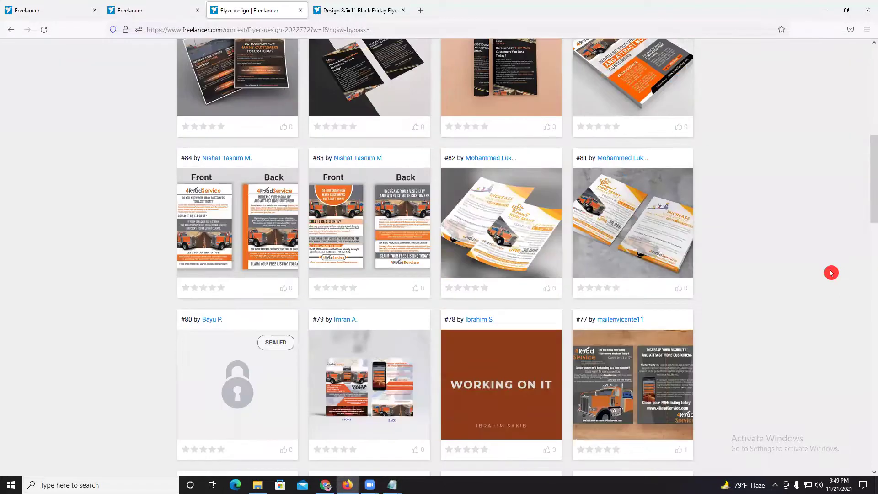
scroll(831, 273, down, 5)
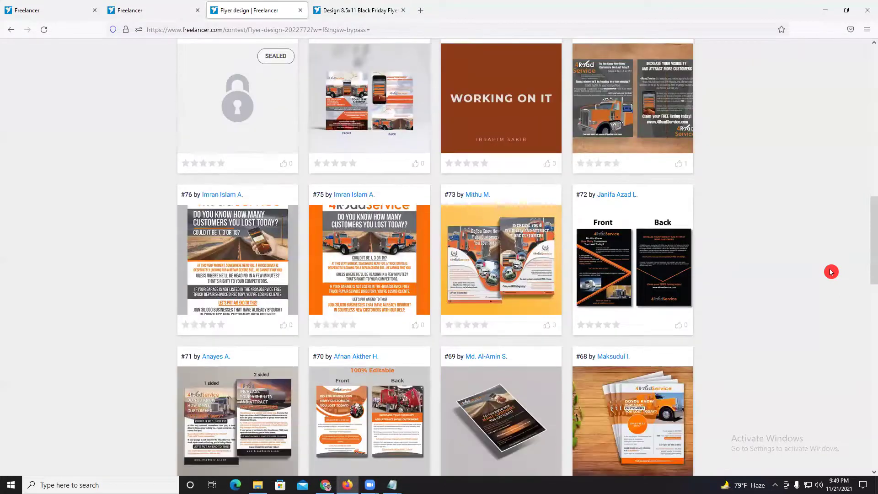
scroll(831, 272, up, 6)
scroll(831, 270, up, 7)
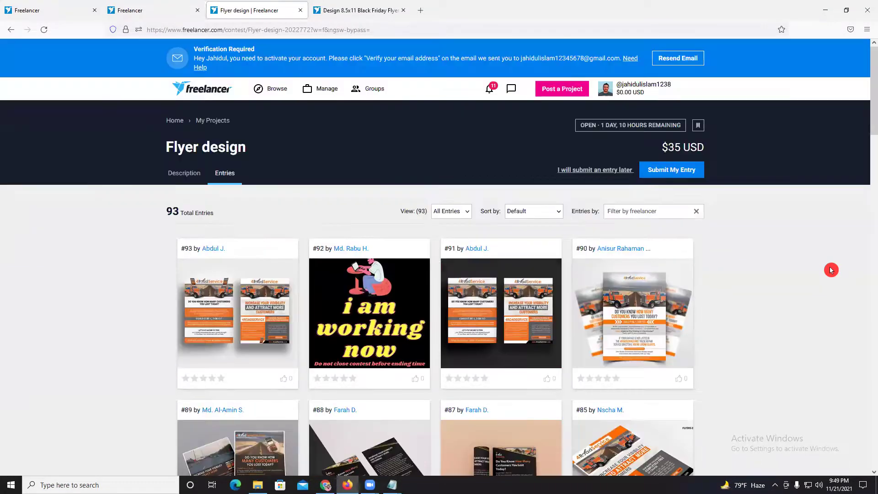
click(194, 175)
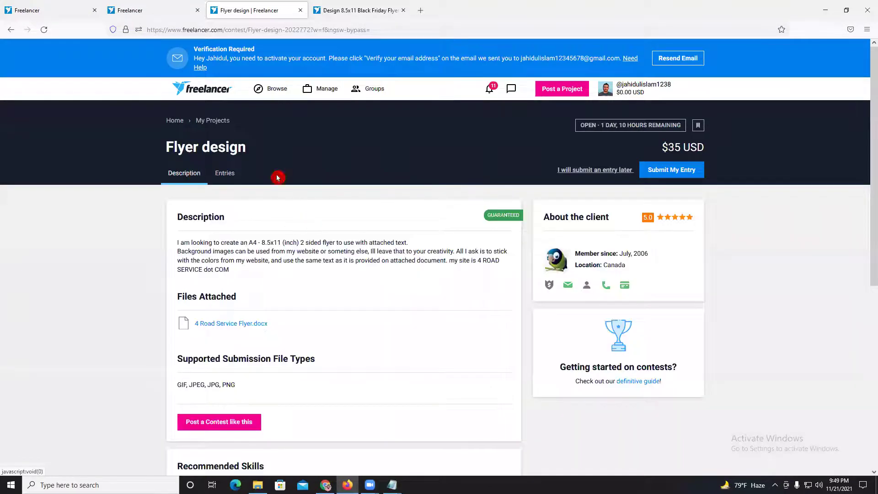
- Replace 'flyer' with 'business card' in the contest search box
click(122, 9)
scroll(727, 313, down, 20)
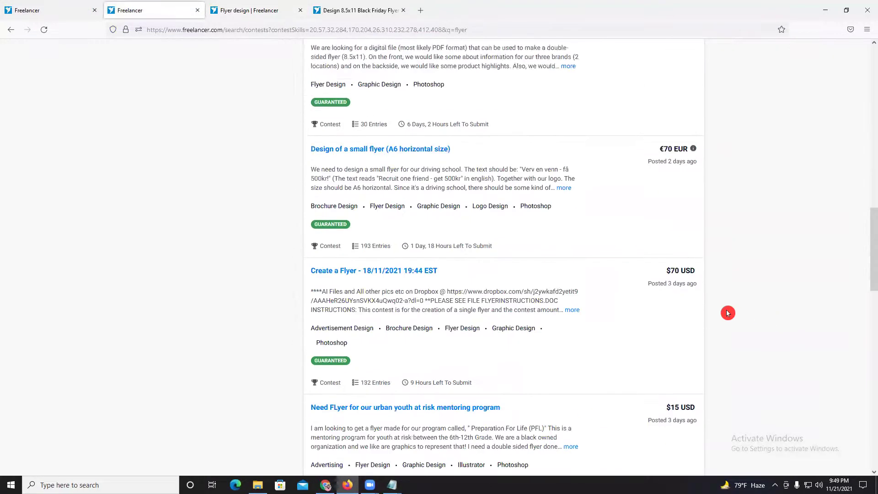
scroll(727, 313, down, 10)
scroll(728, 307, up, 10)
drag(869, 325, 867, 9)
drag(256, 130, 159, 131)
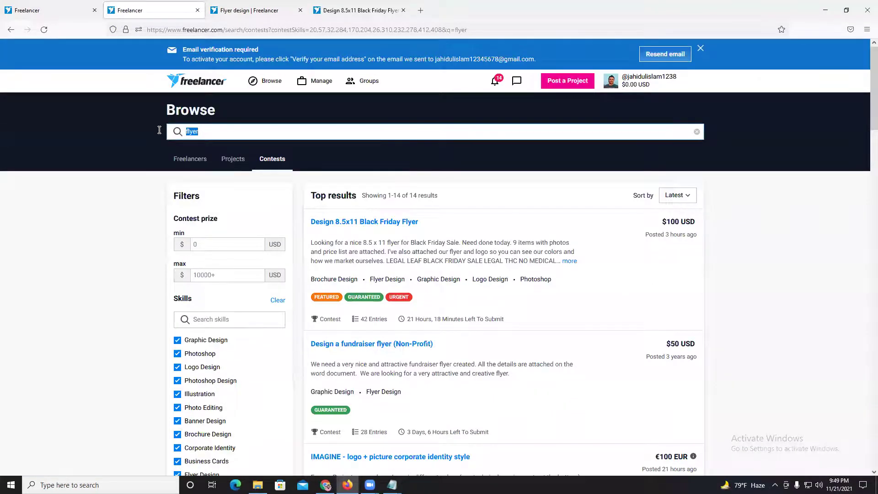
text(busi)
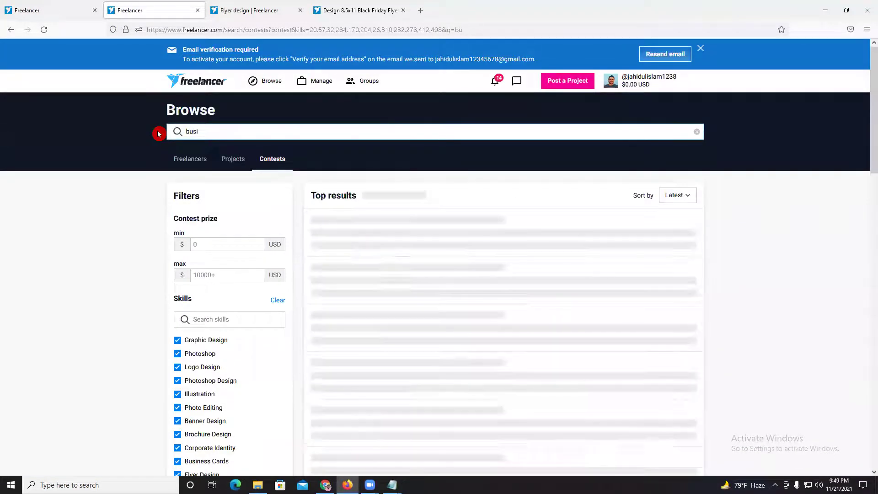
text(ness card)
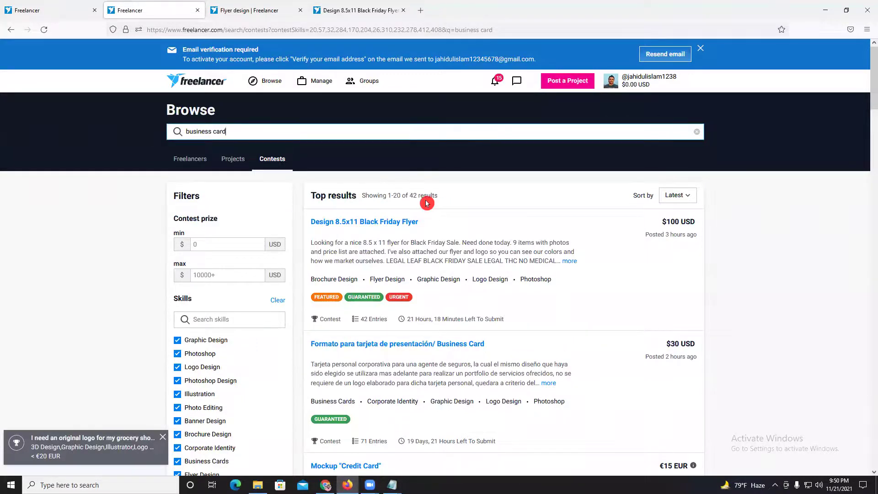
- Open the Business card design contest in a new tab and switch to it
scroll(420, 196, down, 3)
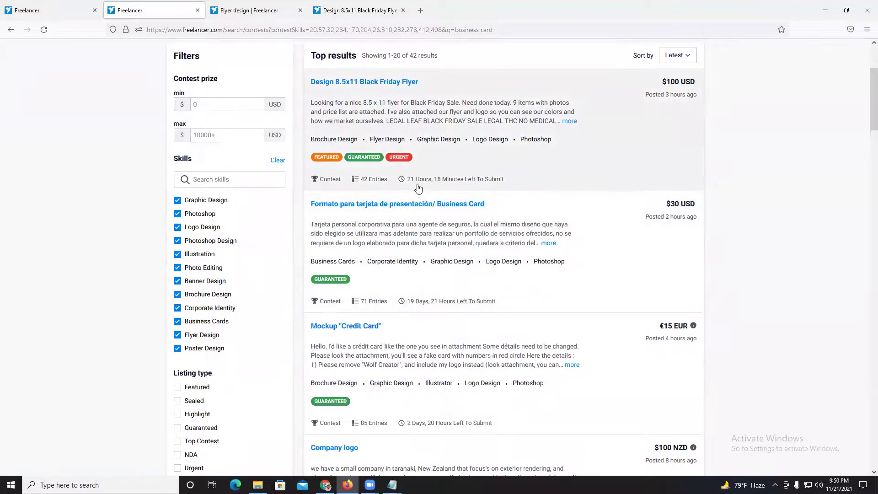
scroll(421, 187, down, 2)
scroll(417, 188, down, 1)
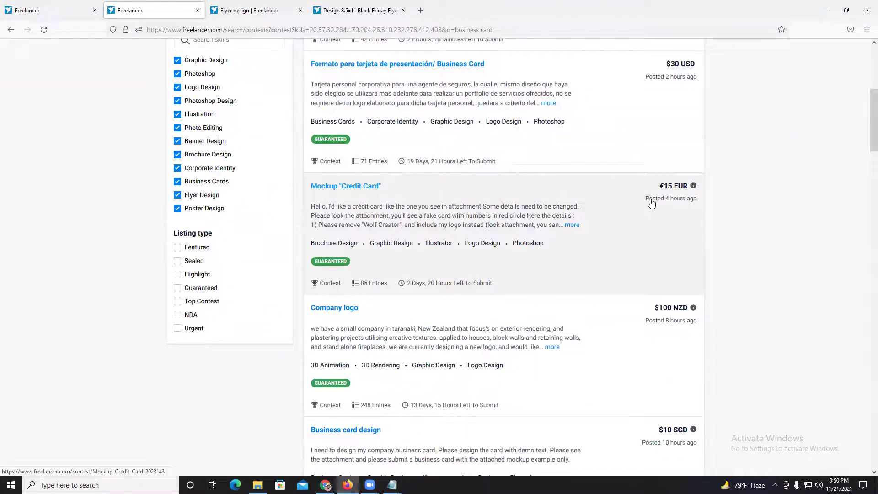
scroll(553, 200, down, 2)
scroll(549, 202, down, 2)
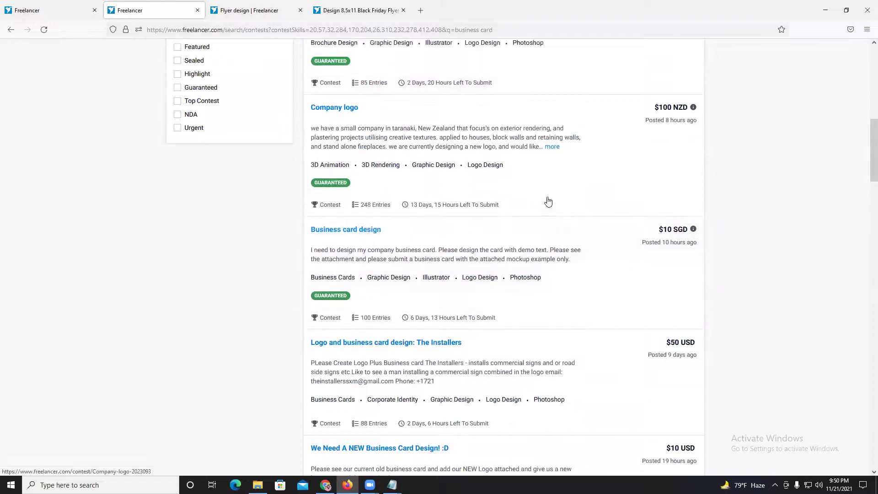
scroll(548, 202, up, 1)
scroll(473, 182, down, 2)
right_click(412, 164)
click(429, 173)
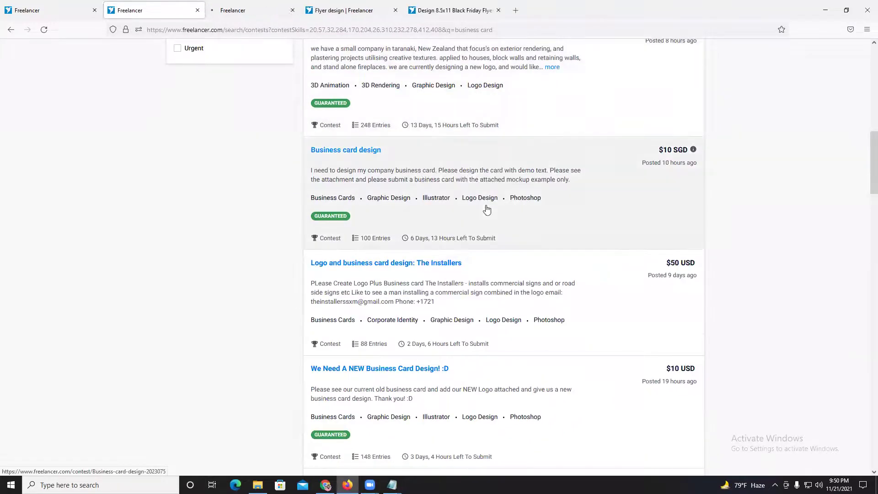
click(255, 7)
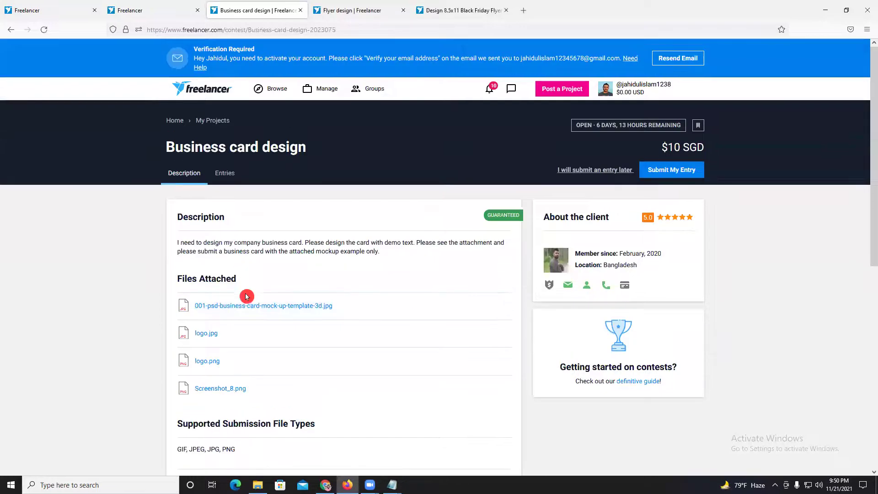
- Preview the business card mock-up, then step through logo.jpg, logo.png and Screenshot_8.png
click(244, 307)
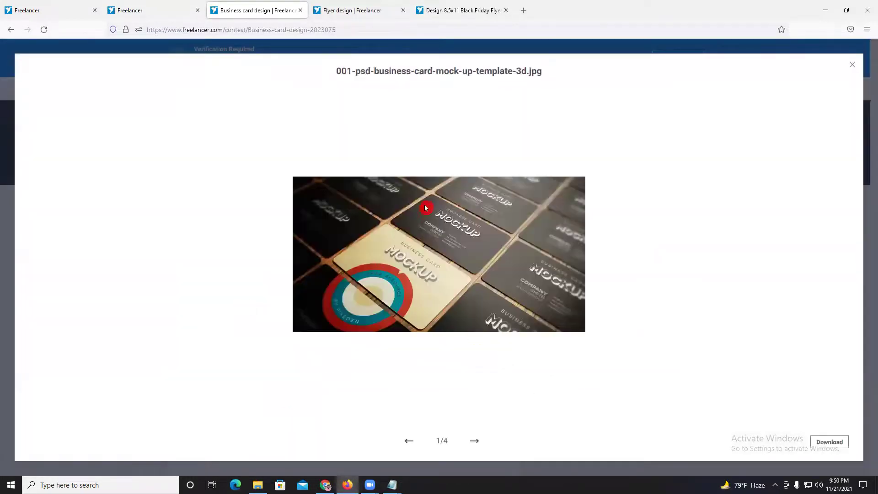
click(479, 437)
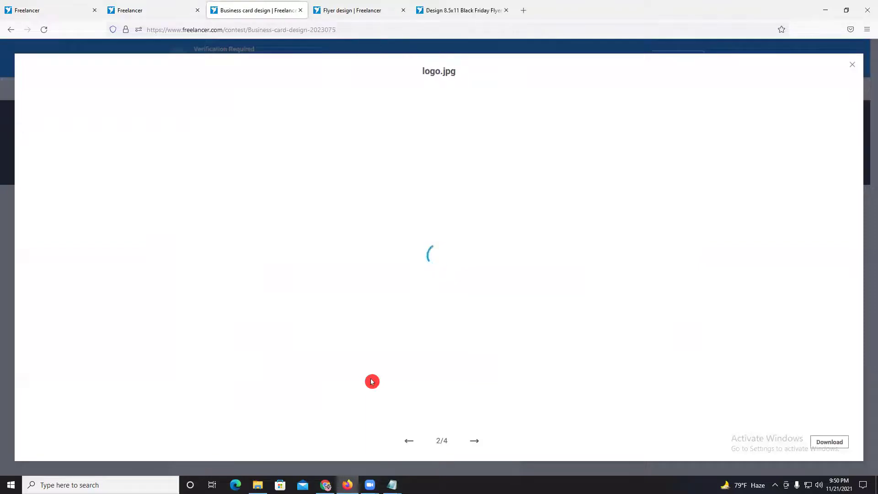
click(411, 437)
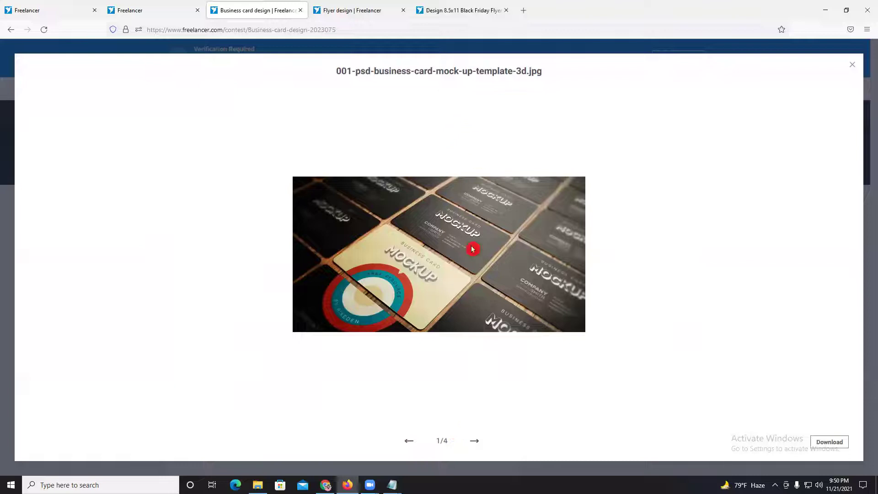
click(477, 431)
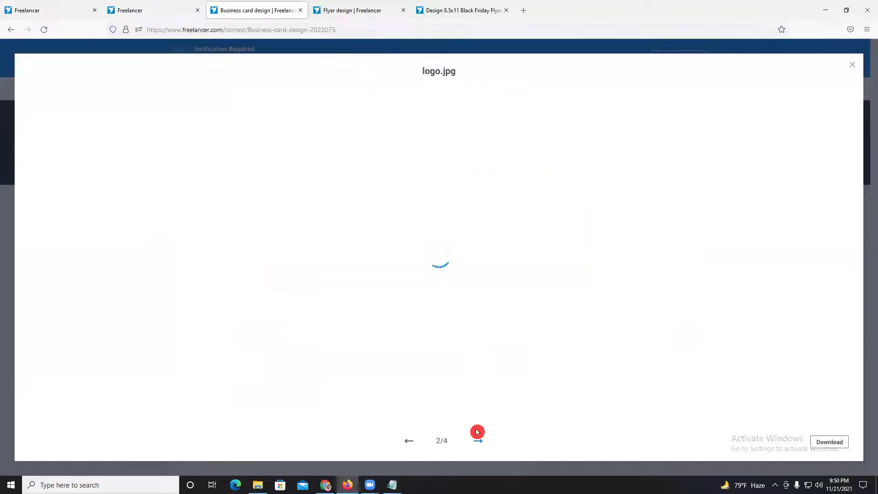
click(477, 432)
click(477, 432)
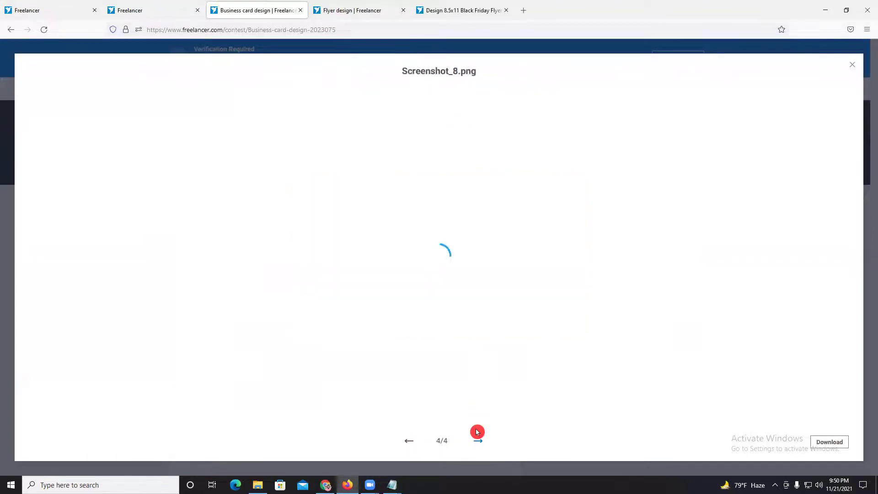
click(477, 432)
click(477, 432)
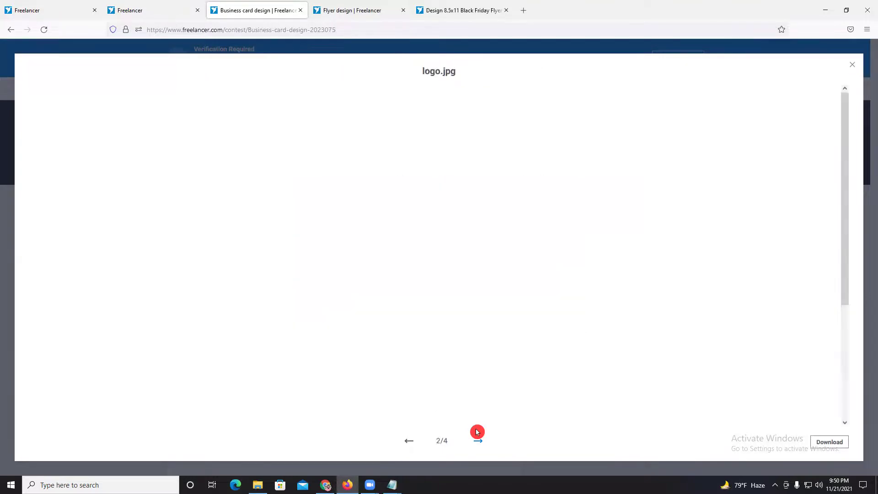
- Flip between logo.jpg and logo.png, then close the attachment viewer
scroll(503, 297, down, 3)
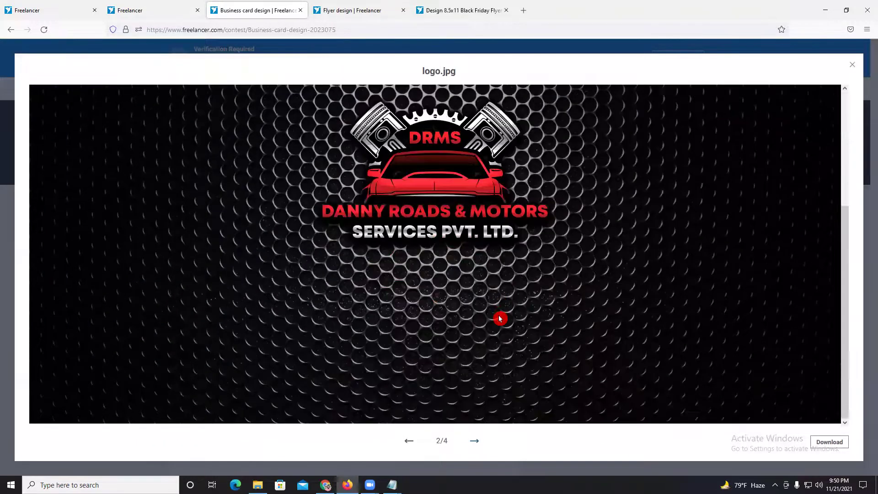
scroll(500, 319, up, 3)
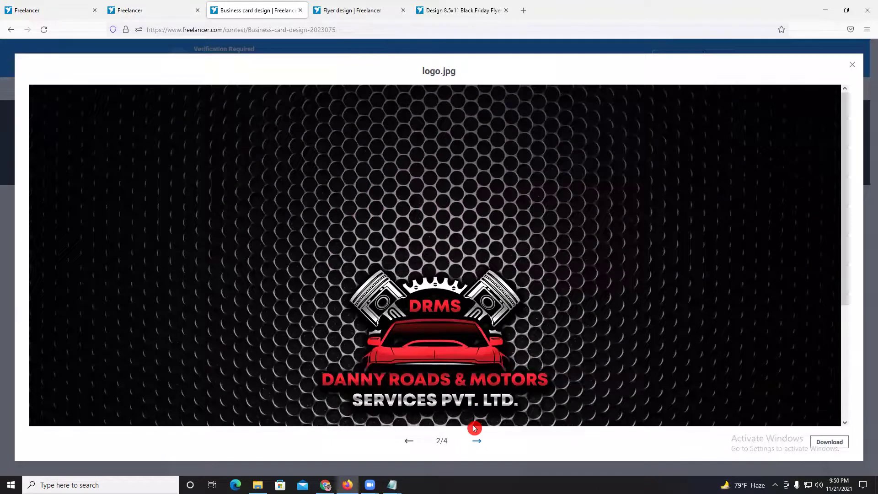
click(476, 432)
scroll(480, 379, down, 3)
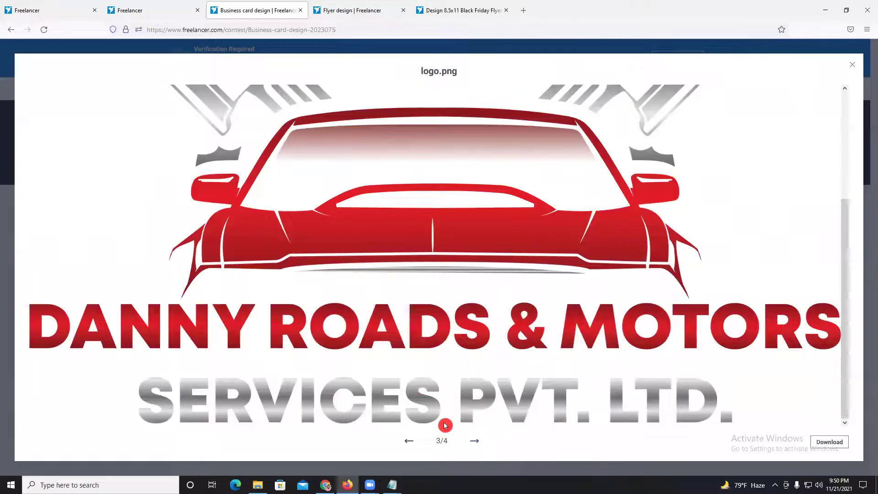
key(Left)
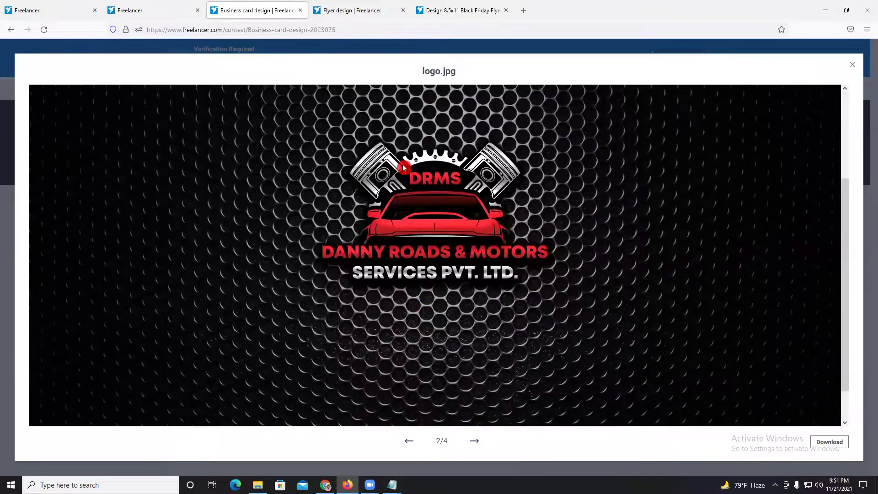
scroll(497, 361, down, 3)
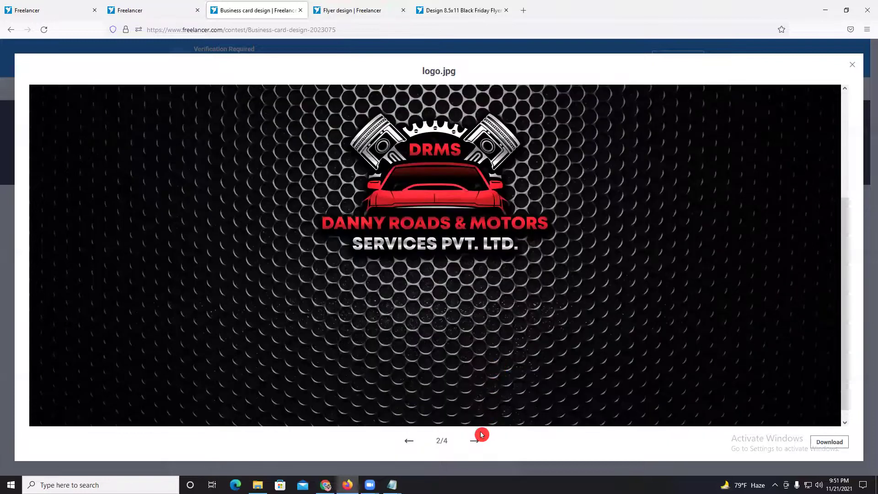
click(475, 438)
scroll(455, 229, up, 3)
scroll(428, 288, down, 3)
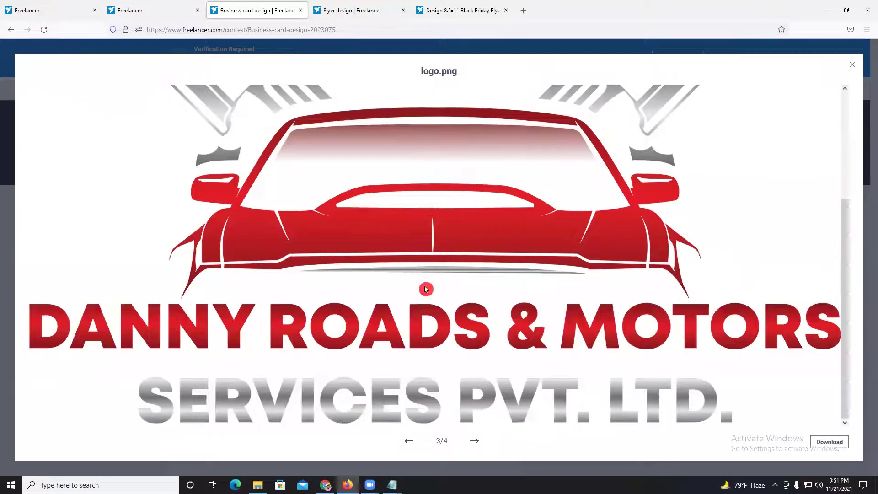
key(Left)
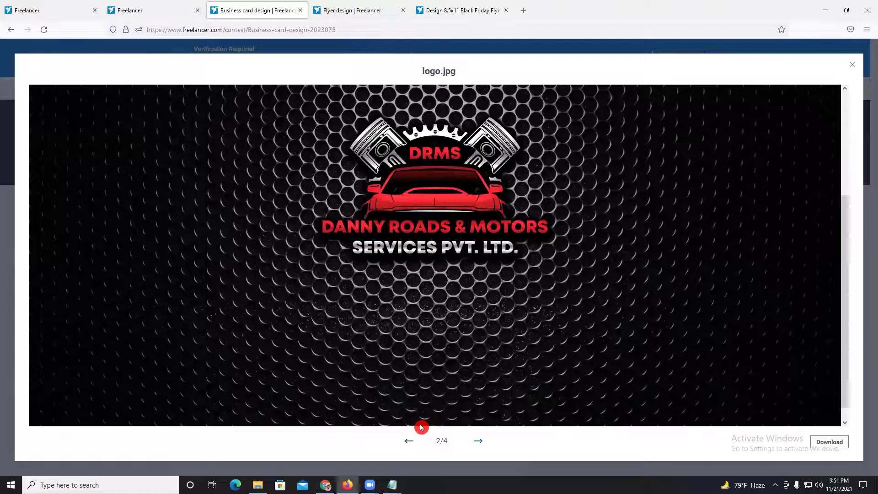
key(Right)
key(Right)
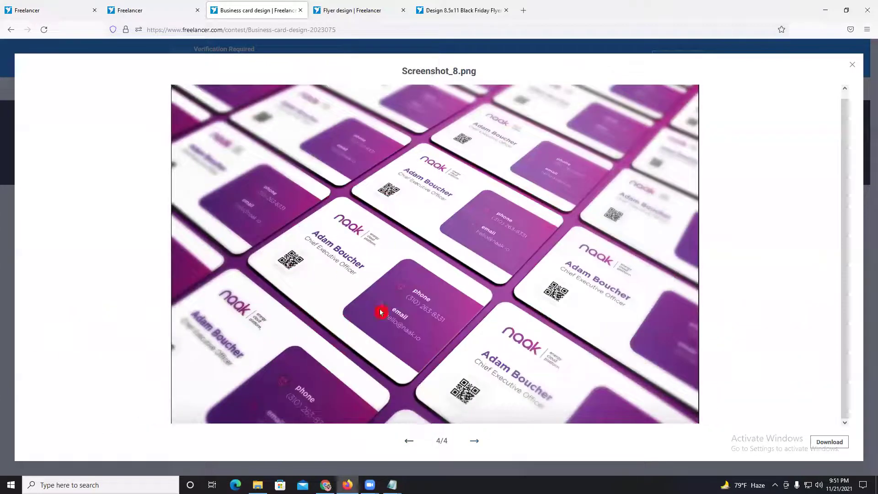
click(853, 67)
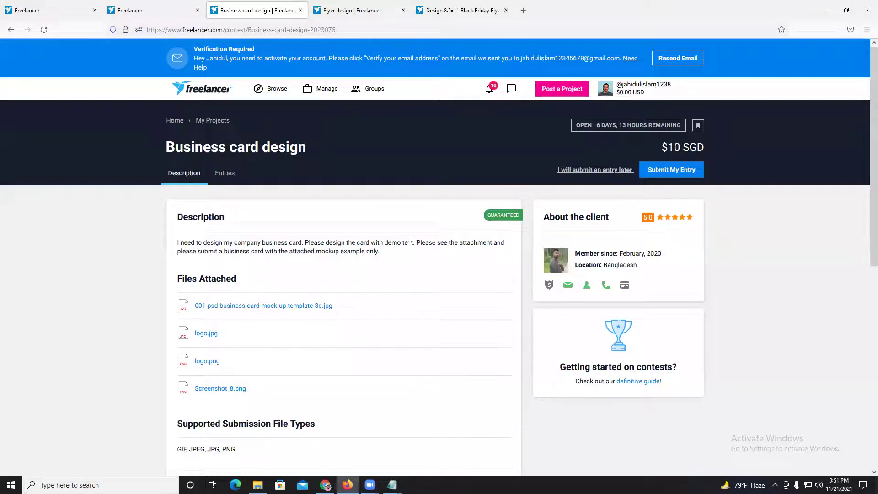
click(589, 262)
- Highlight and deselect the prize amount and the About the client heading
mouse_move(667, 219)
drag(703, 146, 717, 147)
click(713, 147)
drag(544, 216, 608, 218)
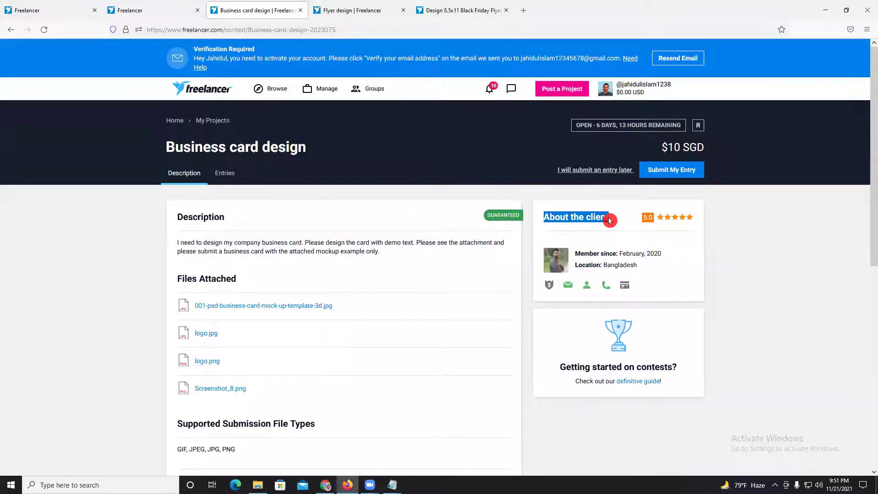
click(605, 218)
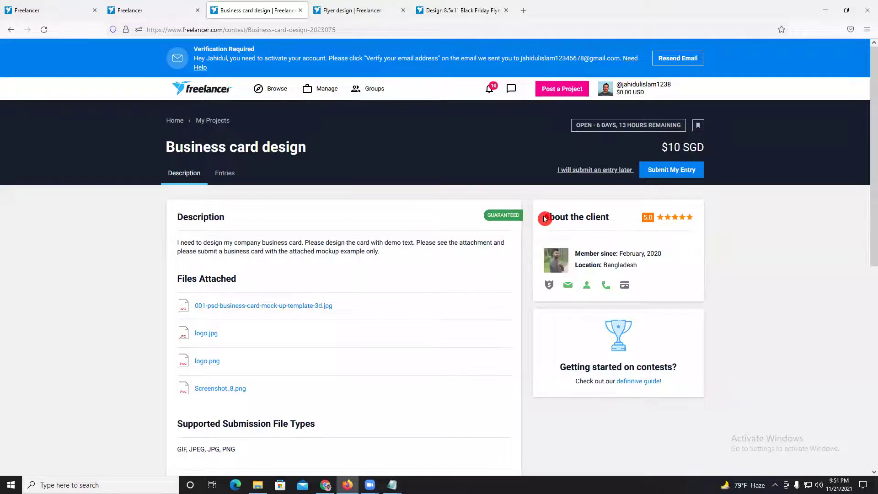
drag(547, 217, 608, 217)
click(606, 217)
- Glance at the other contest tabs, copy the $10 SGD prize, and open a new browser tab
click(185, 8)
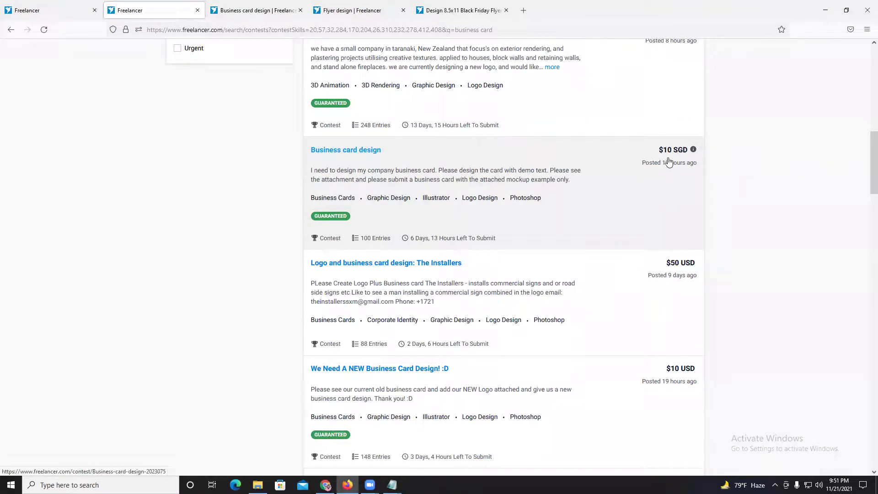
click(447, 10)
click(352, 10)
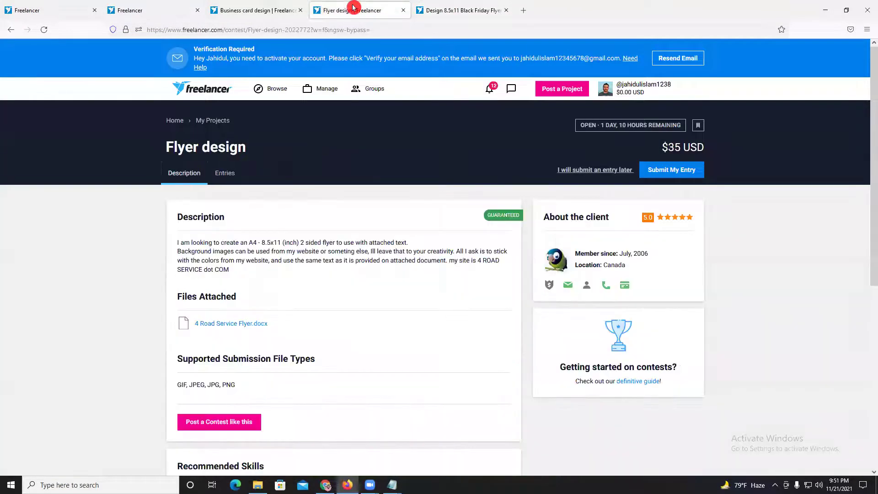
click(288, 9)
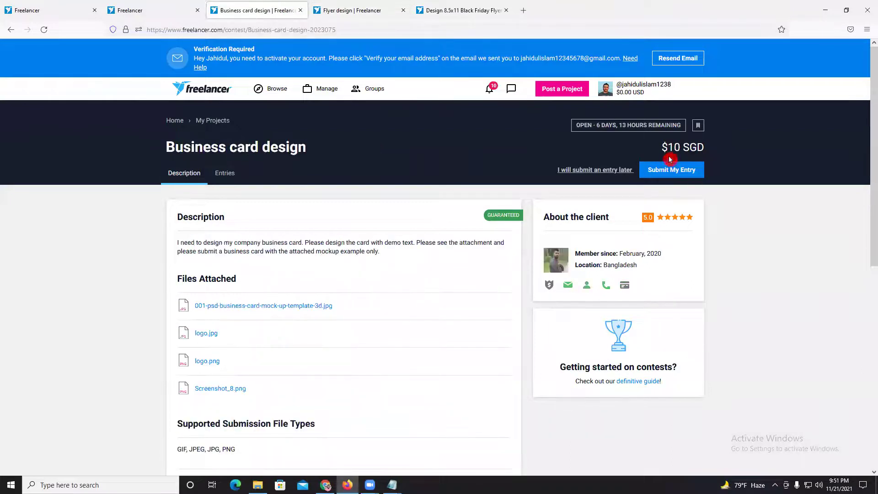
drag(669, 147, 713, 148)
right_click(682, 148)
click(700, 156)
click(524, 11)
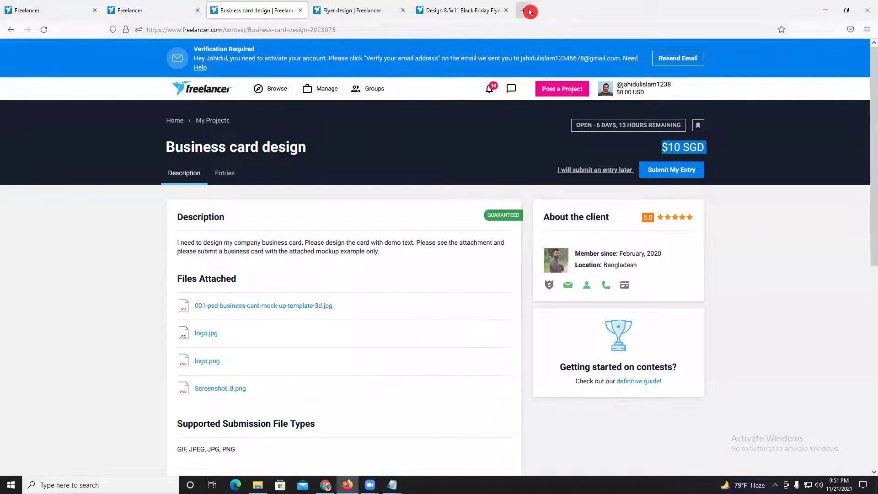
click(467, 58)
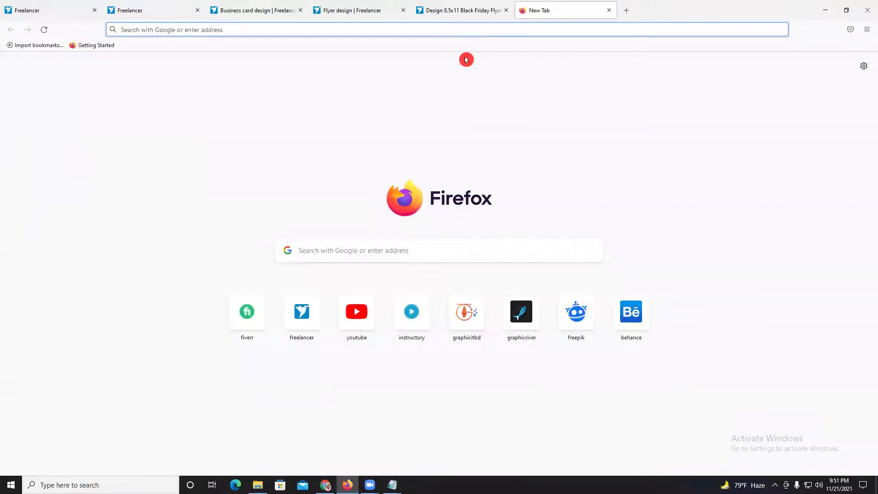
- Search Google for '10 sgd to usd' and read the 7.34 USD conversion result
key(ctrl+v)
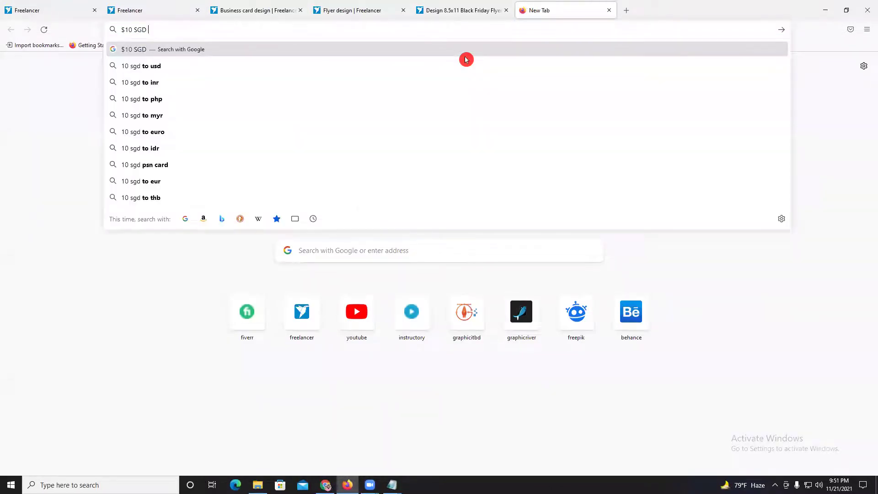
click(193, 67)
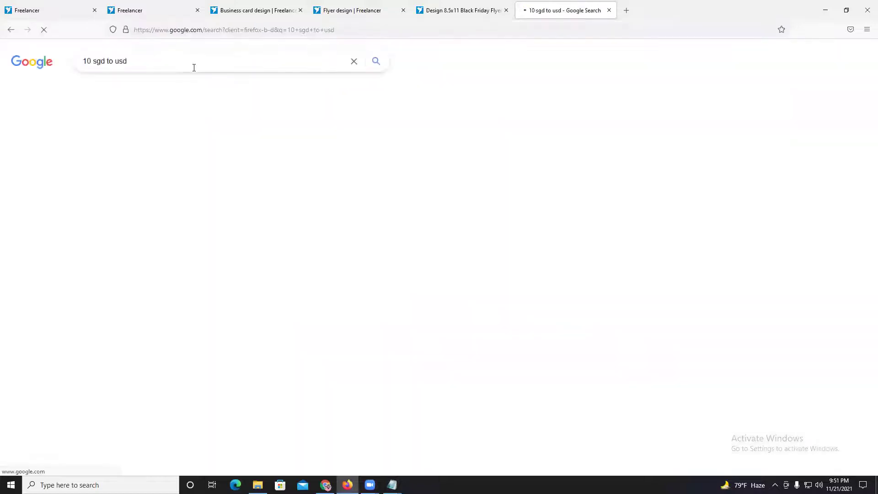
click(80, 152)
drag(84, 151, 106, 151)
click(118, 166)
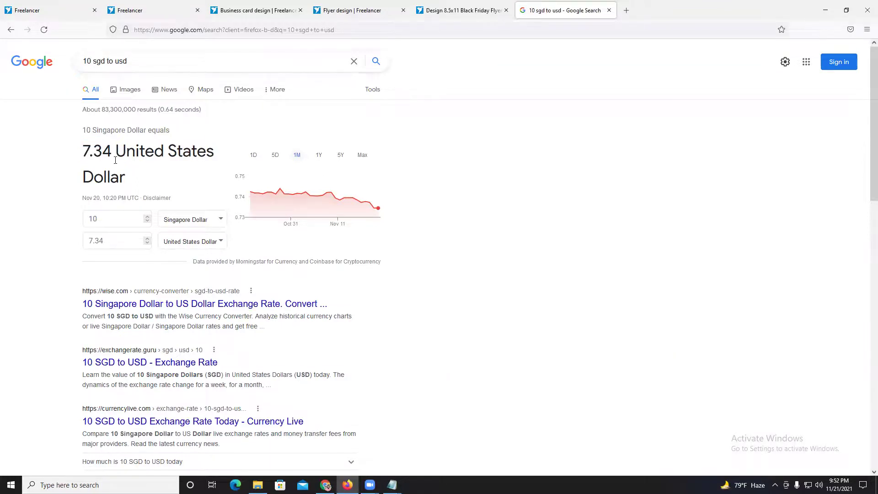
drag(88, 151, 81, 154)
click(86, 152)
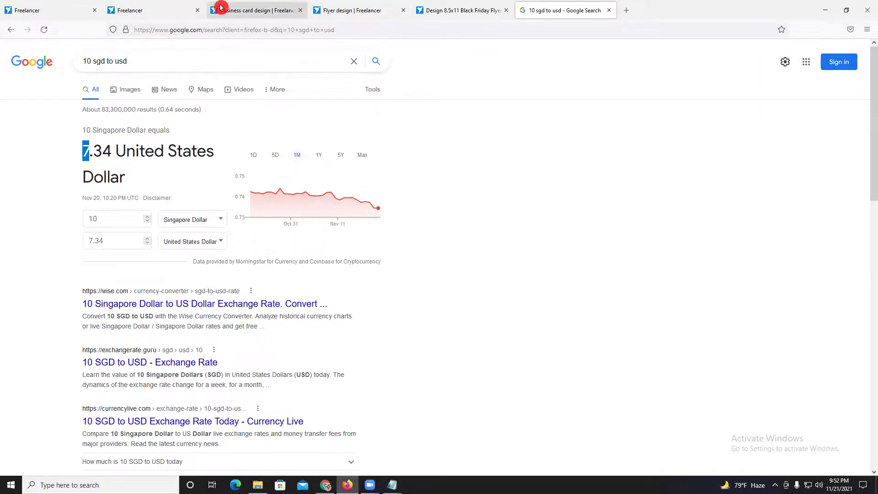
click(186, 10)
- Revisit the conversion and contest search tabs, then return to Business card design
click(723, 202)
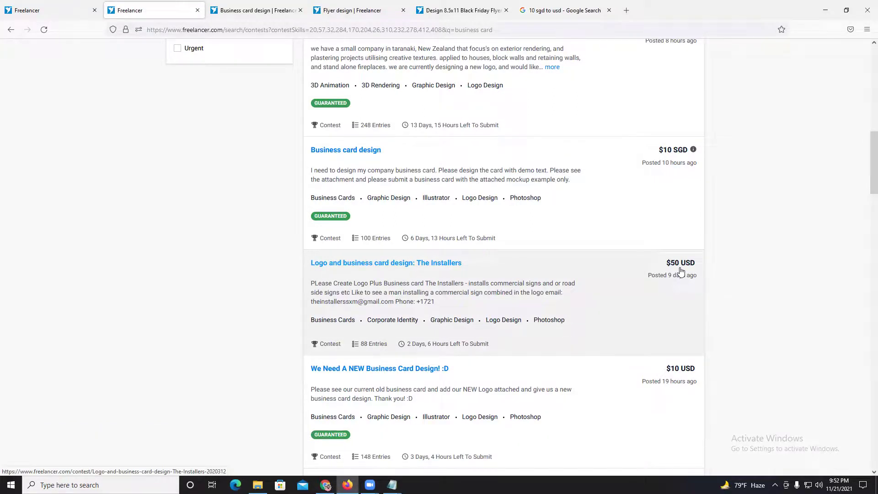
click(563, 10)
click(153, 11)
scroll(693, 277, up, 5)
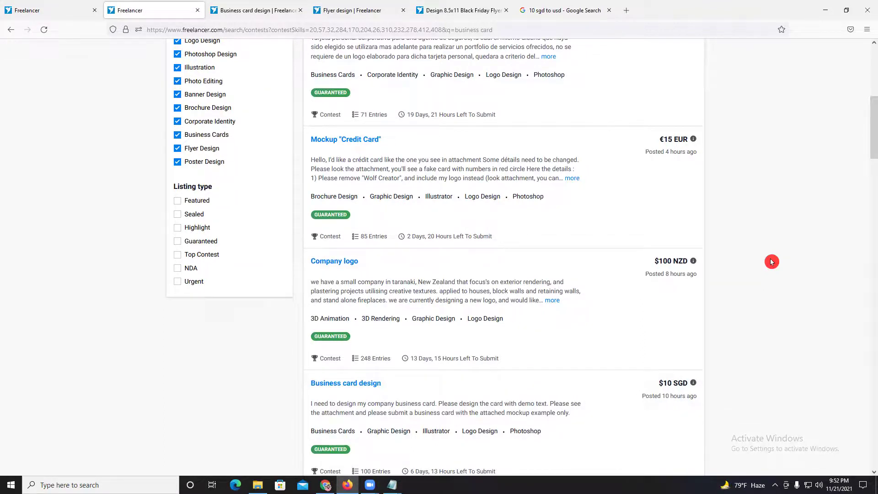
click(286, 10)
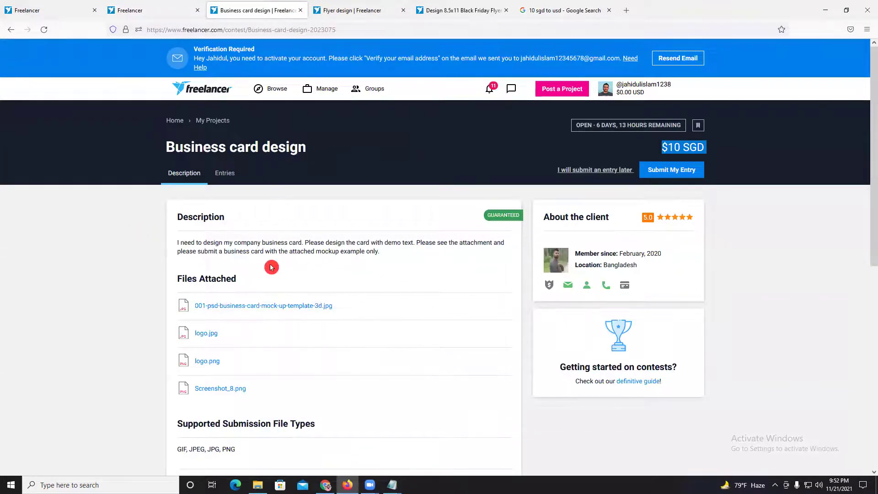
- Scroll through the contest's submitted entries, then start submitting a new entry
click(230, 179)
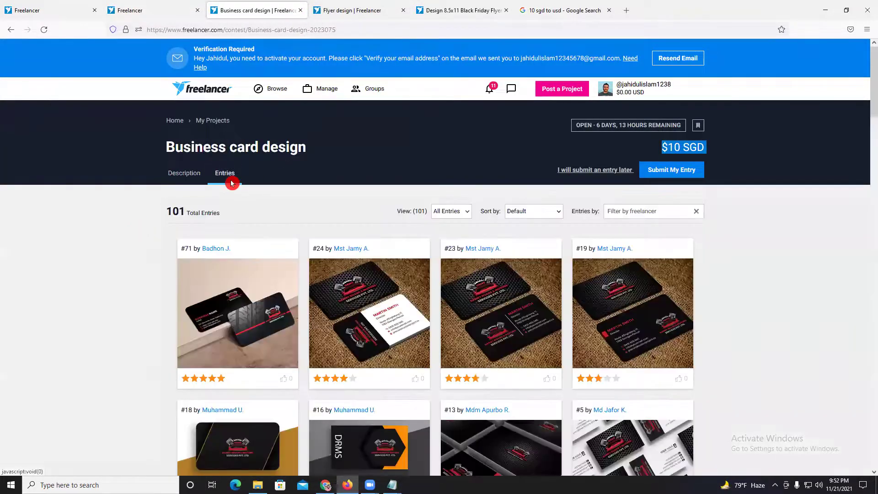
scroll(48, 287, down, 4)
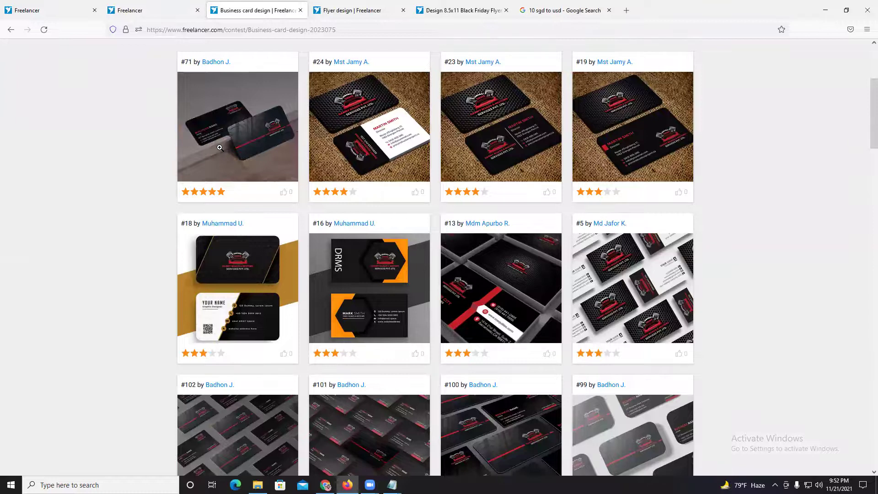
scroll(220, 147, down, 7)
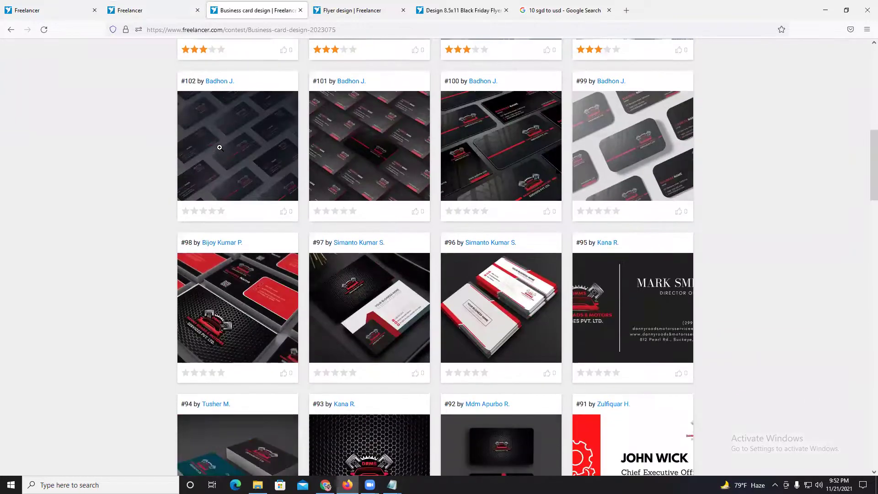
scroll(222, 145, up, 11)
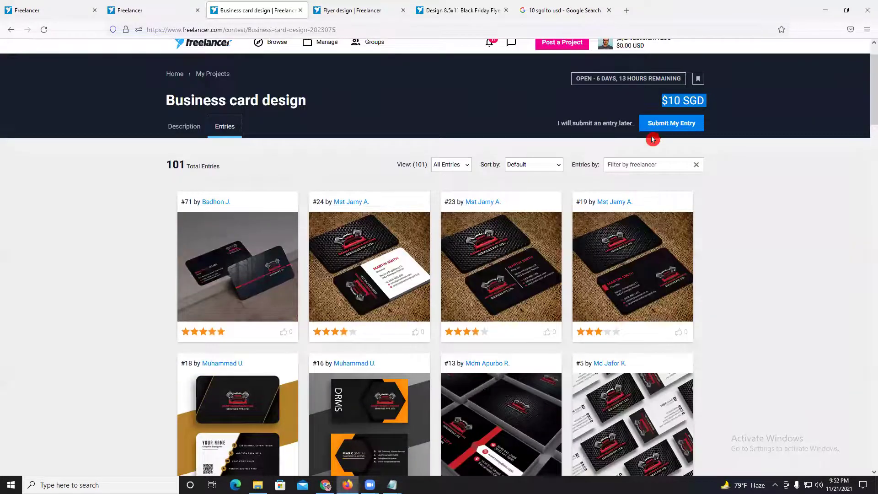
click(346, 168)
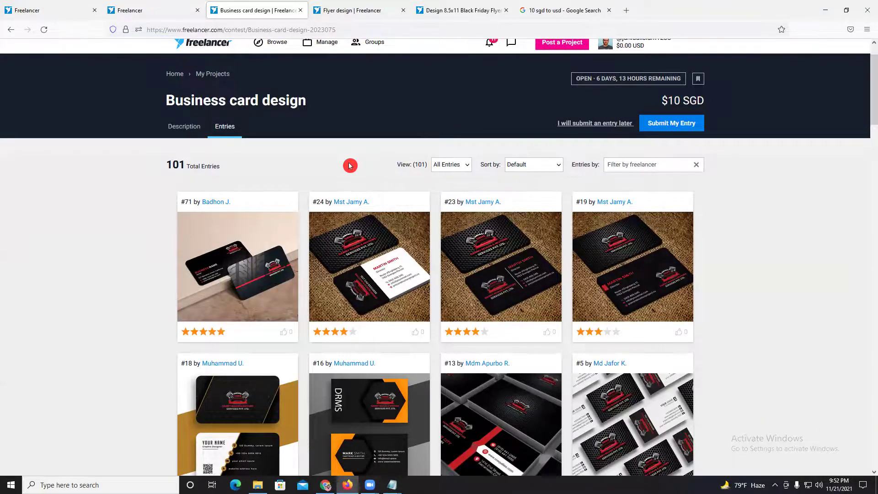
click(676, 129)
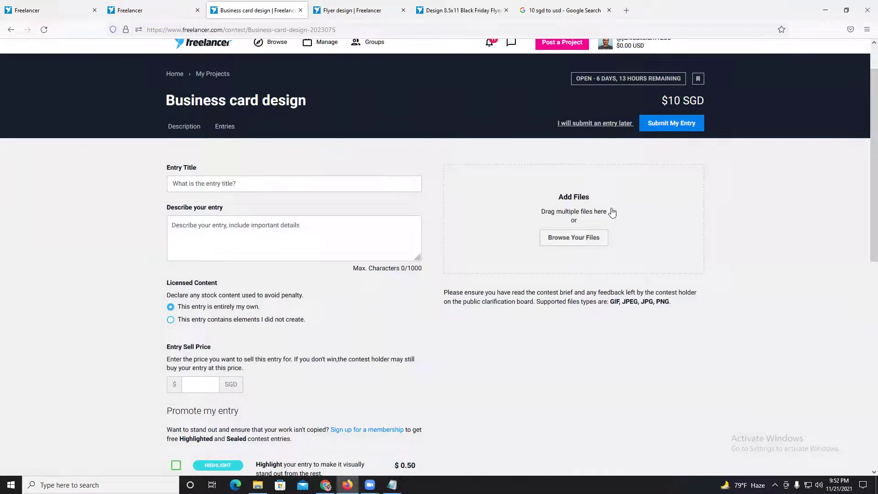
- Upload the furniture banner image as 619a6b629d56c.jpg (478.10 KB) to the entry form
click(579, 241)
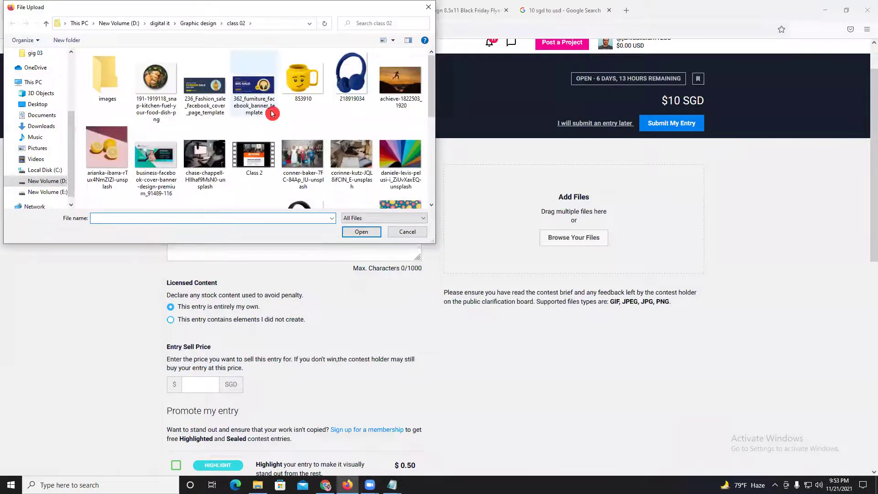
click(371, 233)
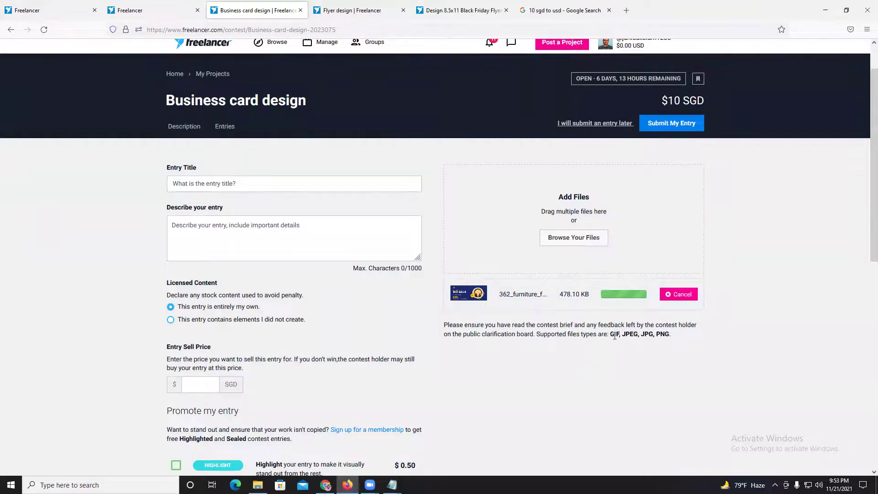
drag(609, 335, 674, 336)
click(674, 336)
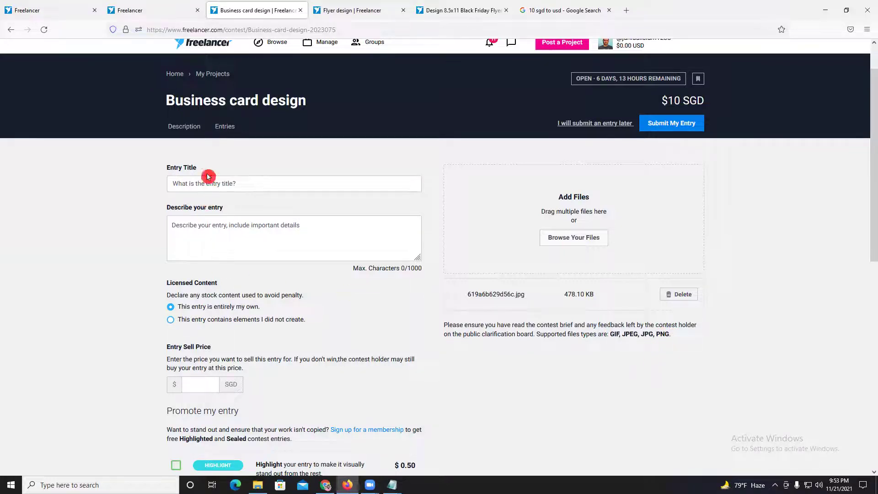
drag(172, 102, 309, 102)
click(239, 187)
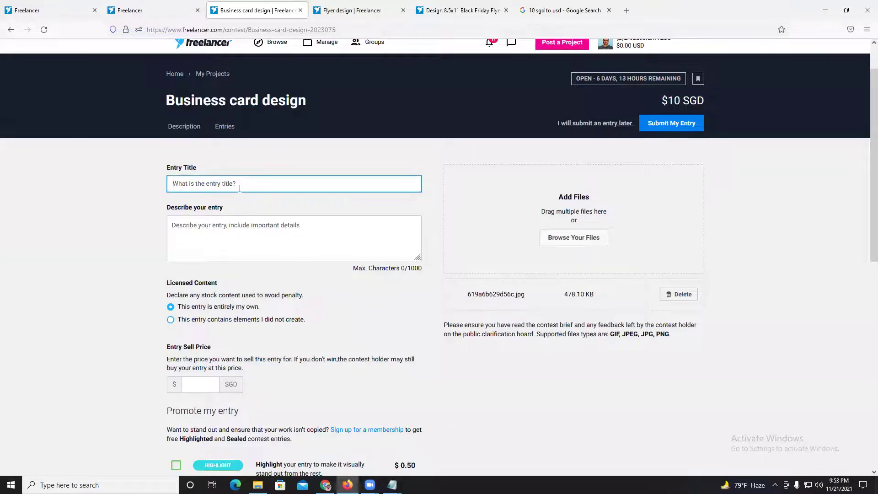
- Title the entry 'Business card design' and add a description inviting the client to request changes
key(ctrl+v)
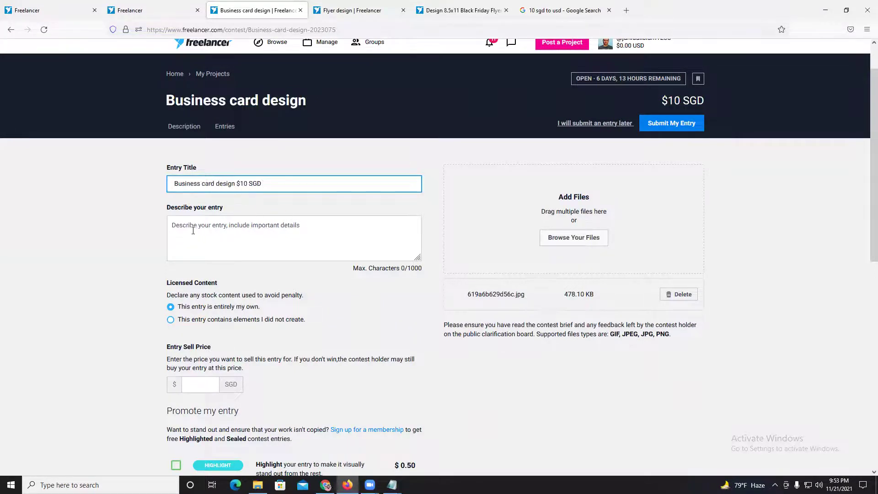
click(232, 226)
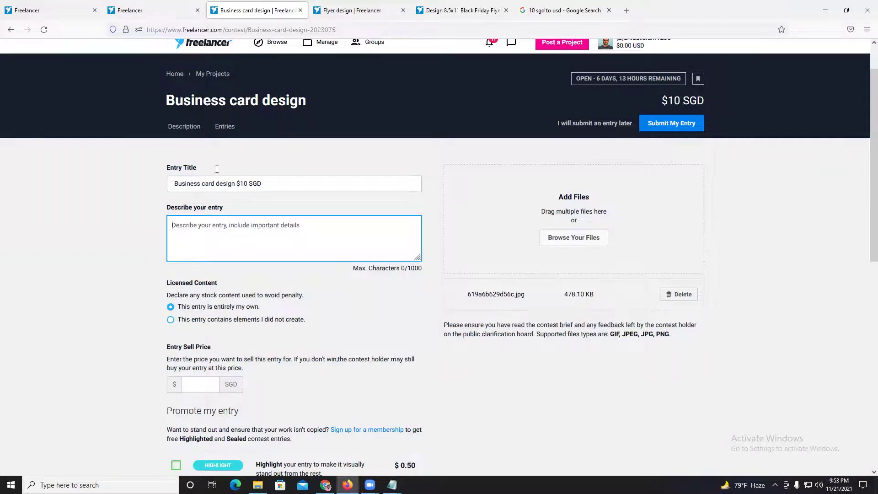
drag(235, 183, 275, 185)
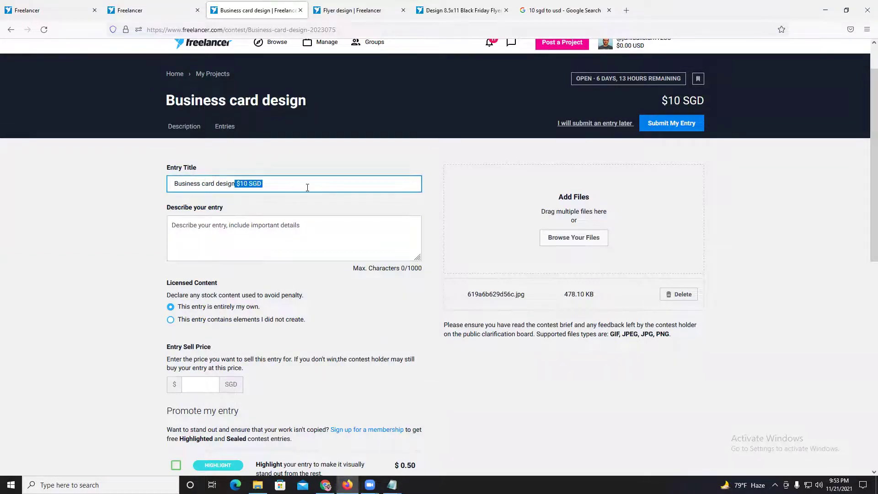
key(BackSpace)
click(272, 234)
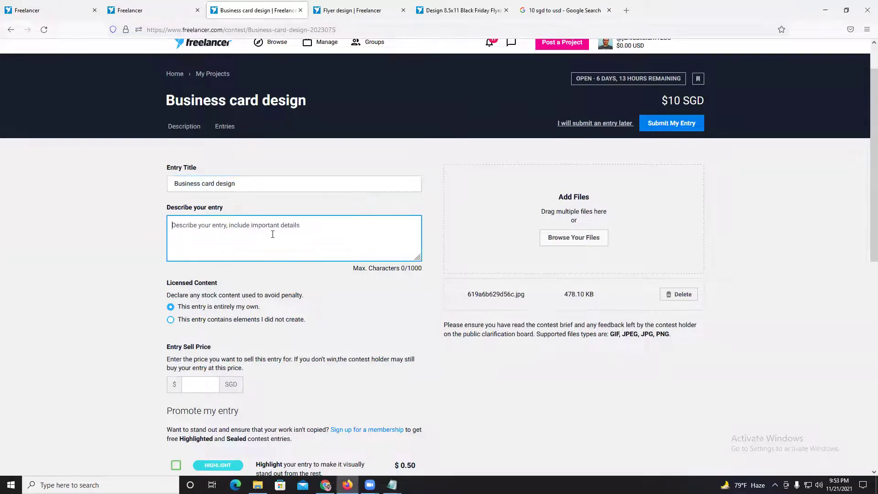
text(Pl)
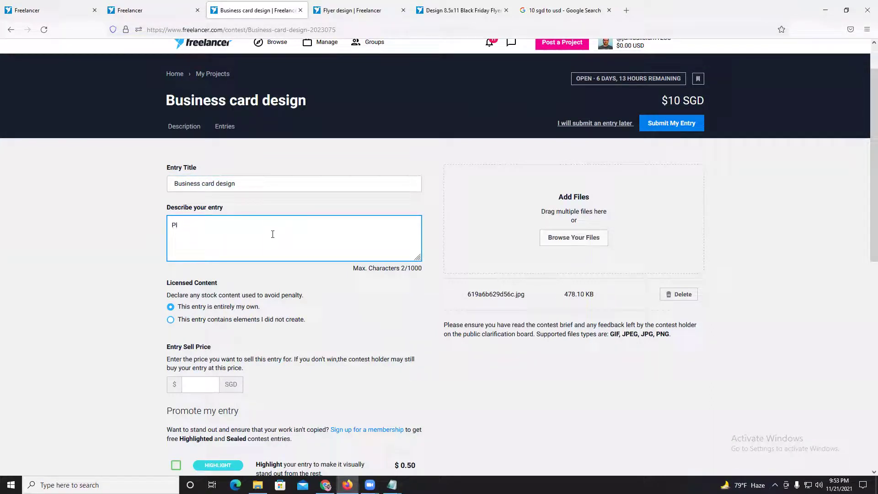
text(ease check this)
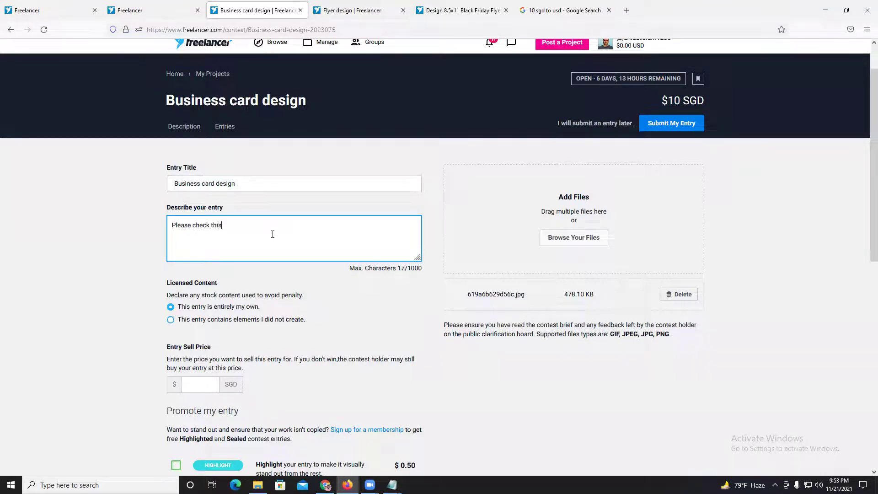
text(. If you need any change let me know. thanks)
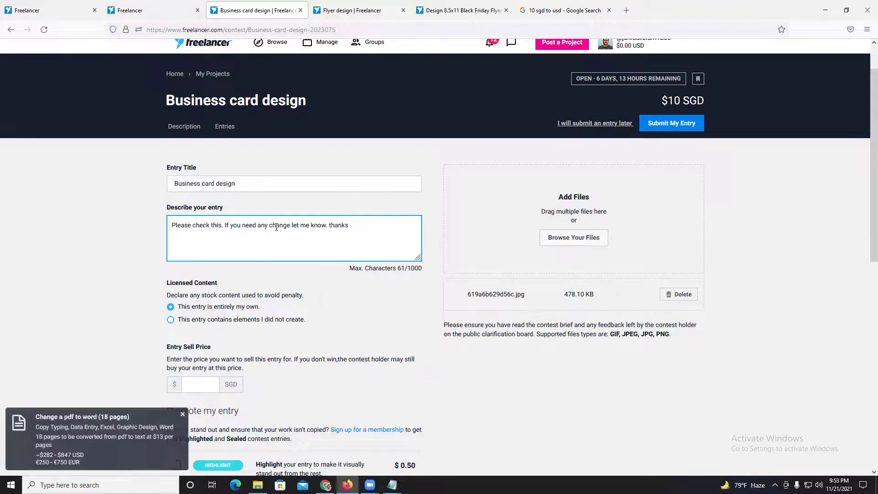
scroll(354, 224, down, 5)
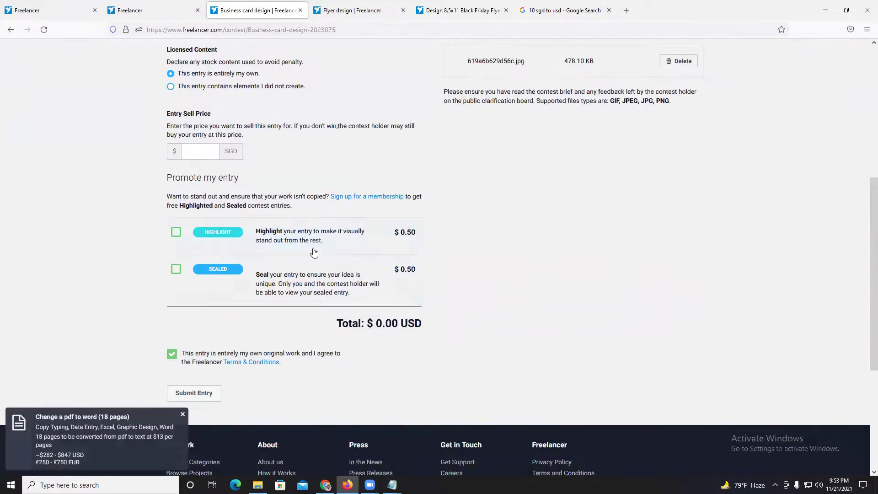
- Scroll through the entry form's lower fields toward the sell price box
drag(190, 126, 214, 126)
click(214, 126)
click(225, 141)
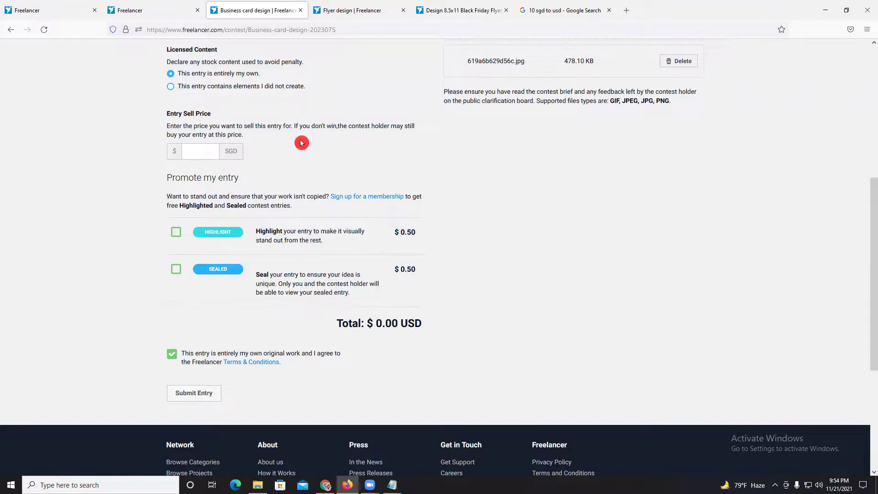
scroll(304, 119, up, 7)
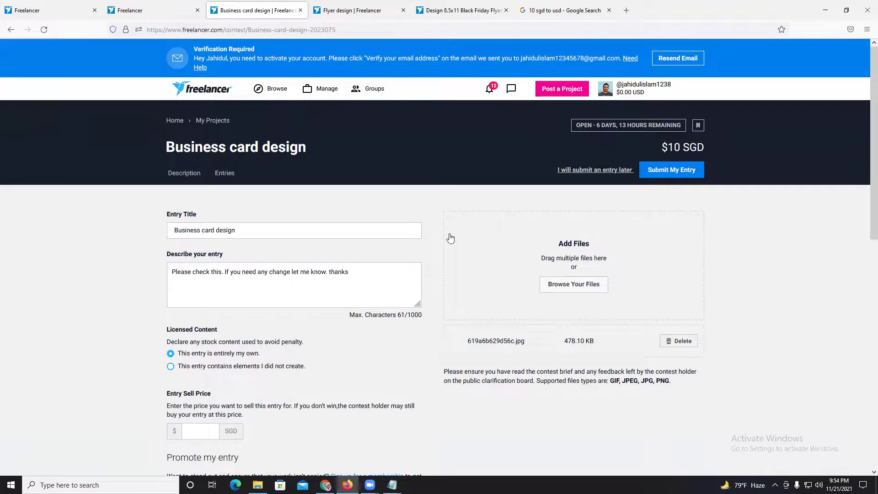
scroll(378, 189, down, 8)
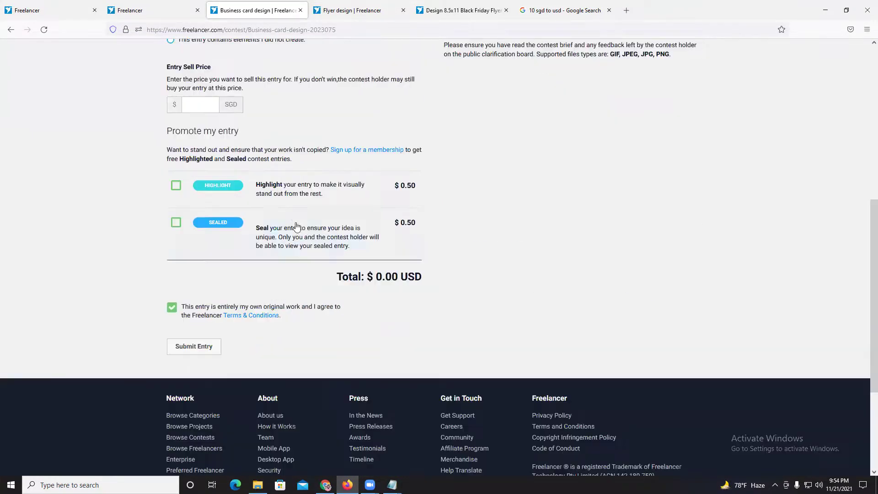
scroll(334, 220, up, 2)
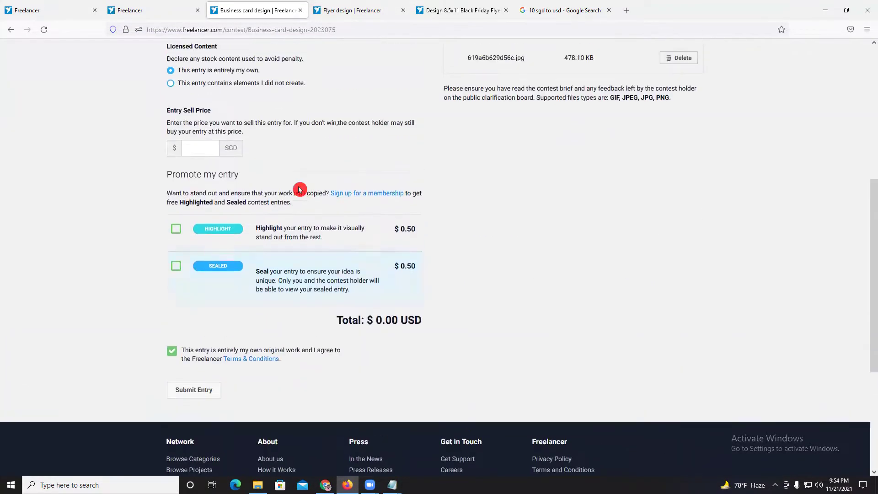
click(196, 151)
scroll(619, 233, up, 6)
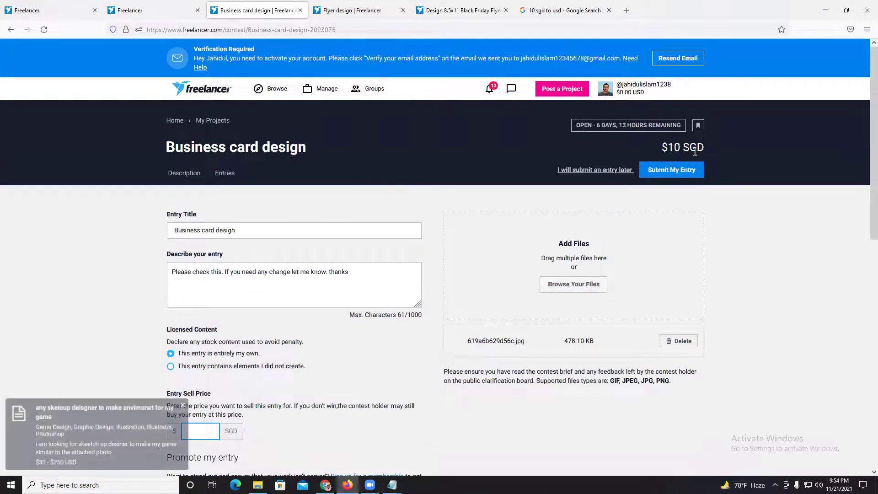
scroll(699, 158, down, 2)
scroll(698, 160, up, 2)
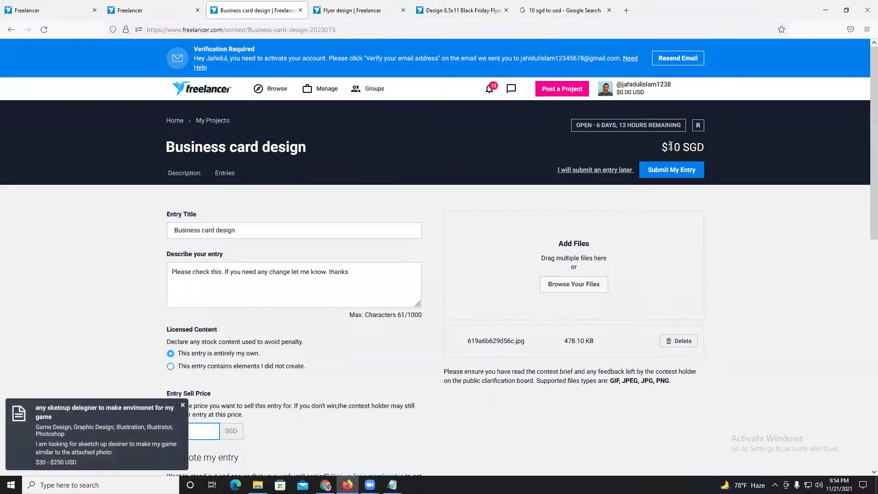
- Set the entry sell price to 10 SGD
scroll(670, 148, down, 1)
scroll(671, 148, down, 2)
scroll(670, 151, up, 3)
scroll(655, 206, down, 1)
drag(661, 100, 699, 101)
scroll(547, 194, down, 4)
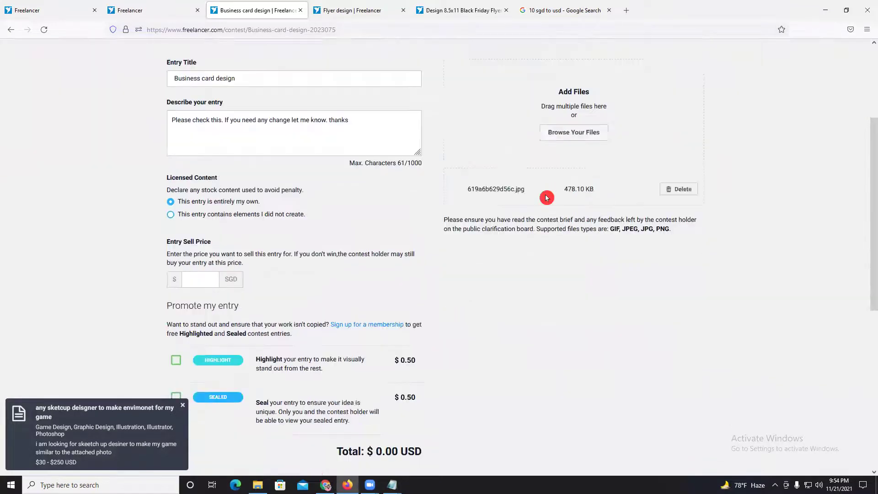
click(203, 199)
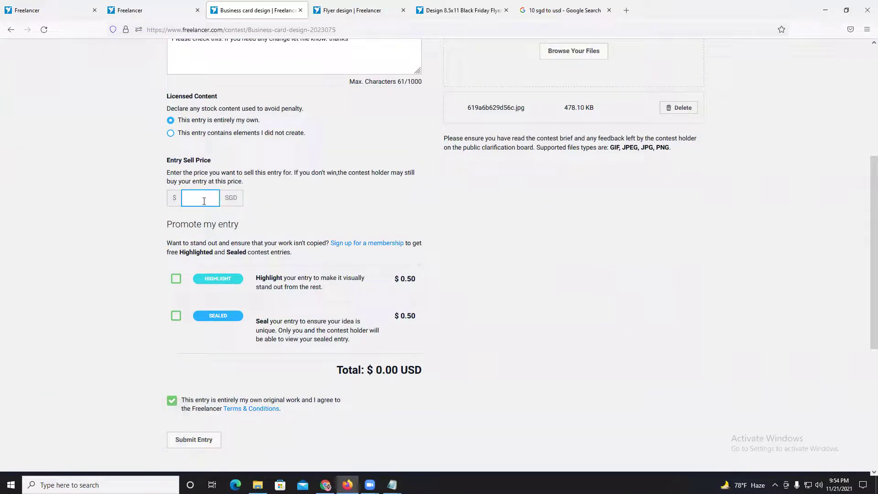
text(10)
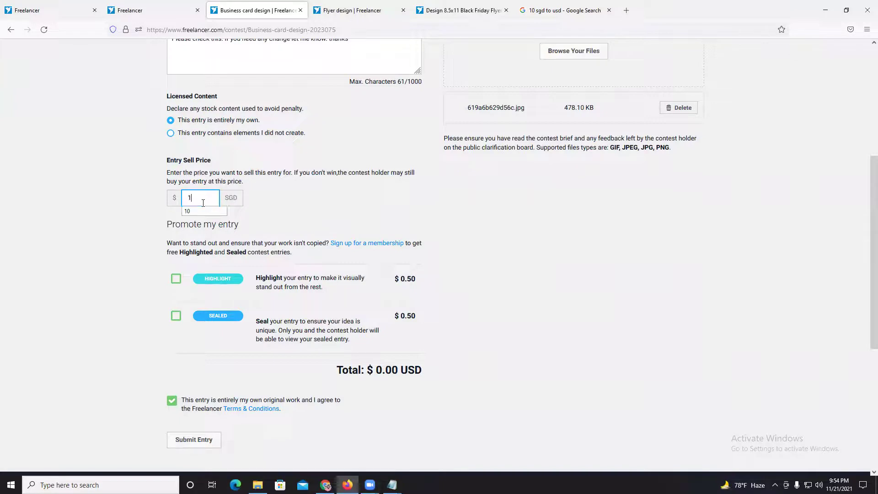
click(350, 208)
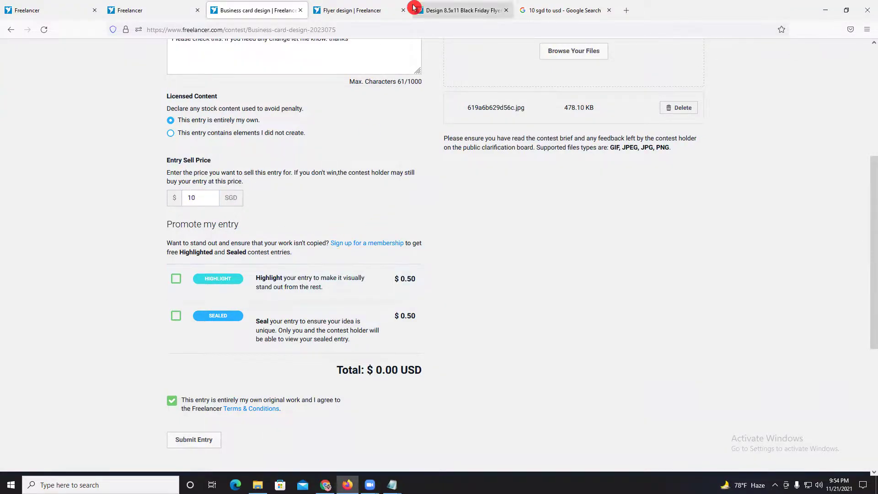
click(418, 9)
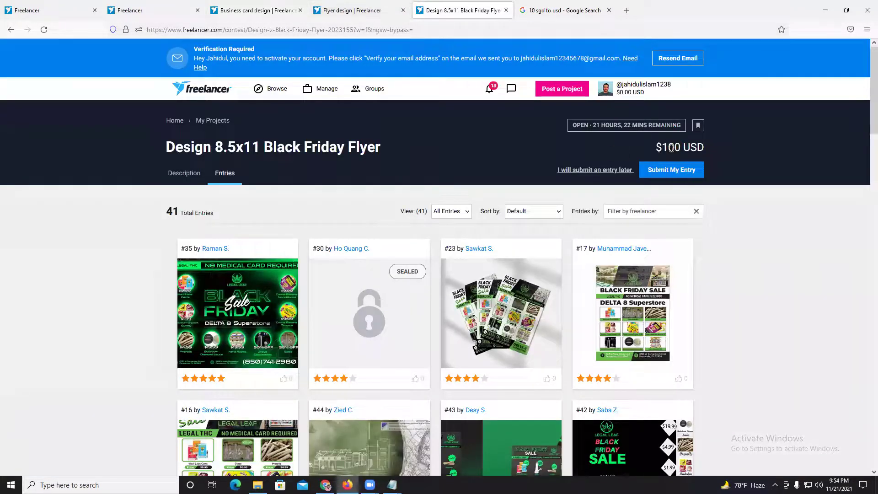
click(669, 169)
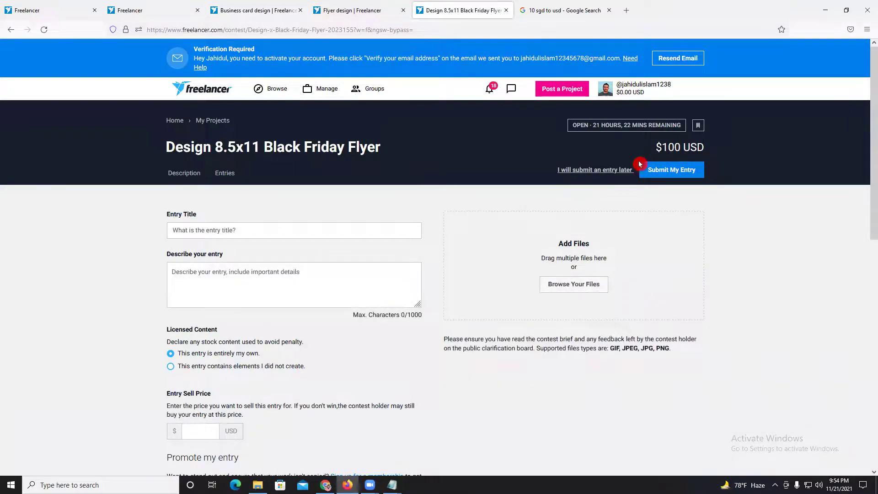
scroll(385, 196, down, 4)
scroll(385, 196, down, 3)
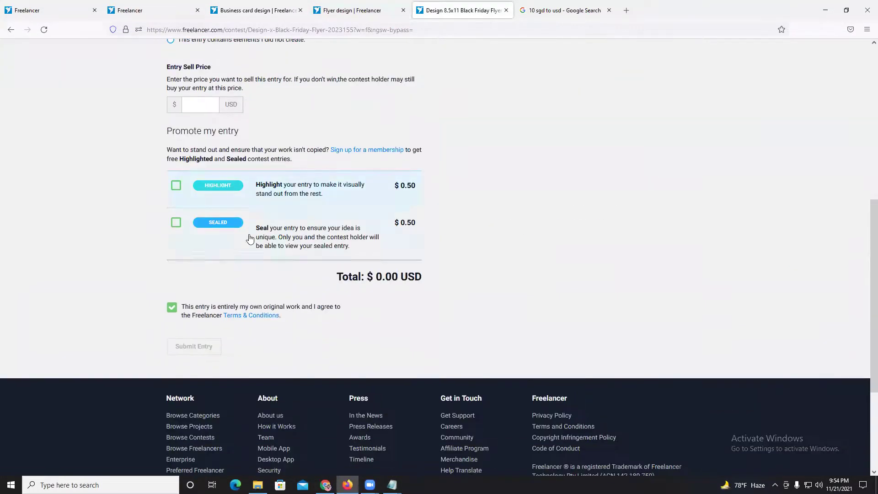
click(199, 106)
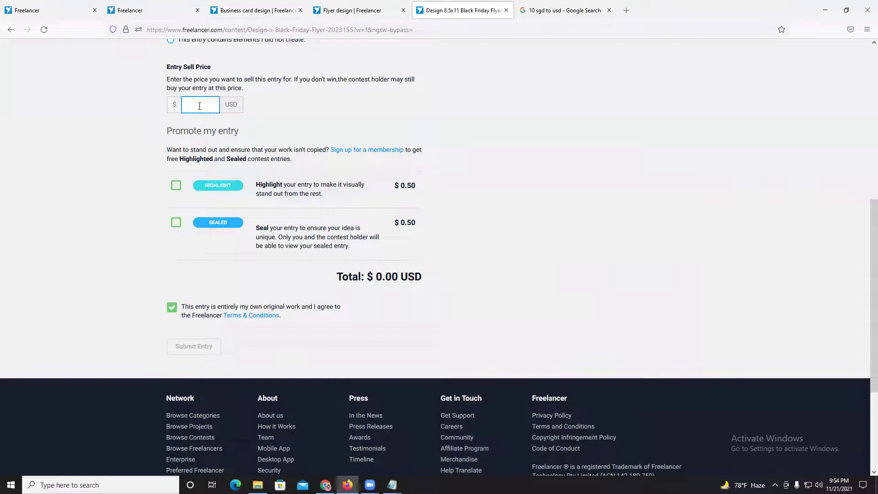
text(20)
key(BackSpace)
key(BackSpace)
text(\)
text(0)
click(121, 141)
click(241, 6)
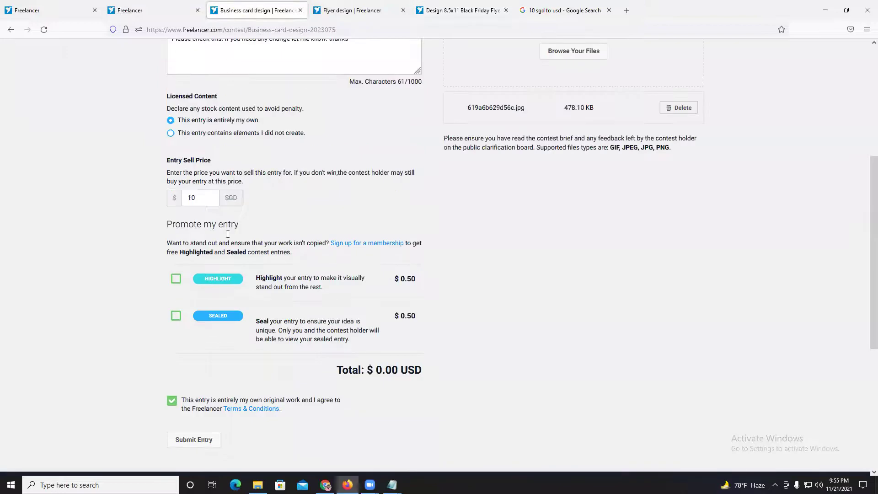
- Submit the business card entry and dismiss the Verification Required notice
scroll(164, 389, down, 2)
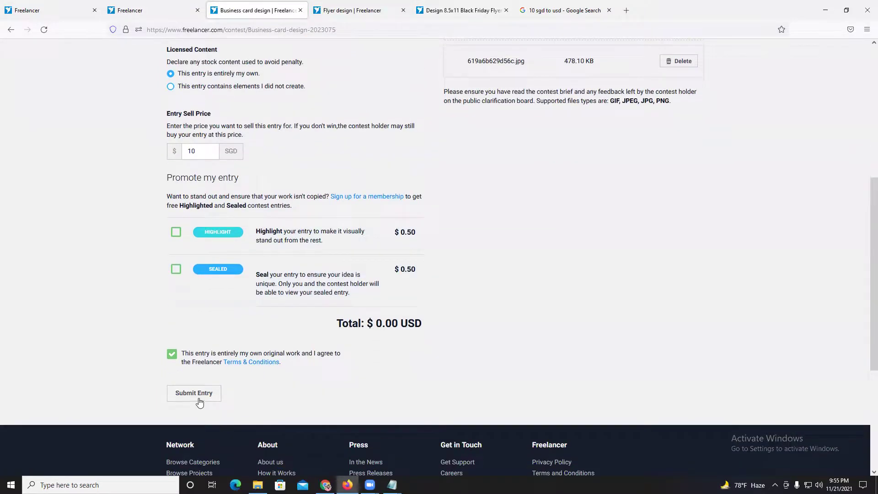
click(198, 399)
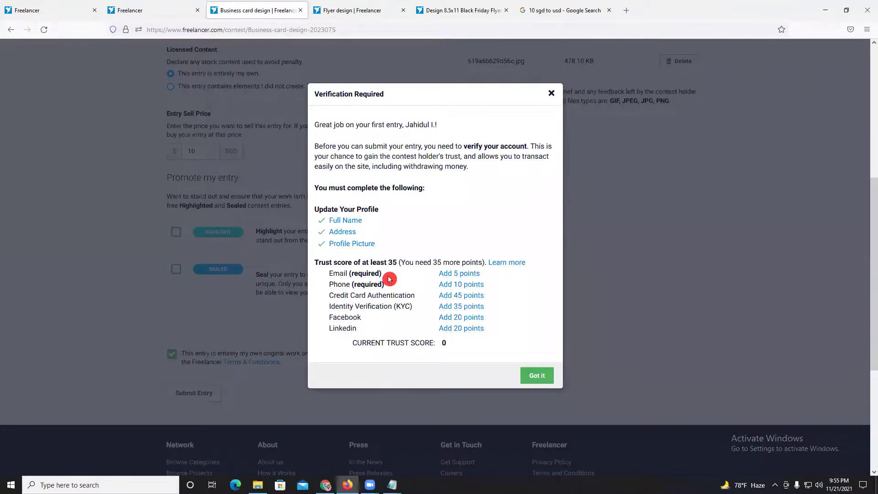
click(496, 342)
click(579, 107)
click(549, 94)
click(549, 95)
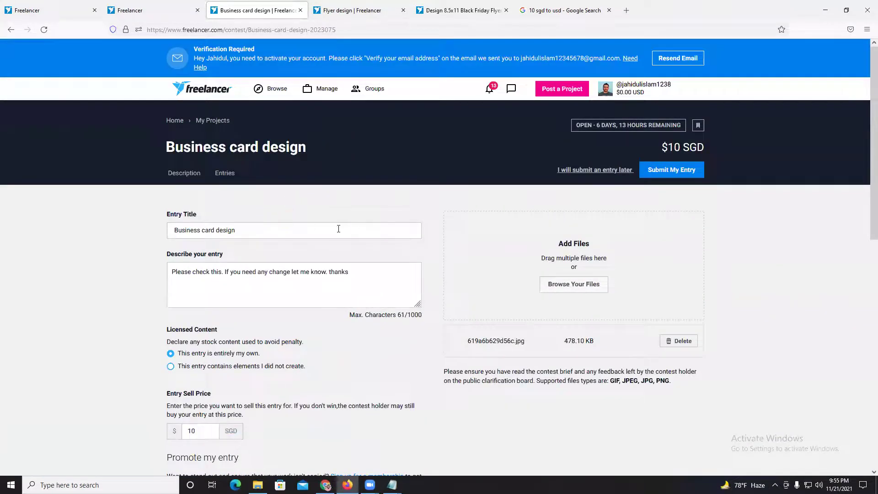
- Show the Linked accounts page in the first Freelancer tab
click(157, 7)
click(59, 6)
click(159, 90)
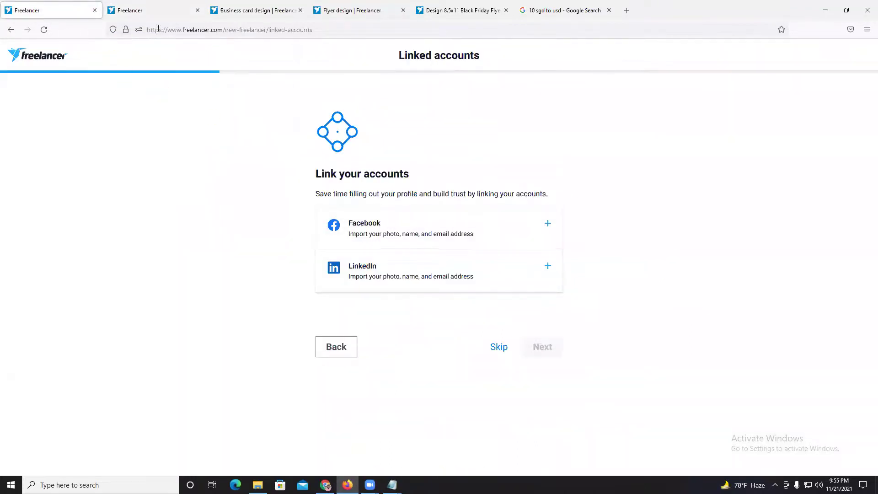
- Load freelancer.com in the first tab to show the dashboard with its email verification notice and 30% setup
drag(222, 32, 459, 33)
key(BackSpace)
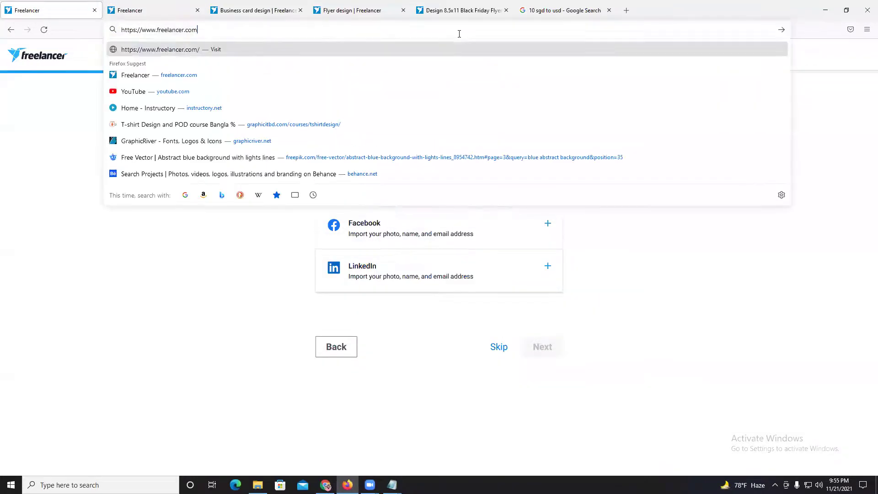
key(Return)
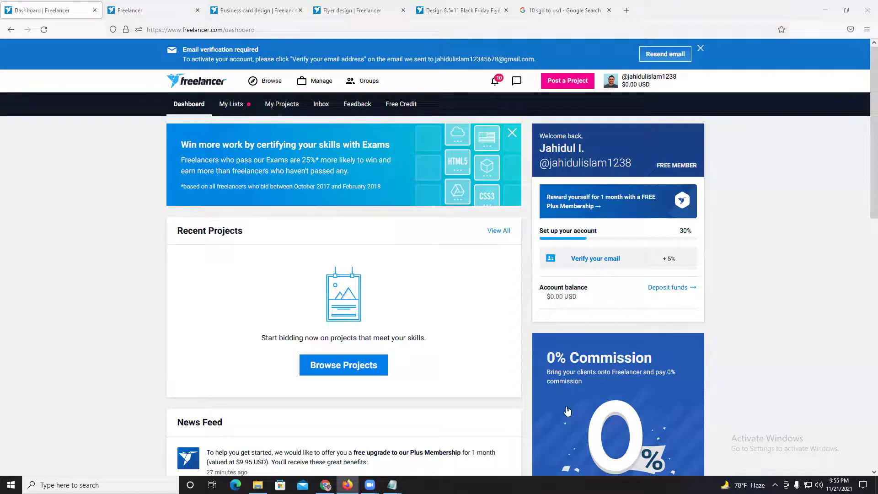
click(753, 392)
click(499, 264)
click(749, 379)
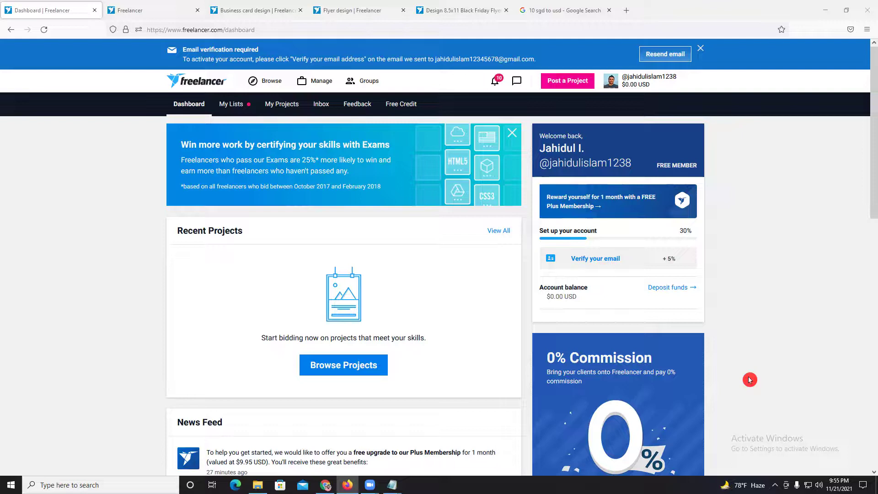